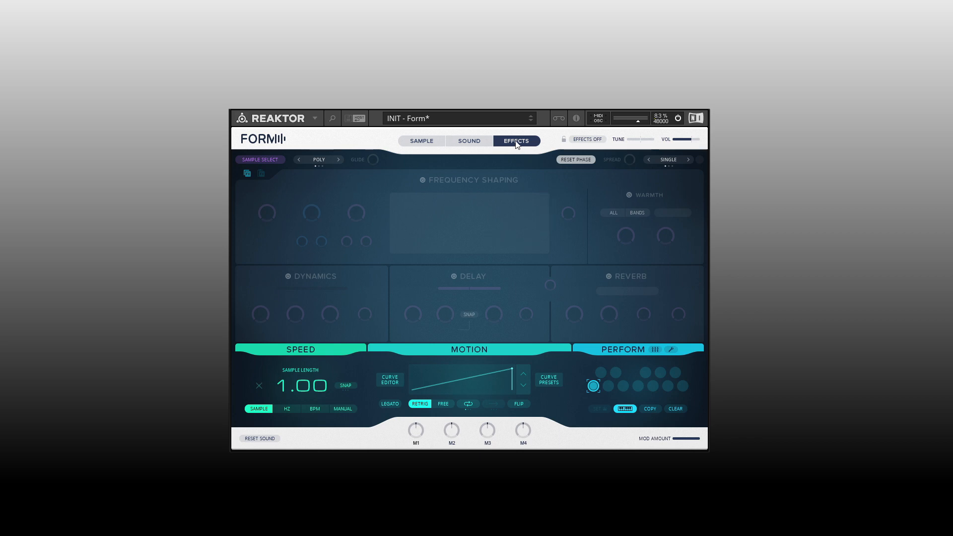
pyautogui.click(472, 143)
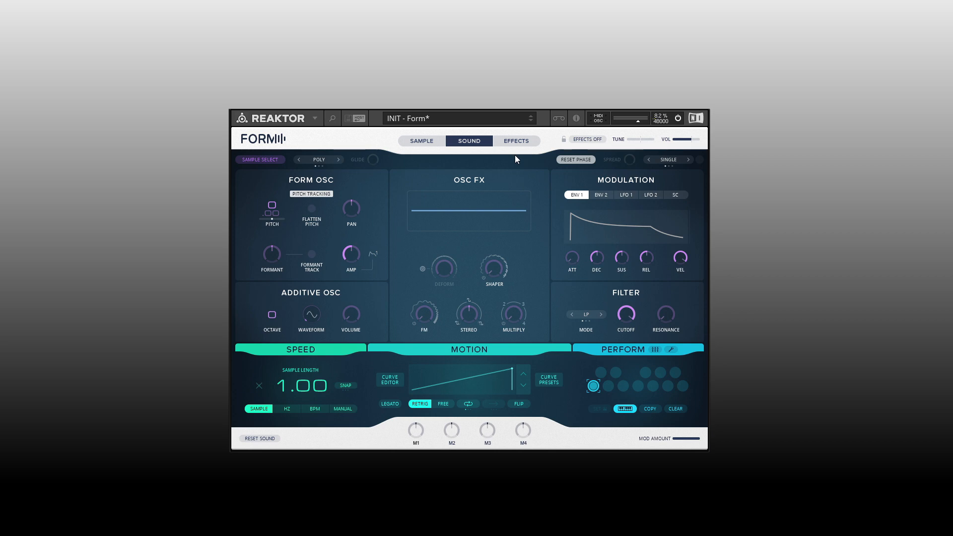
pyautogui.click(429, 141)
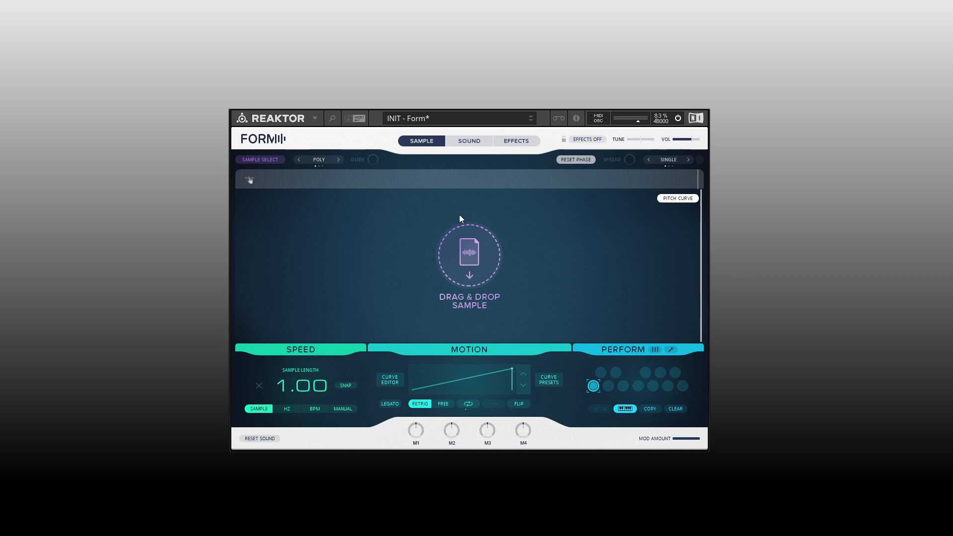
pyautogui.click(472, 142)
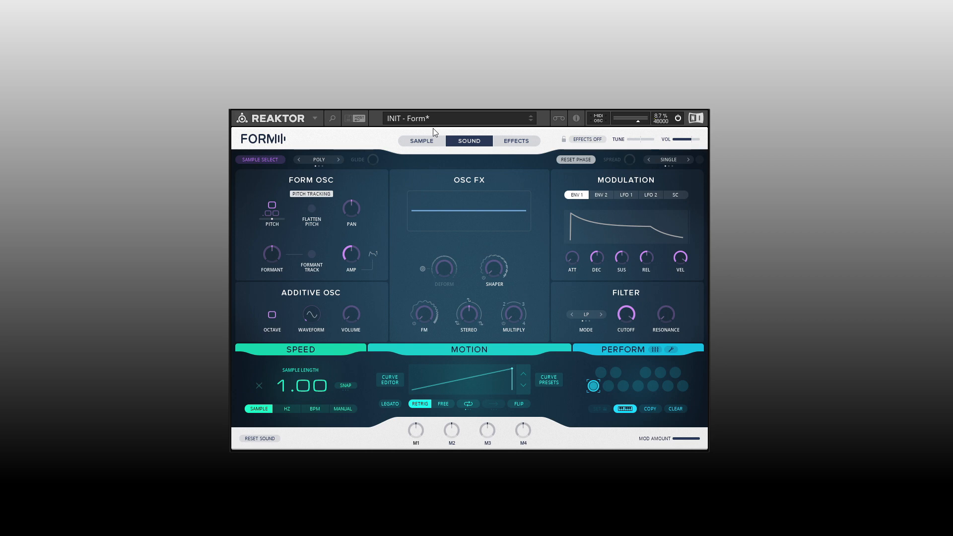
# Drop a sample onto the Sample page, preview it and load its entire length.
pyautogui.click(424, 141)
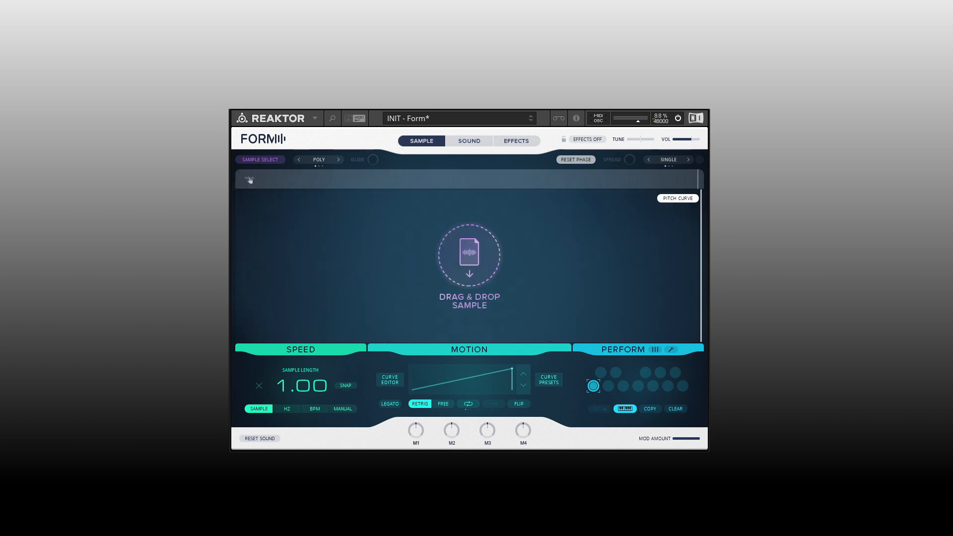
pyautogui.moveTo(250, 179); pyautogui.dragTo(455, 285)
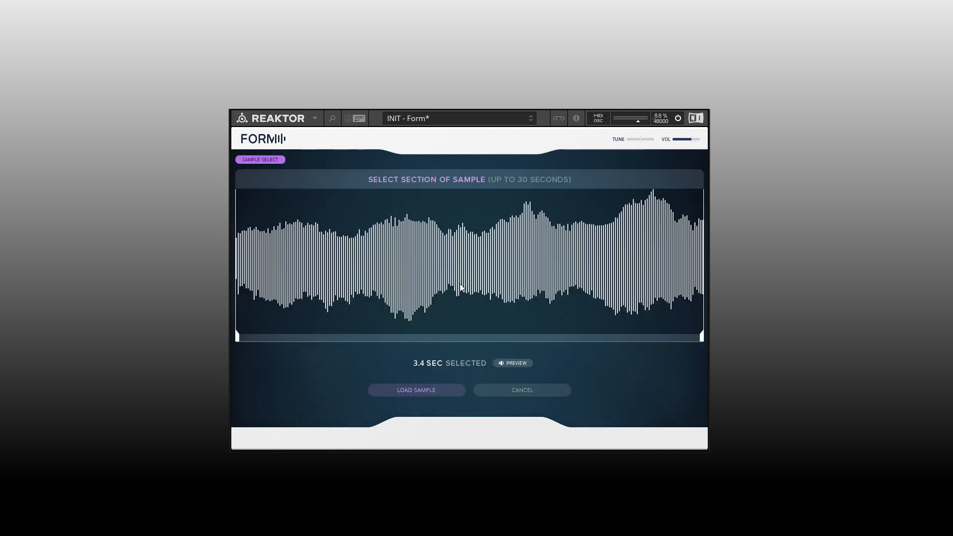
pyautogui.click(513, 363)
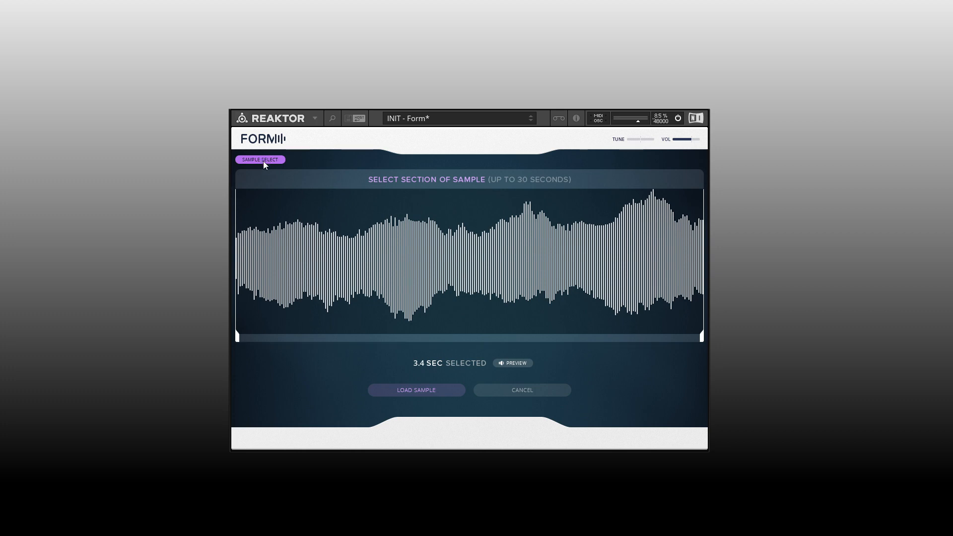
pyautogui.click(411, 389)
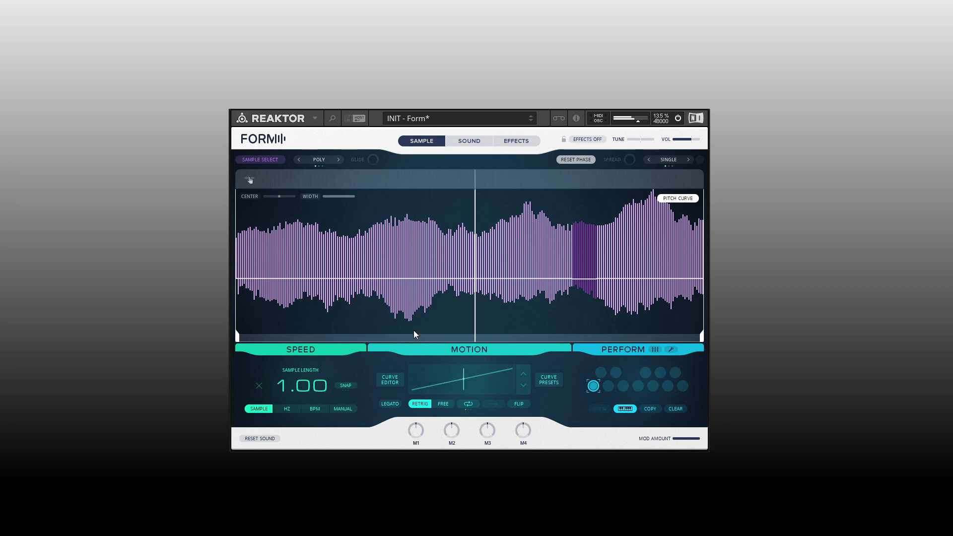
# Set the playback speed's sample length to 0.26 and turn on formant tracking for the Form oscillator.
pyautogui.moveTo(305, 384); pyautogui.dragTo(305, 408)
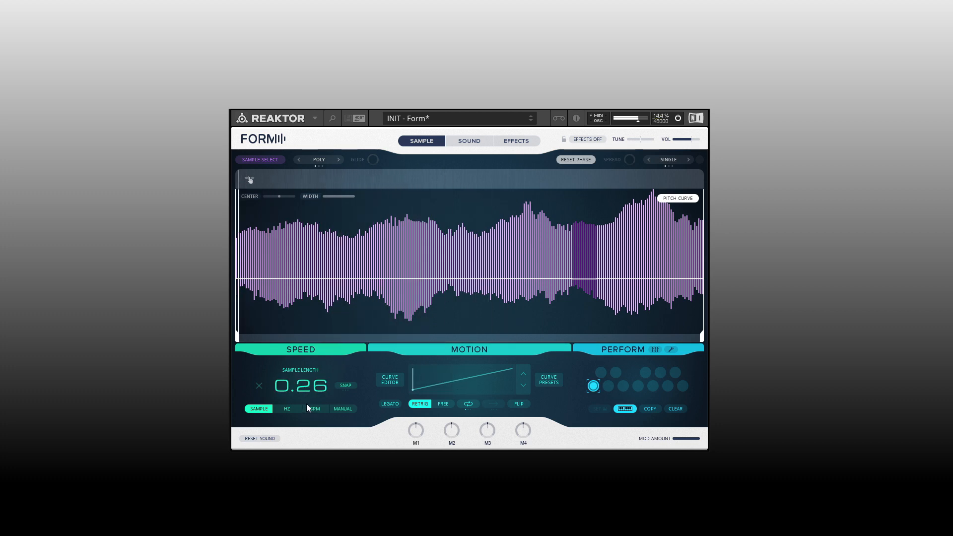
pyautogui.click(469, 141)
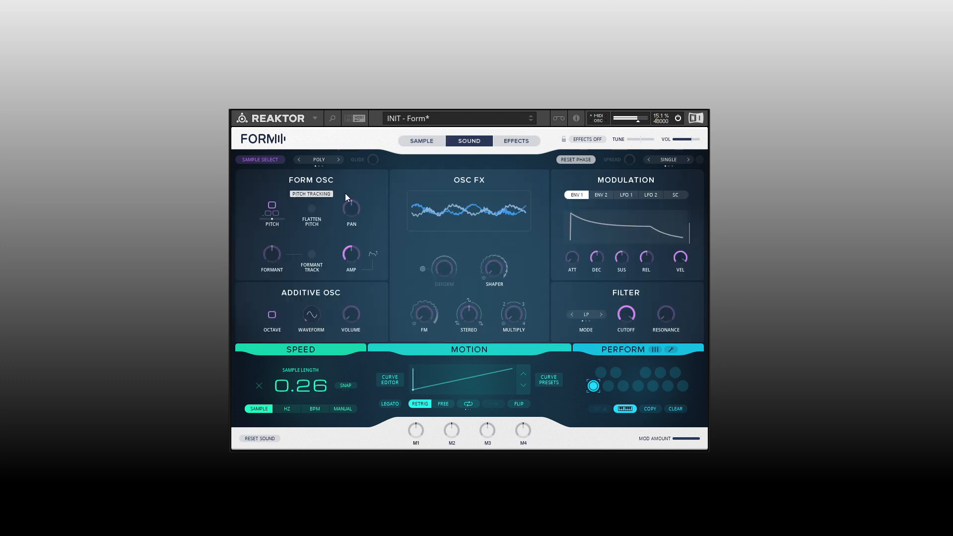
pyautogui.click(312, 255)
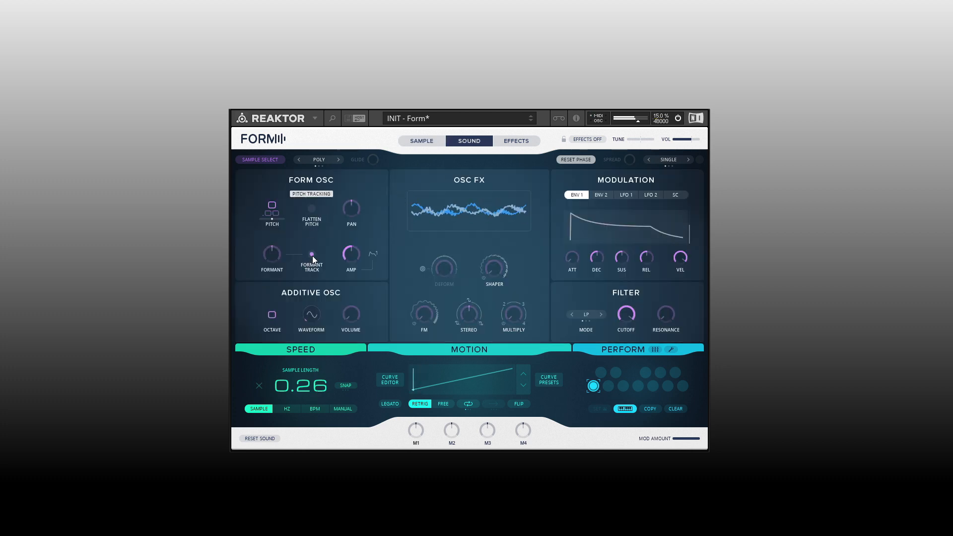
# Raise the oscillator's Shaper to about 0.75, then switch on Deform and adjust its amount.
pyautogui.moveTo(490, 275); pyautogui.dragTo(496, 191)
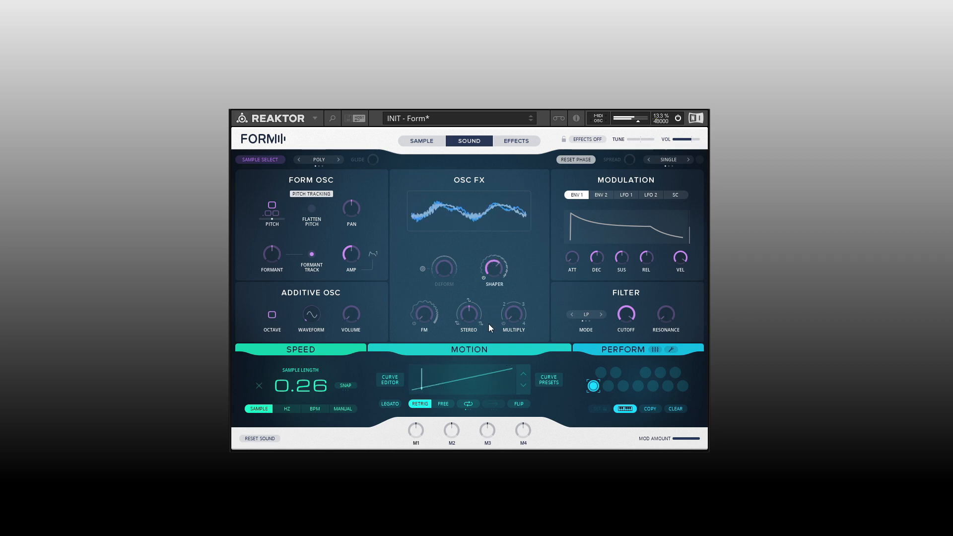
pyautogui.moveTo(494, 270); pyautogui.dragTo(496, 254)
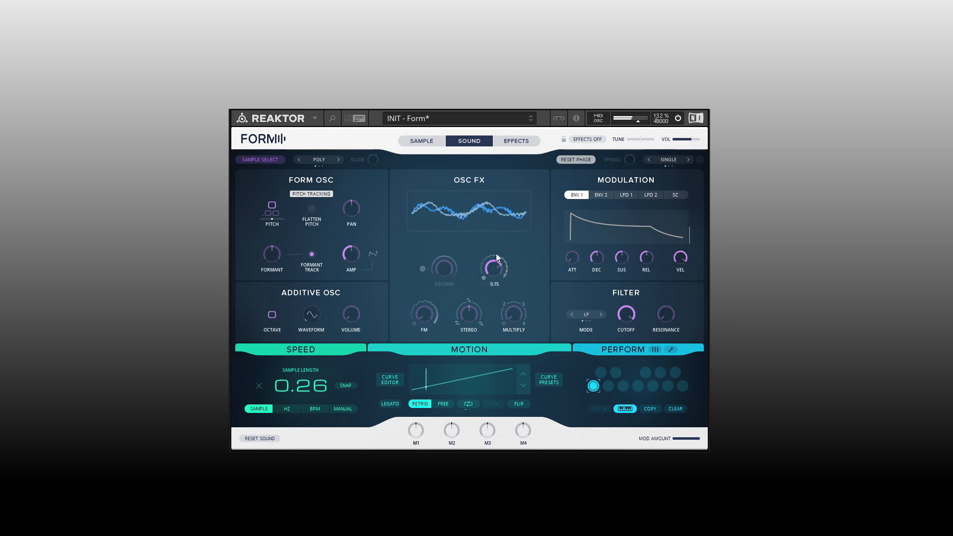
pyautogui.click(422, 268)
pyautogui.moveTo(440, 273); pyautogui.dragTo(447, 314)
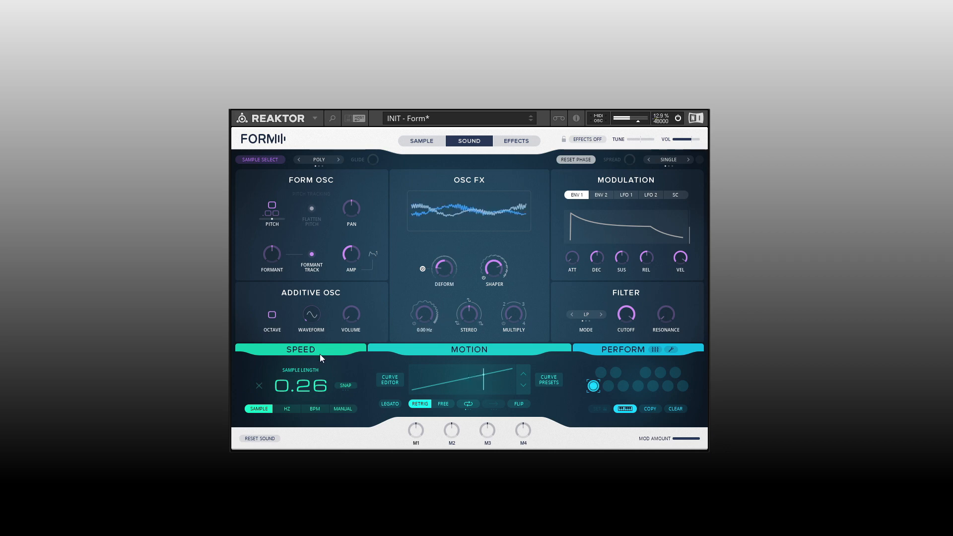
# Freeze playback with a sample length speed of 0.00, then adjust the Form oscillator's formant and raise the additive oscillator's volume.
pyautogui.moveTo(306, 386); pyautogui.dragTo(320, 430)
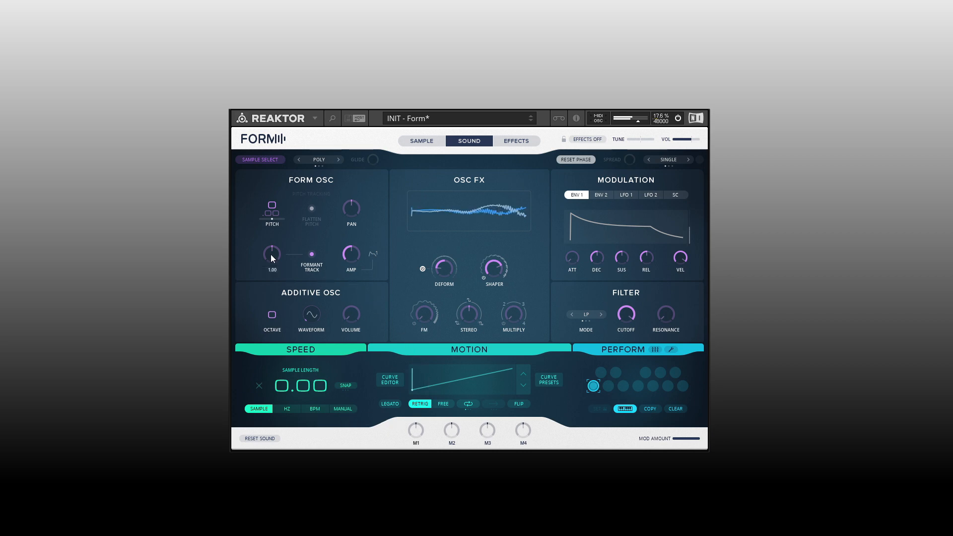
pyautogui.moveTo(272, 257); pyautogui.dragTo(273, 241)
pyautogui.moveTo(351, 311); pyautogui.dragTo(353, 278)
# Dial in the oscillator effects with FM at about 10.1 Hz, Stereo at about 0.77 and Multiply at about 2.59.
pyautogui.moveTo(424, 281); pyautogui.dragTo(425, 275)
pyautogui.moveTo(472, 313); pyautogui.dragTo(472, 267)
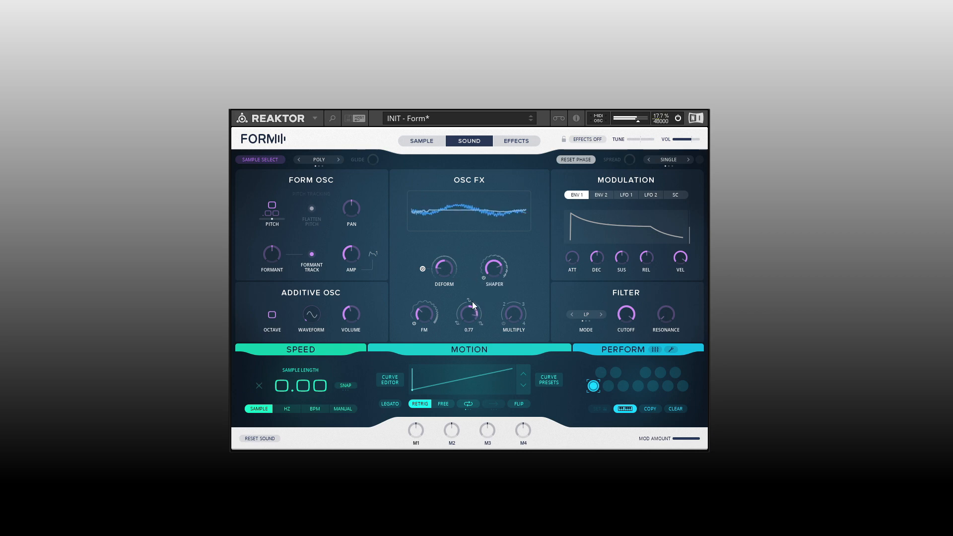
pyautogui.moveTo(517, 316); pyautogui.dragTo(512, 256)
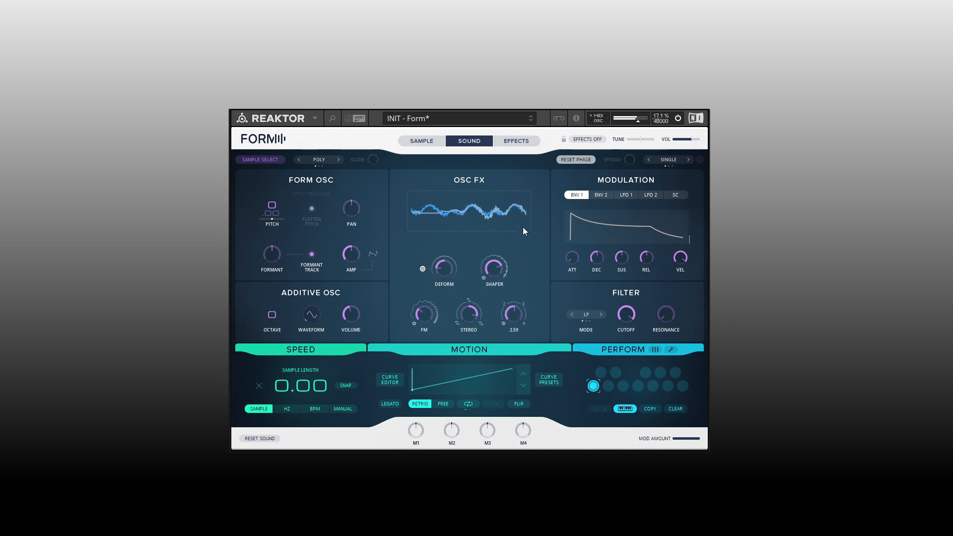
# Enable the Delay and Reverb effects and change the reverb type to Cheap.
pyautogui.click(516, 141)
pyautogui.click(454, 277)
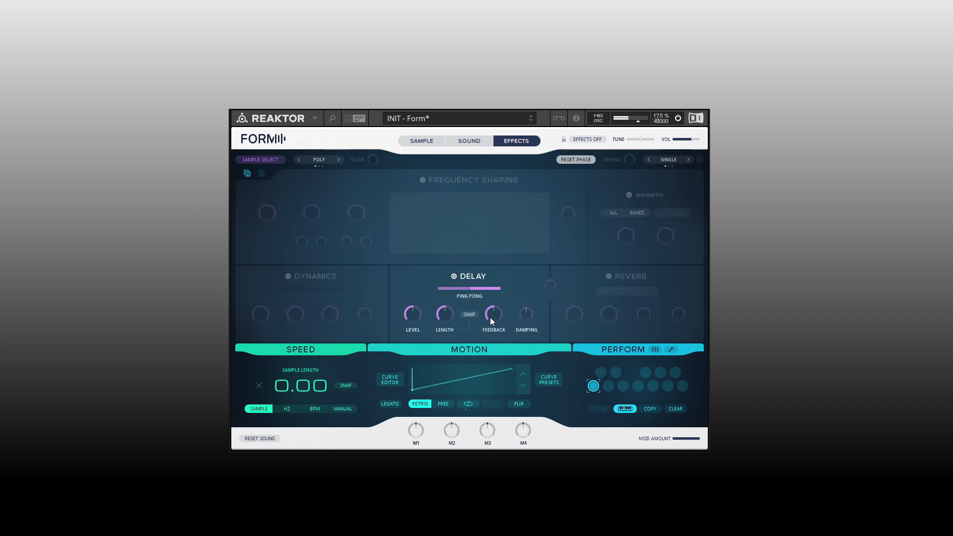
pyautogui.click(608, 276)
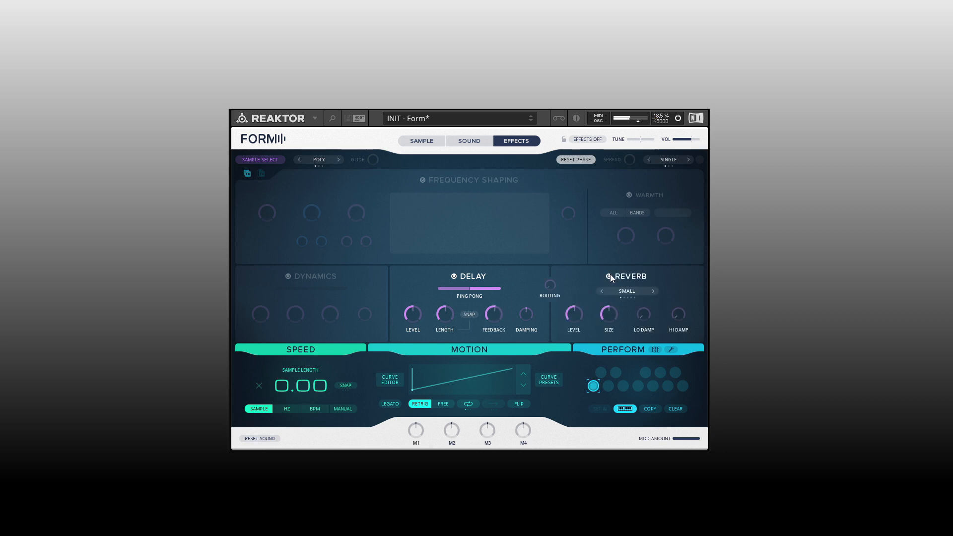
pyautogui.click(652, 291)
pyautogui.click(653, 292)
pyautogui.click(654, 291)
# Enable Frequency Shaping and raise the levels of both bands, with Band 1 at about 0.82.
pyautogui.click(423, 180)
pyautogui.moveTo(499, 228); pyautogui.dragTo(501, 199)
pyautogui.moveTo(429, 224); pyautogui.dragTo(424, 204)
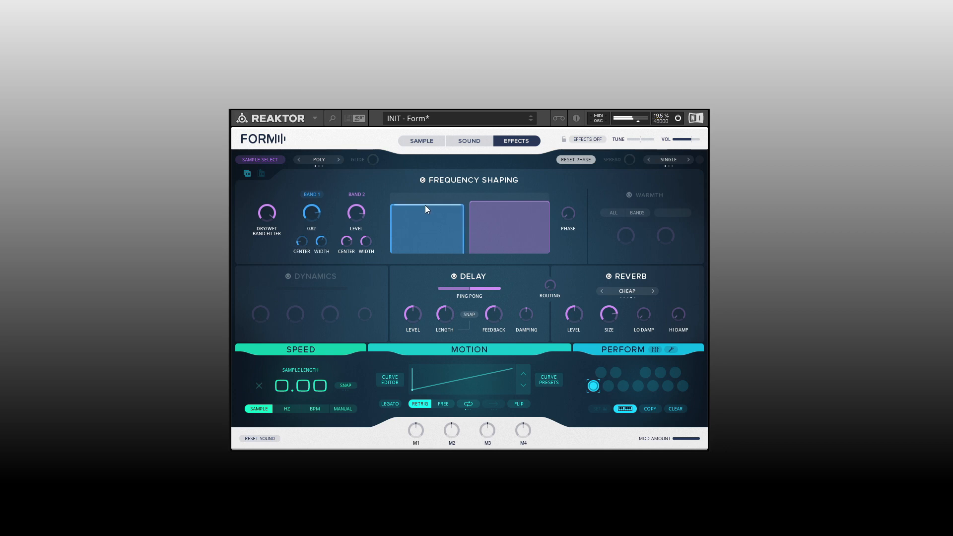
# Enable Warmth in the effects and adjust its Drive amount.
pyautogui.click(629, 194)
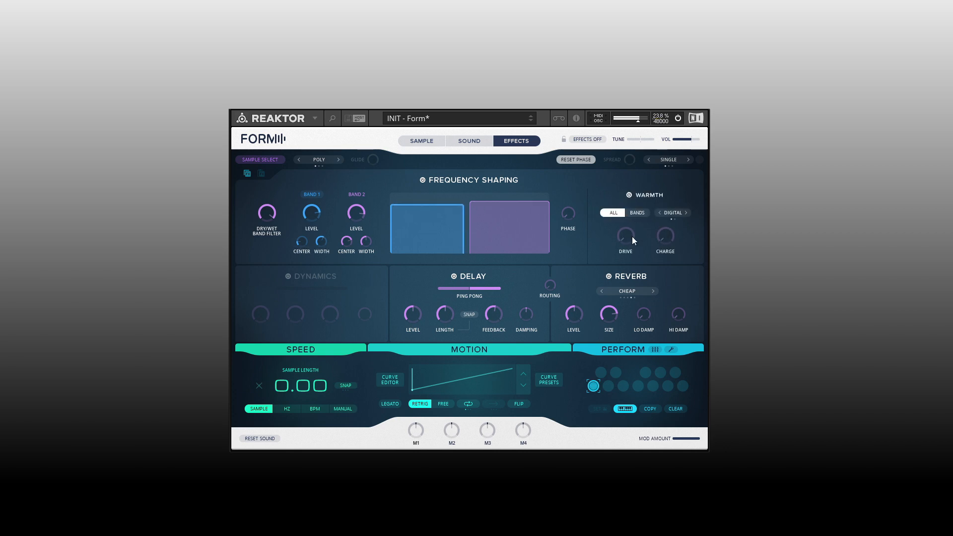
pyautogui.moveTo(629, 236); pyautogui.dragTo(659, 238)
pyautogui.moveTo(627, 236); pyautogui.dragTo(623, 248)
# Assign LFO 1 as the first modulation source of the oscillator's FM and give it a positive modulation depth.
pyautogui.click(473, 143)
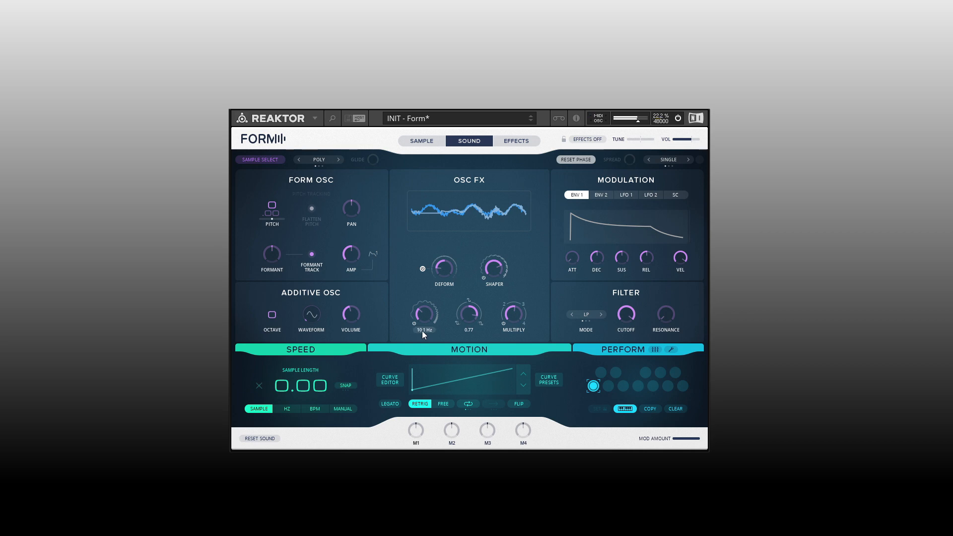
pyautogui.moveTo(423, 333)
pyautogui.click(405, 282)
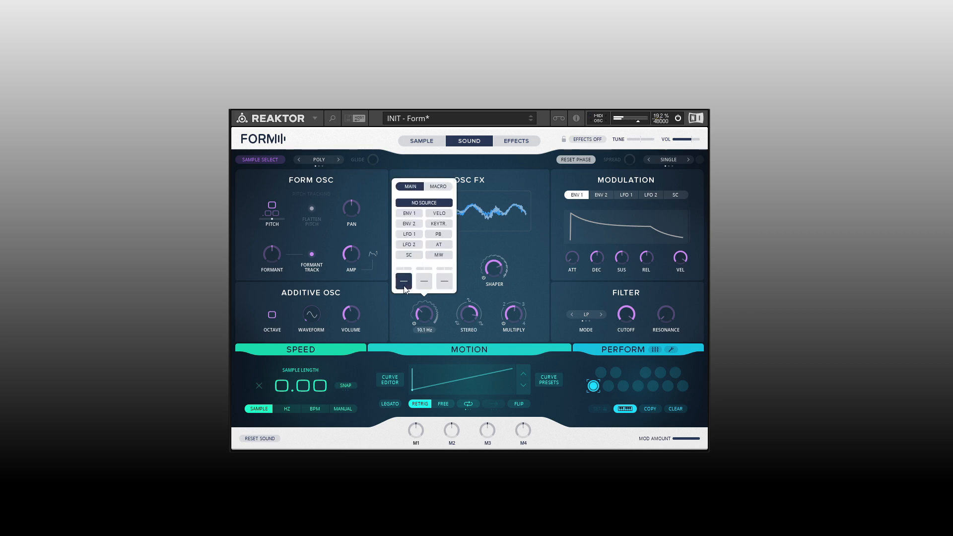
pyautogui.click(409, 234)
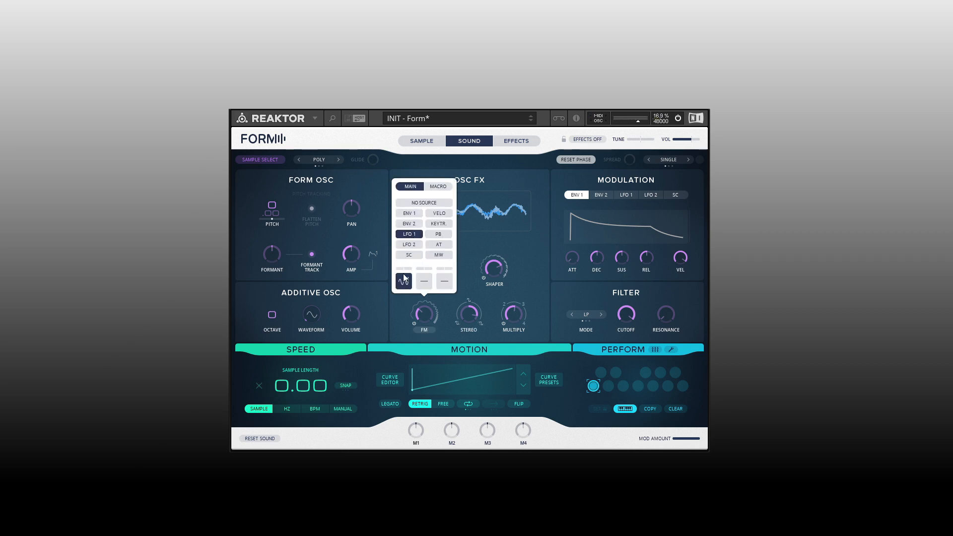
pyautogui.moveTo(405, 270); pyautogui.dragTo(405, 252)
pyautogui.click(426, 331)
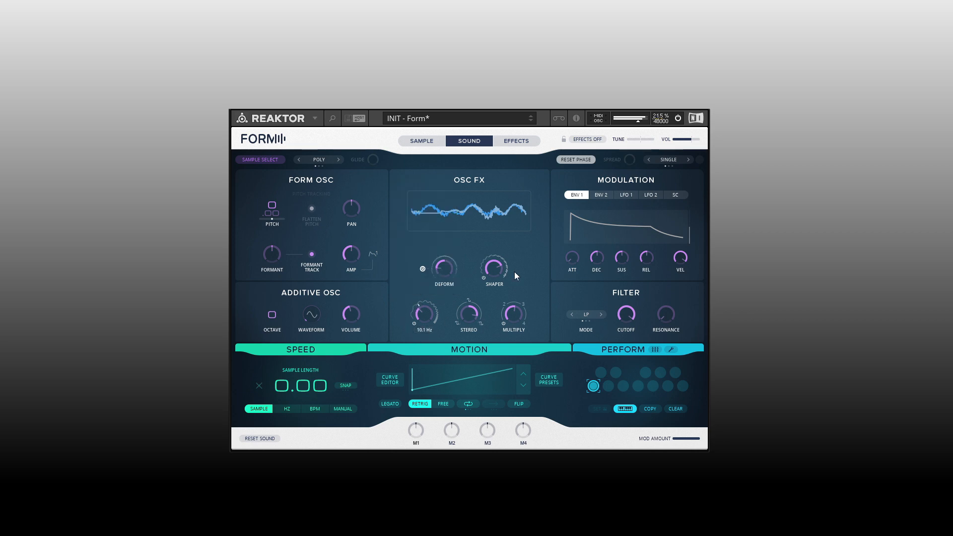
# Adjust the speed of LFO 1 in hertz, checking its modulation slot on the FM control.
pyautogui.click(624, 196)
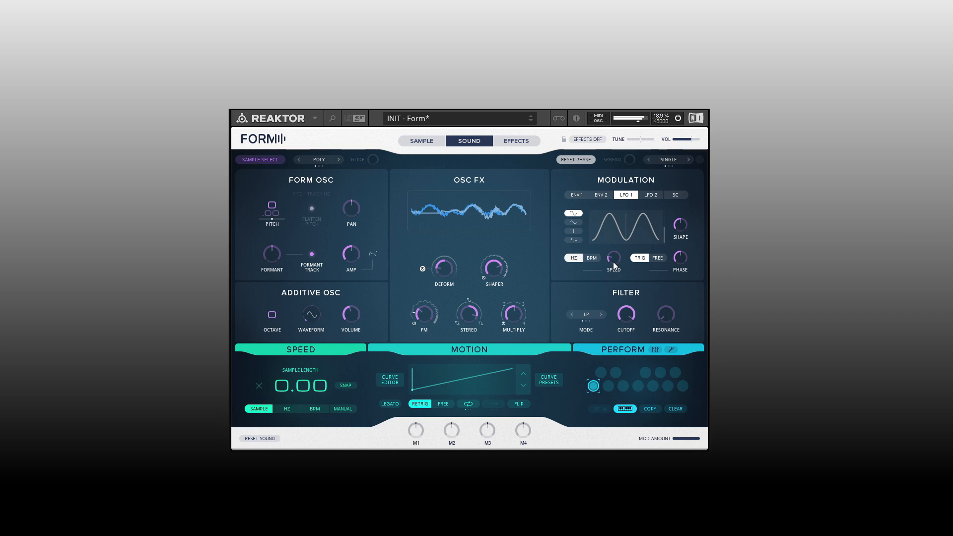
pyautogui.moveTo(615, 260); pyautogui.dragTo(615, 212)
pyautogui.moveTo(616, 258); pyautogui.dragTo(615, 293)
pyautogui.moveTo(423, 313)
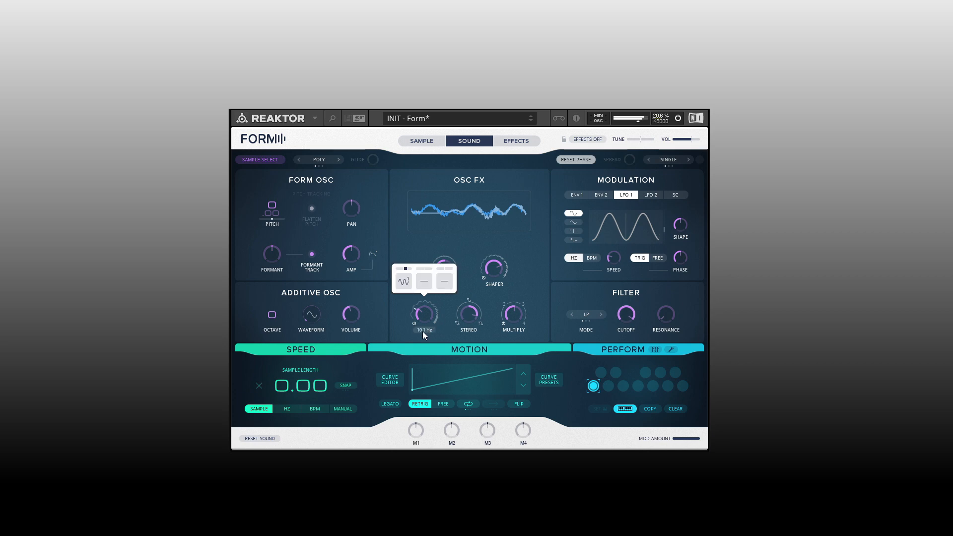
pyautogui.click(406, 279)
pyautogui.moveTo(612, 257)
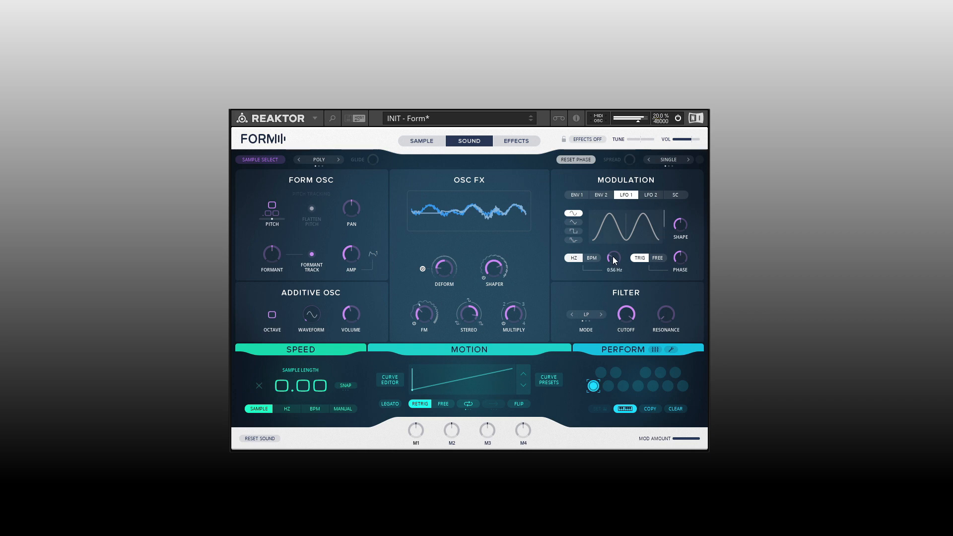
pyautogui.moveTo(612, 258); pyautogui.dragTo(605, 267)
# Try the additive oscillator's waveform control and raise the filter resonance.
pyautogui.moveTo(306, 313); pyautogui.dragTo(307, 321)
pyautogui.moveTo(660, 314); pyautogui.dragTo(662, 275)
# Lengthen the attack and release of Envelope 1 and switch the voice mode to Unison.
pyautogui.click(575, 195)
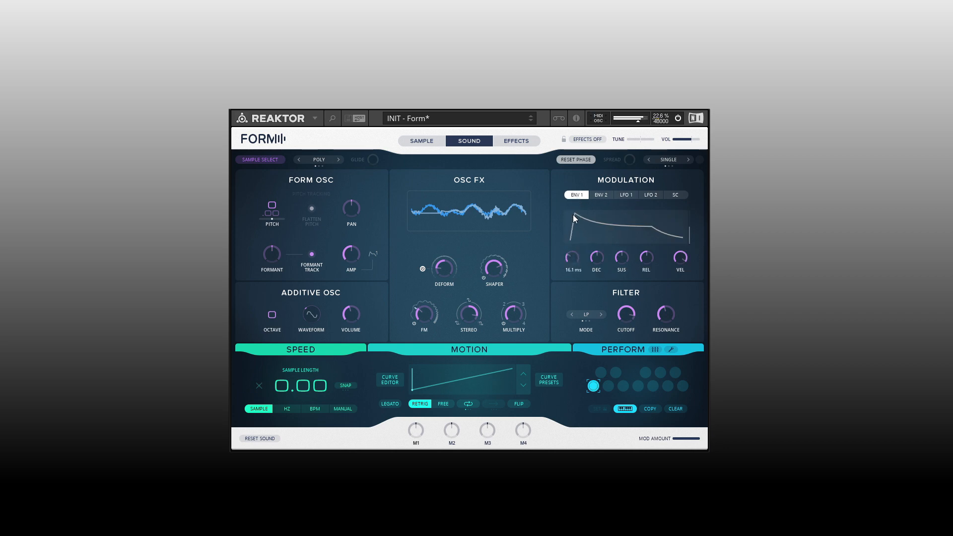
pyautogui.moveTo(573, 214); pyautogui.dragTo(624, 206)
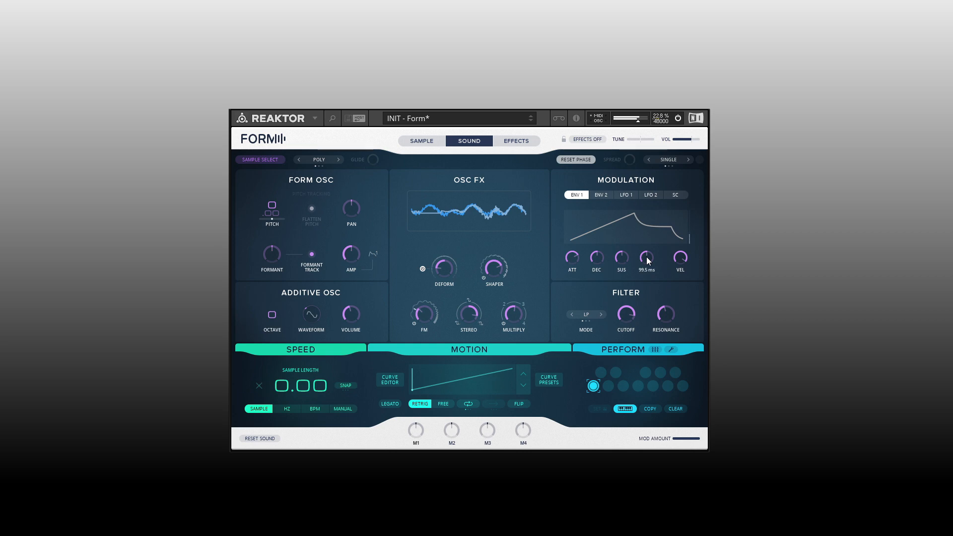
pyautogui.moveTo(646, 257)
pyautogui.mouseDown()
pyautogui.moveTo(646, 235)
pyautogui.moveTo(650, 258)
pyautogui.mouseUp()
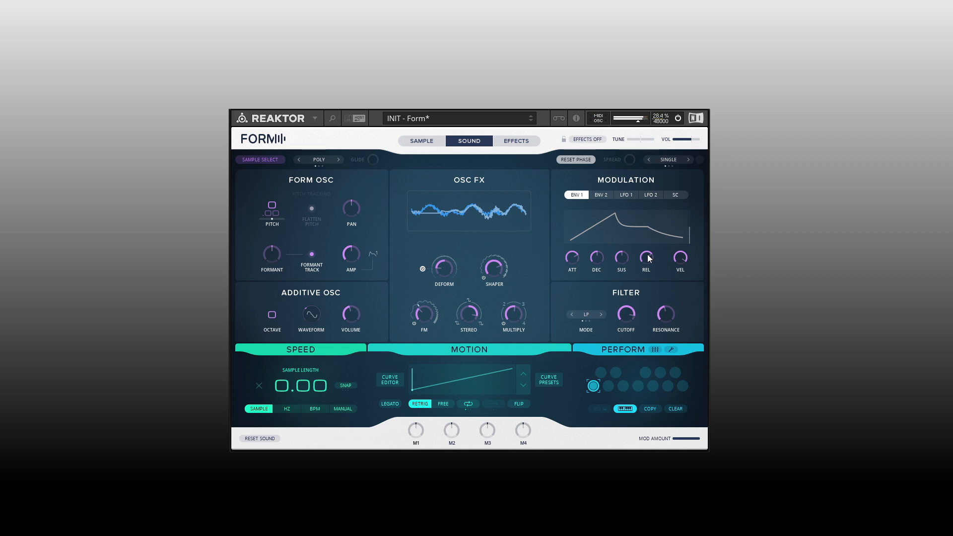
pyautogui.click(648, 259)
pyautogui.click(689, 159)
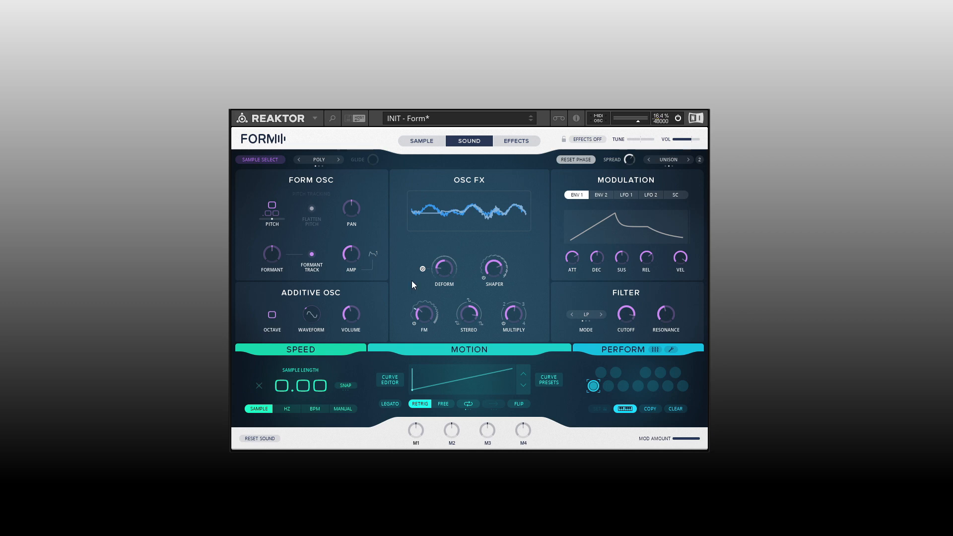
# Reset the sound to its default settings and check the Effects and Sound pages.
pyautogui.click(261, 439)
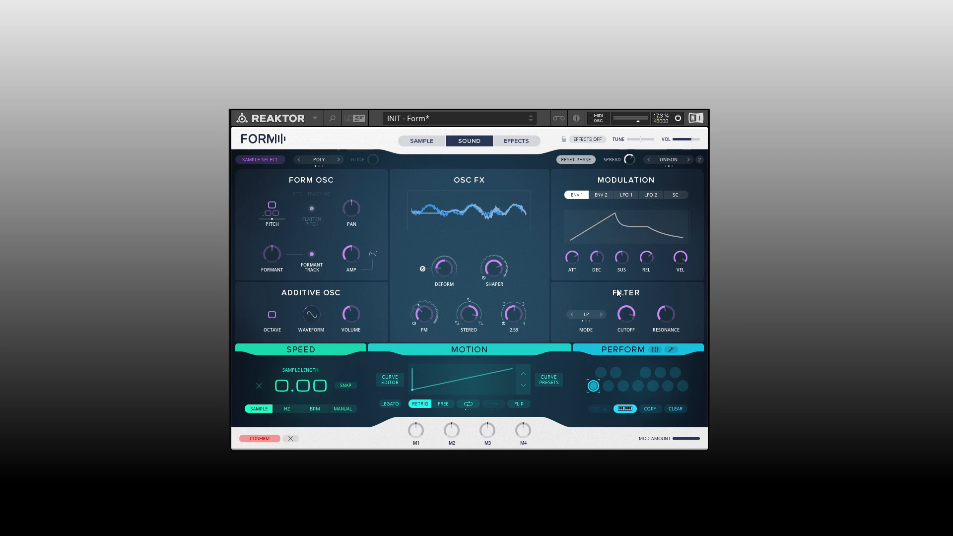
pyautogui.click(255, 439)
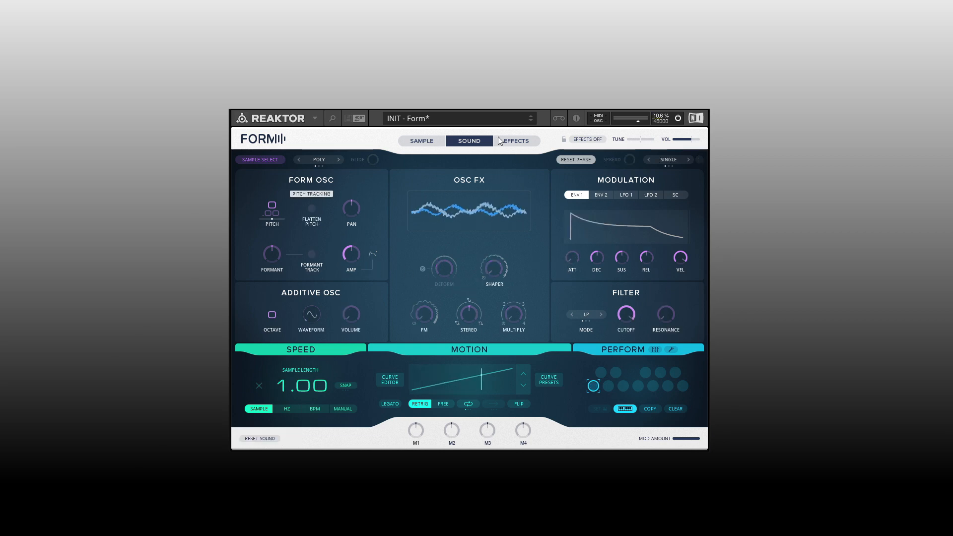
pyautogui.click(520, 141)
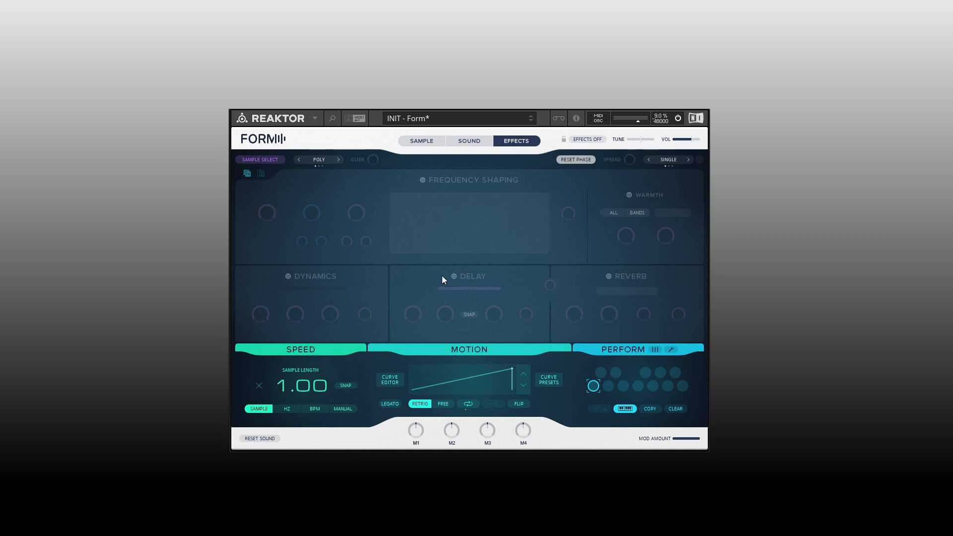
pyautogui.click(469, 145)
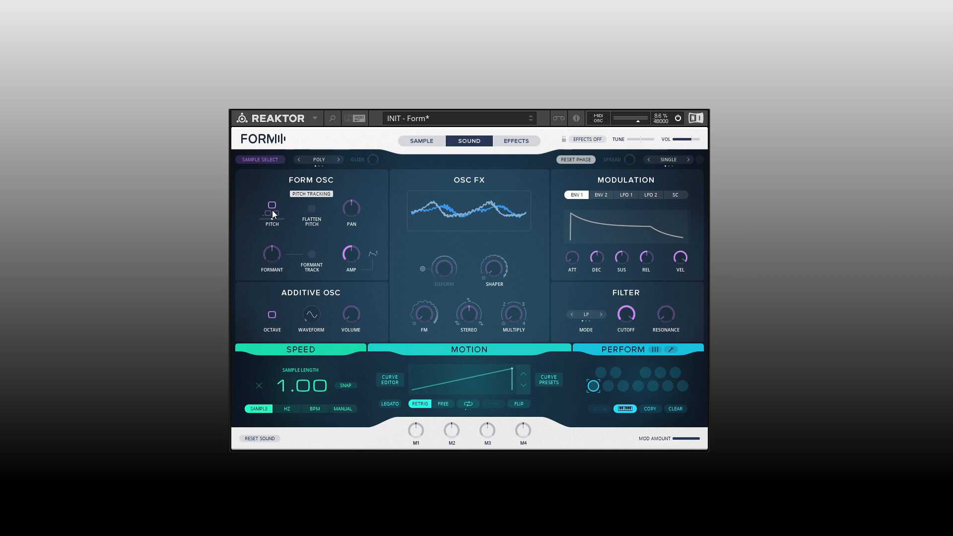
# Try lowering the Form oscillator's pitch to -24 semitones and return it to its default.
pyautogui.moveTo(272, 206); pyautogui.dragTo(259, 318)
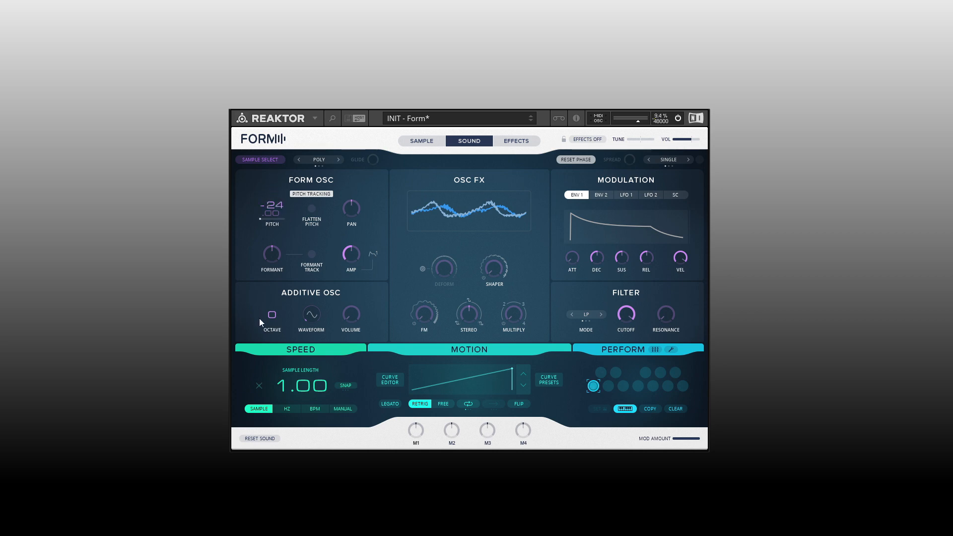
pyautogui.doubleClick(274, 206)
pyautogui.moveTo(271, 214); pyautogui.dragTo(273, 153)
# Enable Deform to try it at 0.27, reset it to 0.00 and disable it again.
pyautogui.click(423, 268)
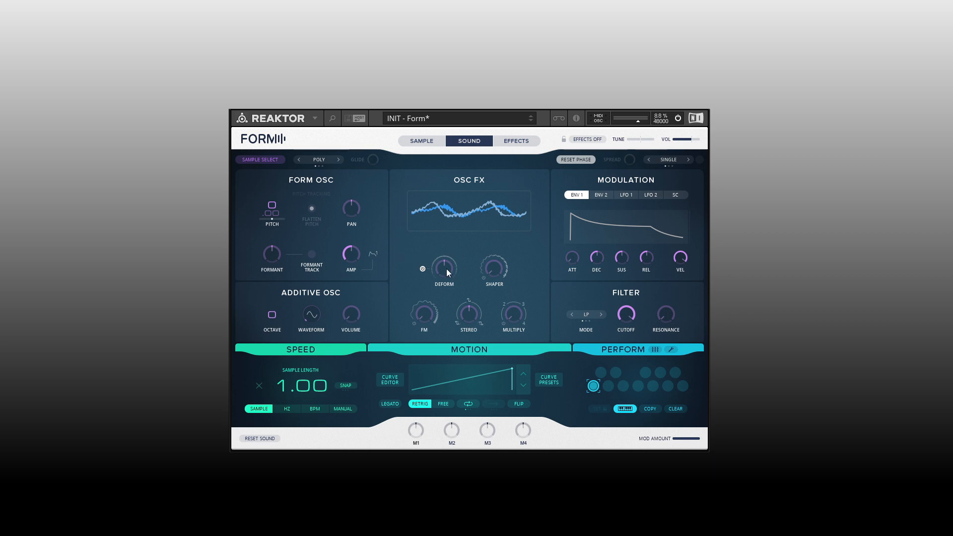
pyautogui.moveTo(445, 269)
pyautogui.mouseDown()
pyautogui.moveTo(446, 246)
pyautogui.moveTo(448, 266)
pyautogui.moveTo(445, 254)
pyautogui.moveTo(440, 263)
pyautogui.mouseUp()
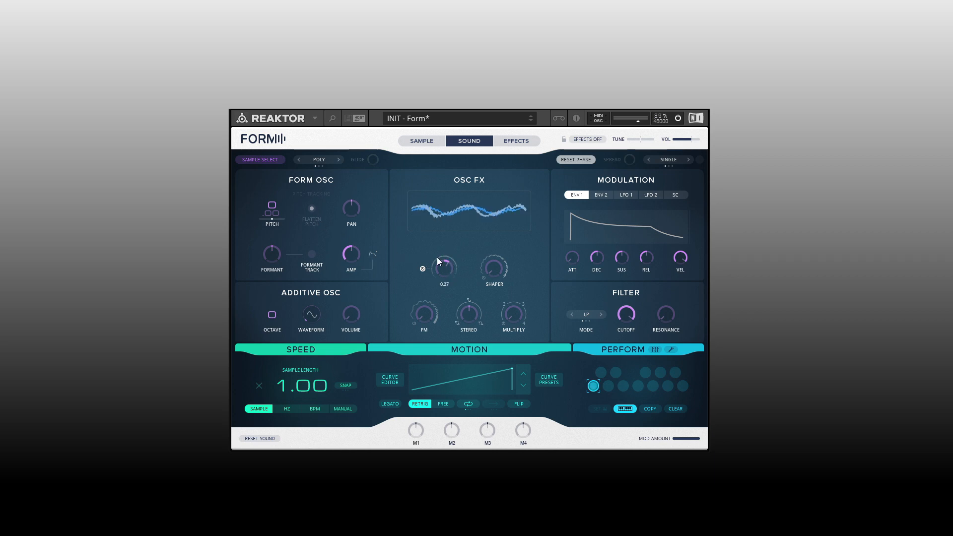
pyautogui.doubleClick(442, 268)
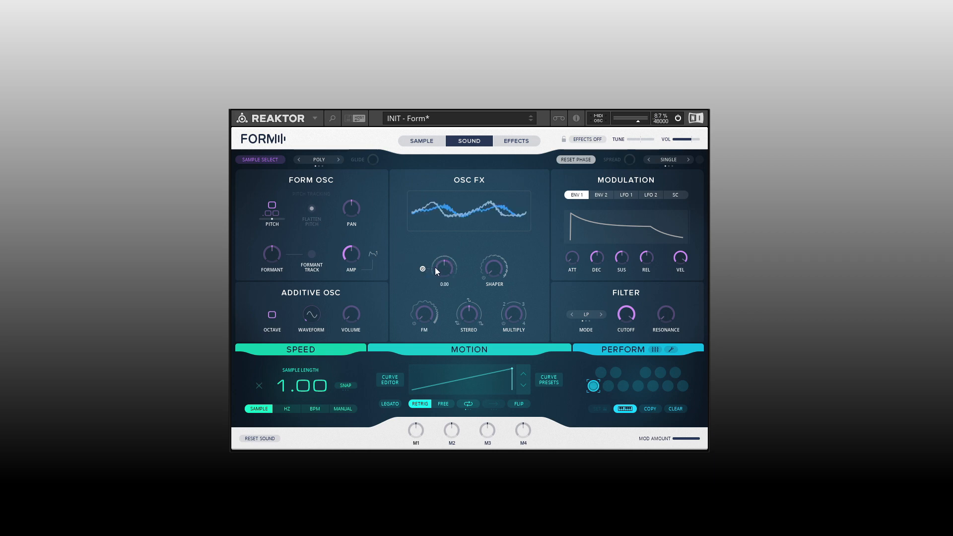
pyautogui.click(422, 269)
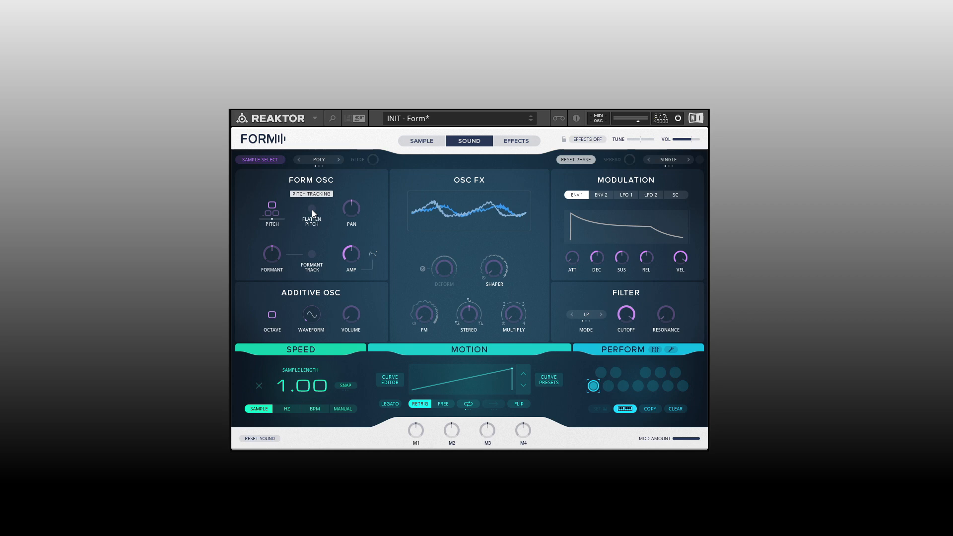
# Bring the three-hit sample into the Sample page and load its full 4.0-second section.
pyautogui.click(417, 143)
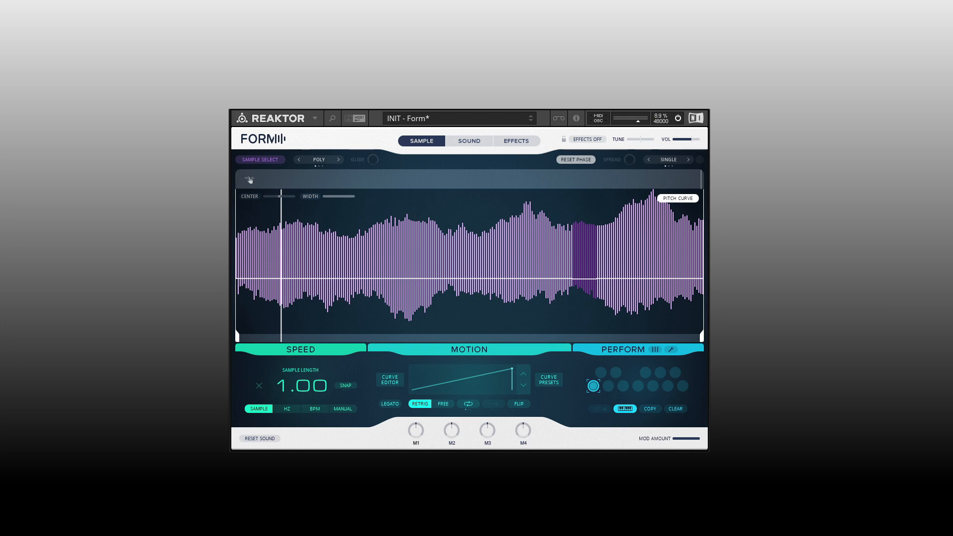
pyautogui.moveTo(522, 255); pyautogui.dragTo(449, 270)
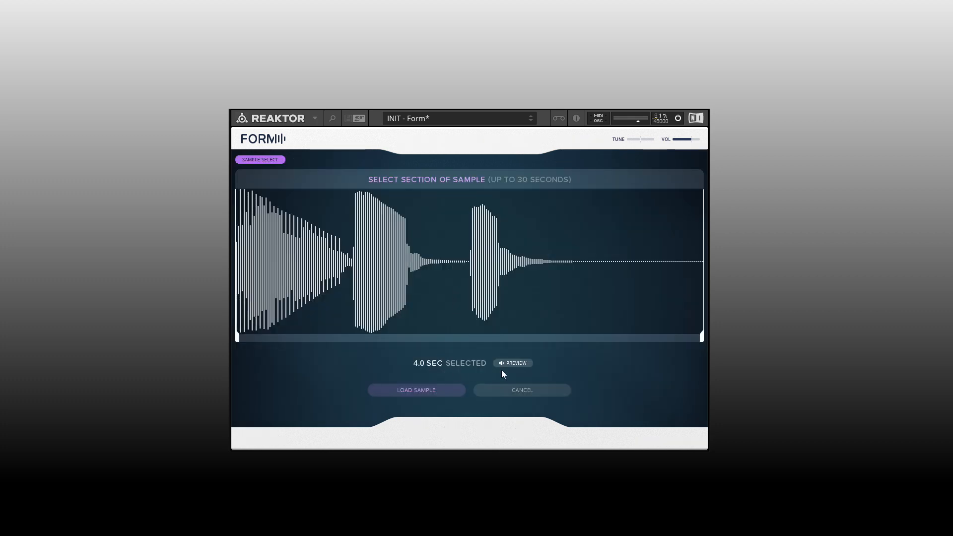
pyautogui.click(418, 390)
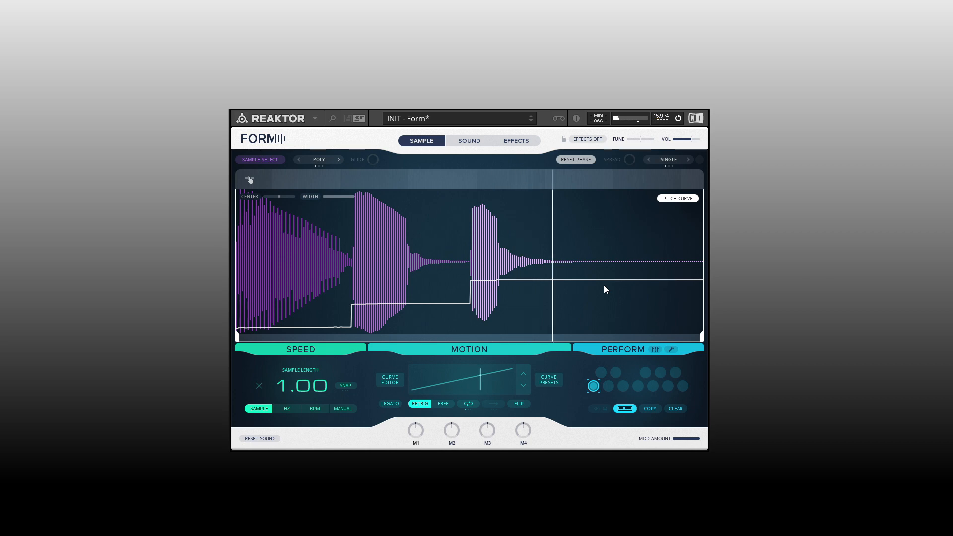
# Try the Form oscillator's Flatten Pitch switch and pan it to 0.94, then return the pan to center.
pyautogui.click(469, 142)
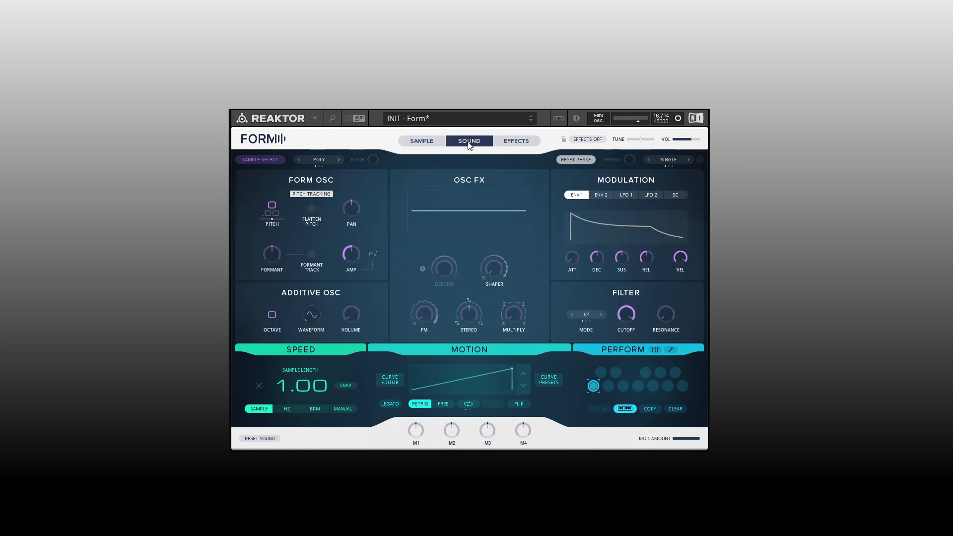
pyautogui.click(311, 213)
pyautogui.moveTo(350, 217); pyautogui.dragTo(351, 198)
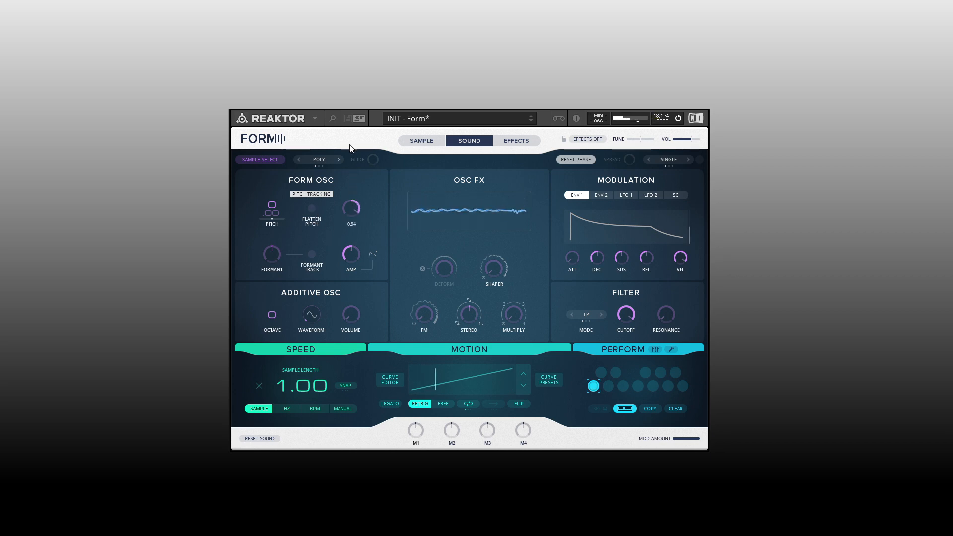
pyautogui.moveTo(350, 134); pyautogui.dragTo(353, 219)
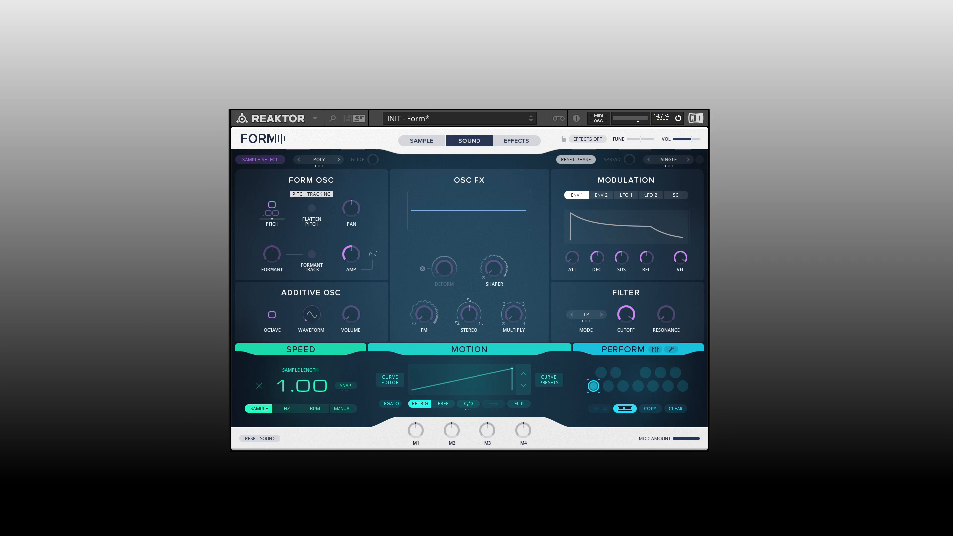
# Replace the three-hit sample with the earlier sustained-tone sample and load it.
pyautogui.click(423, 143)
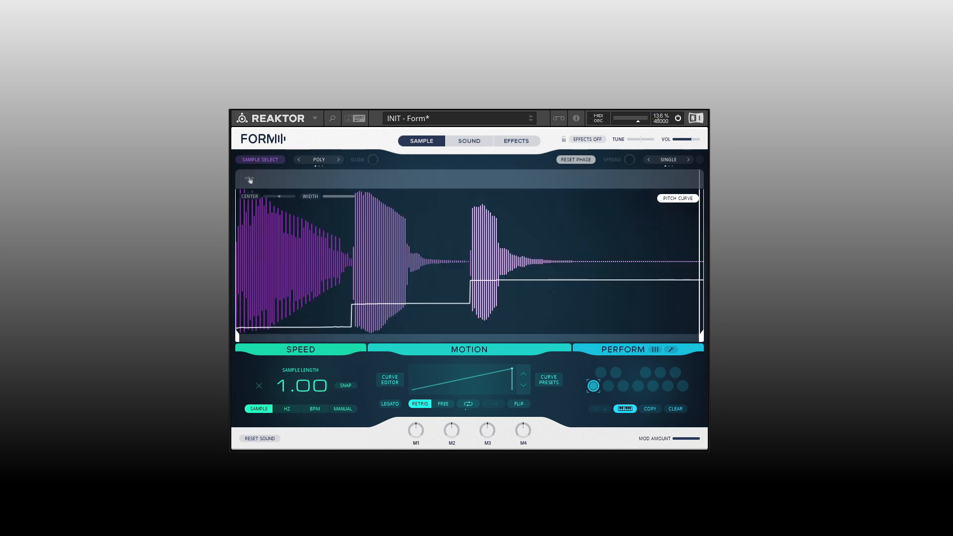
pyautogui.click(398, 241)
pyautogui.click(419, 390)
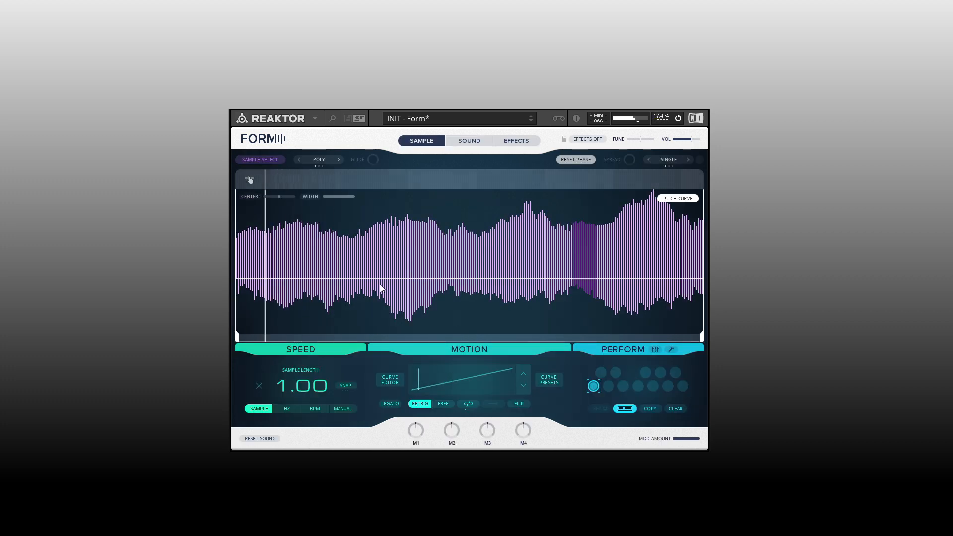
# Try raising and lowering the Form oscillator's Formant, also testing it with Formant Track.
pyautogui.click(469, 141)
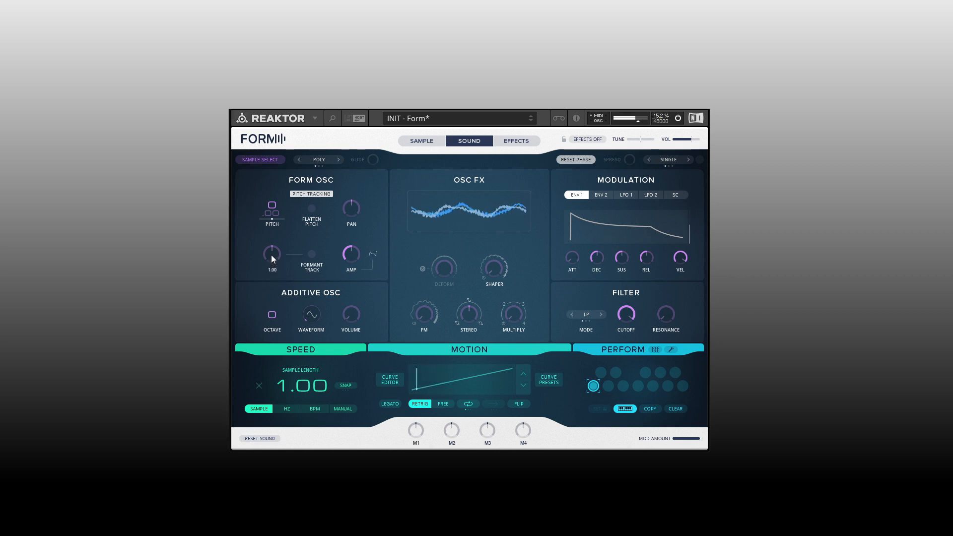
pyautogui.moveTo(270, 254); pyautogui.dragTo(270, 217)
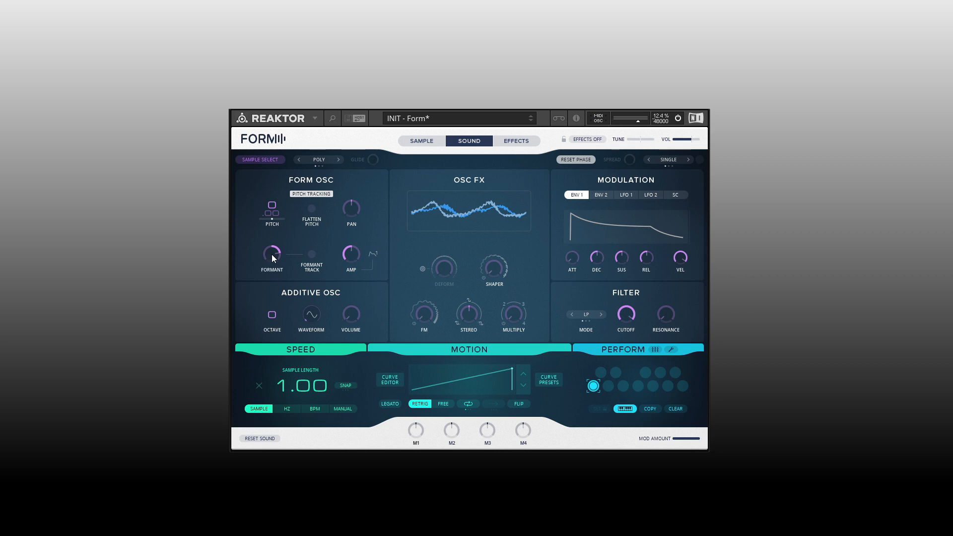
pyautogui.moveTo(271, 254); pyautogui.dragTo(281, 329)
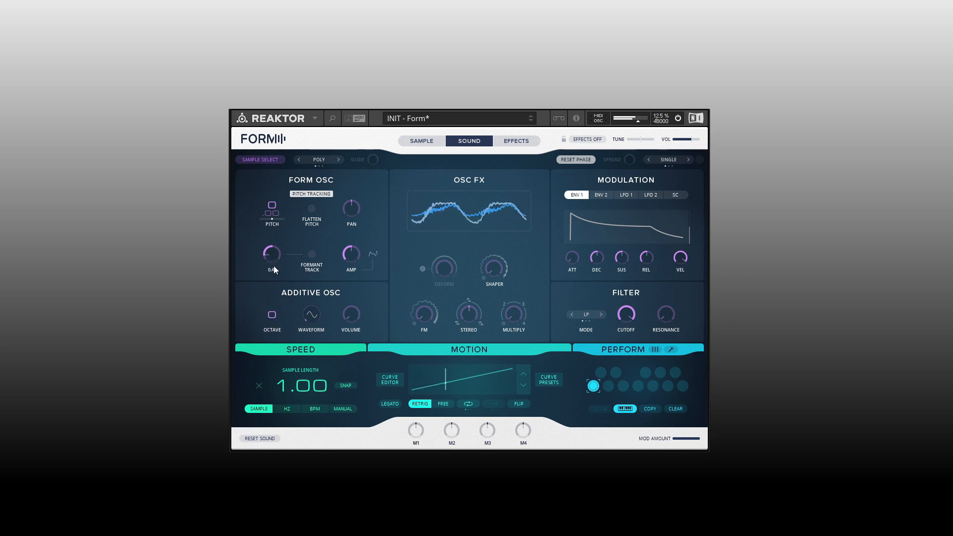
pyautogui.moveTo(274, 271); pyautogui.dragTo(273, 180)
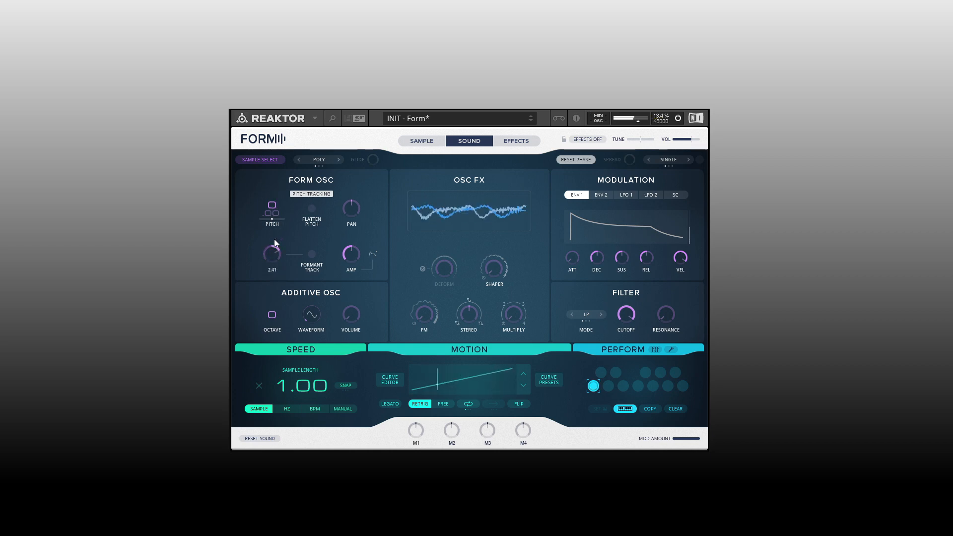
pyautogui.moveTo(273, 239); pyautogui.dragTo(273, 277)
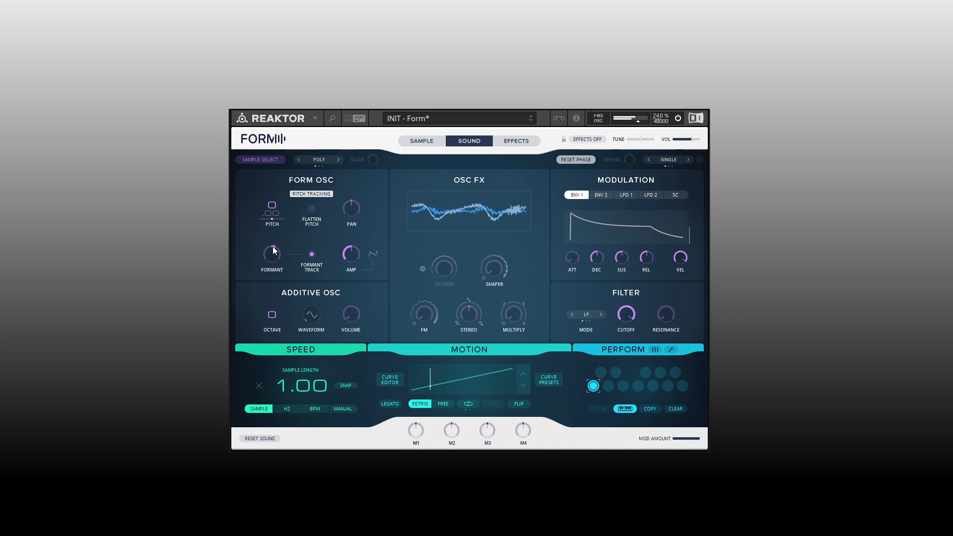
pyautogui.click(311, 254)
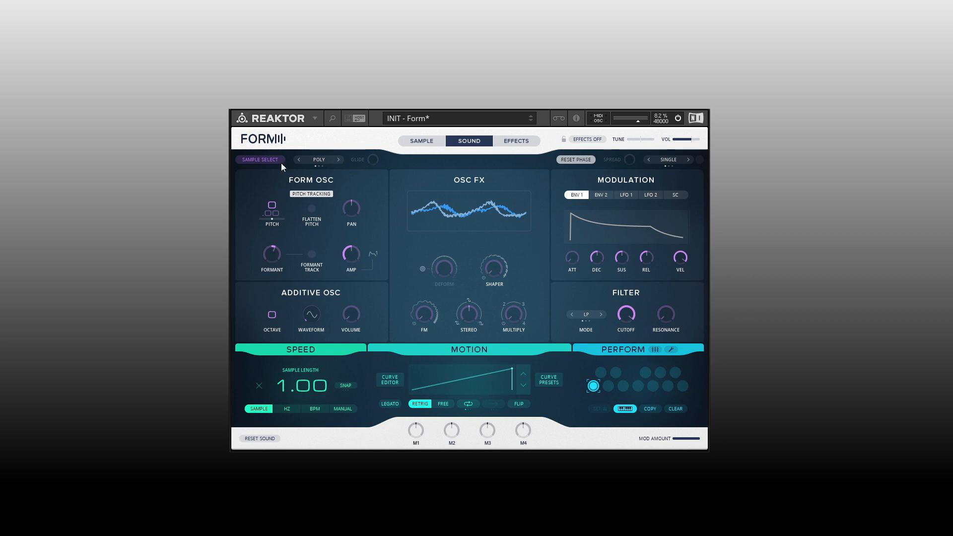
# Try longer attack and release times on Envelope 1, then reset both and the Formant to their defaults.
pyautogui.moveTo(350, 254)
pyautogui.mouseDown()
pyautogui.moveTo(353, 207)
pyautogui.moveTo(354, 254)
pyautogui.mouseUp()
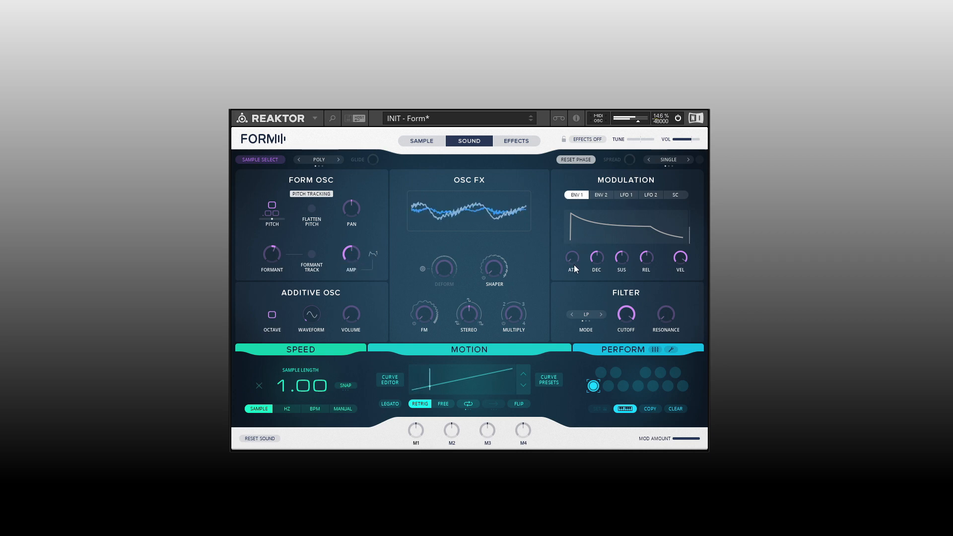
pyautogui.moveTo(571, 262); pyautogui.dragTo(568, 186)
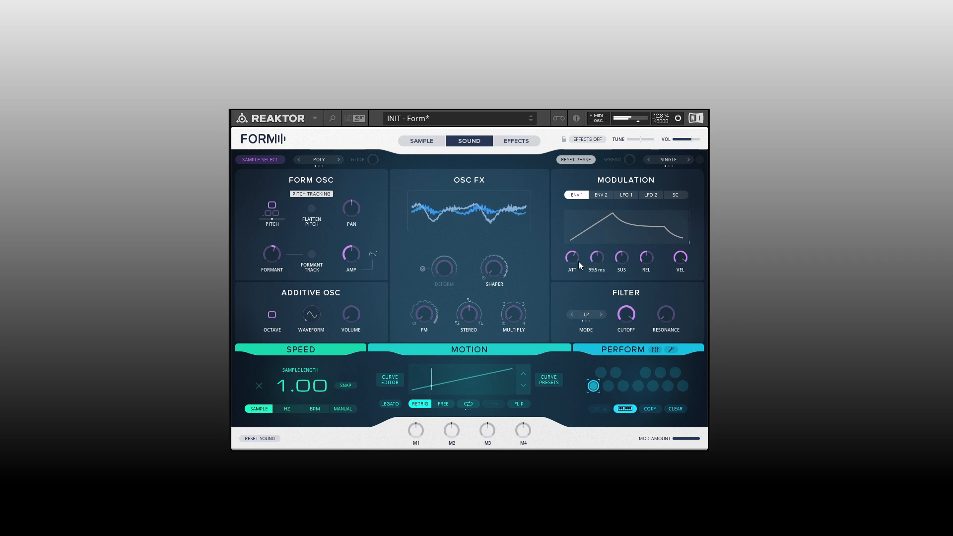
pyautogui.moveTo(578, 261); pyautogui.dragTo(647, 221)
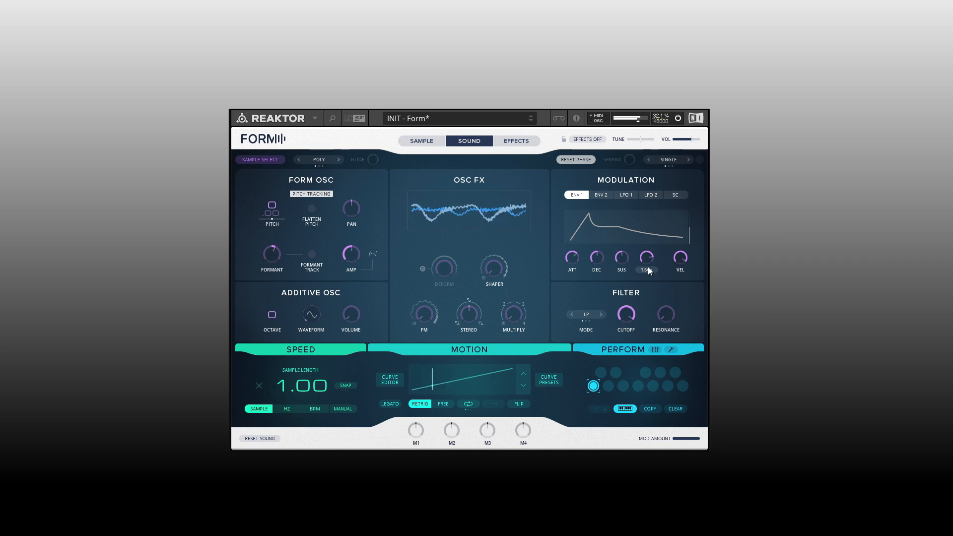
pyautogui.doubleClick(571, 259)
pyautogui.doubleClick(646, 257)
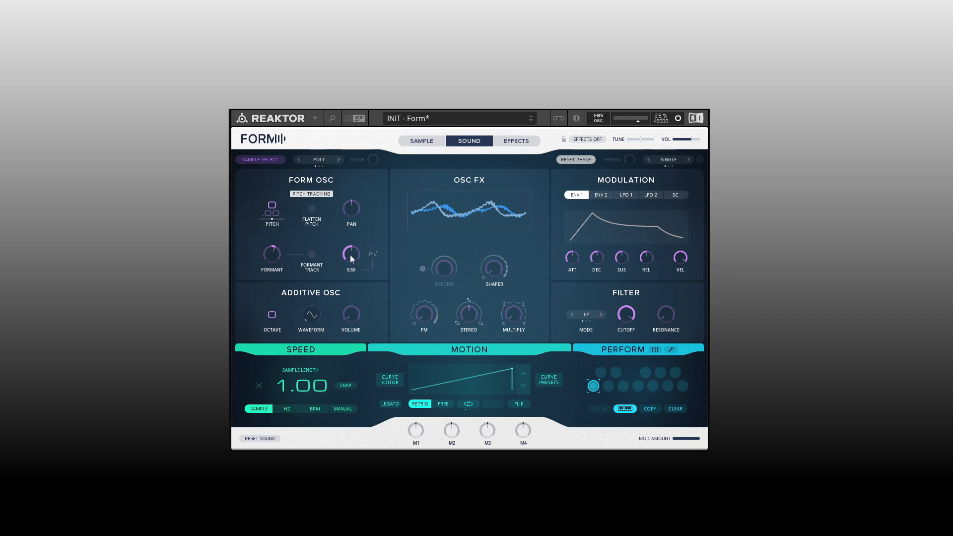
pyautogui.doubleClick(272, 255)
# Silence the Form oscillator's amp and raise the additive oscillator's volume to 0.75.
pyautogui.moveTo(271, 320); pyautogui.dragTo(266, 368)
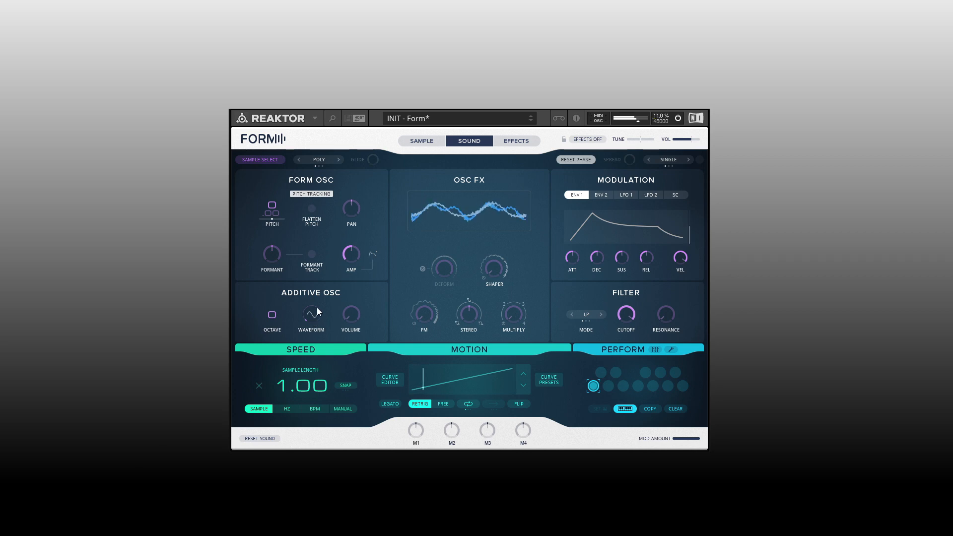
pyautogui.moveTo(353, 250); pyautogui.dragTo(356, 347)
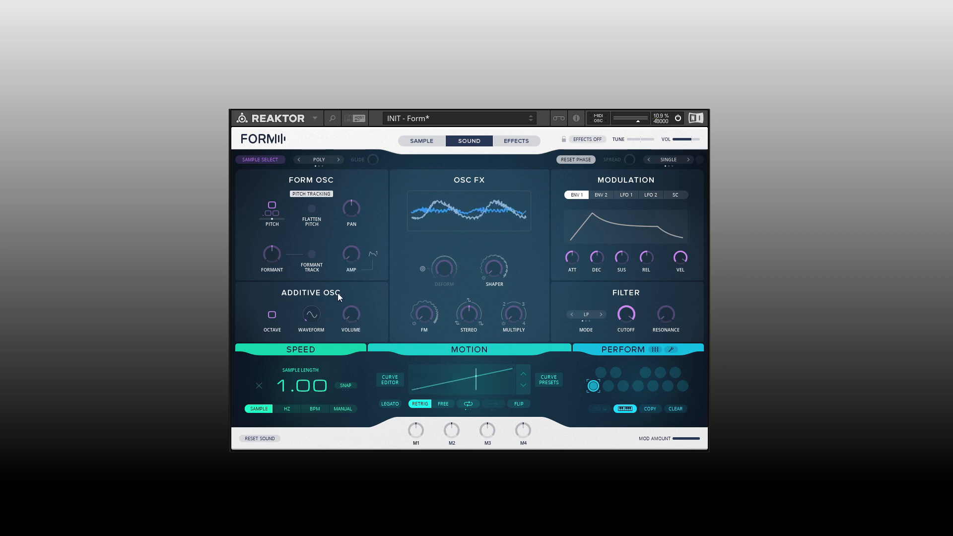
pyautogui.moveTo(352, 315); pyautogui.dragTo(353, 262)
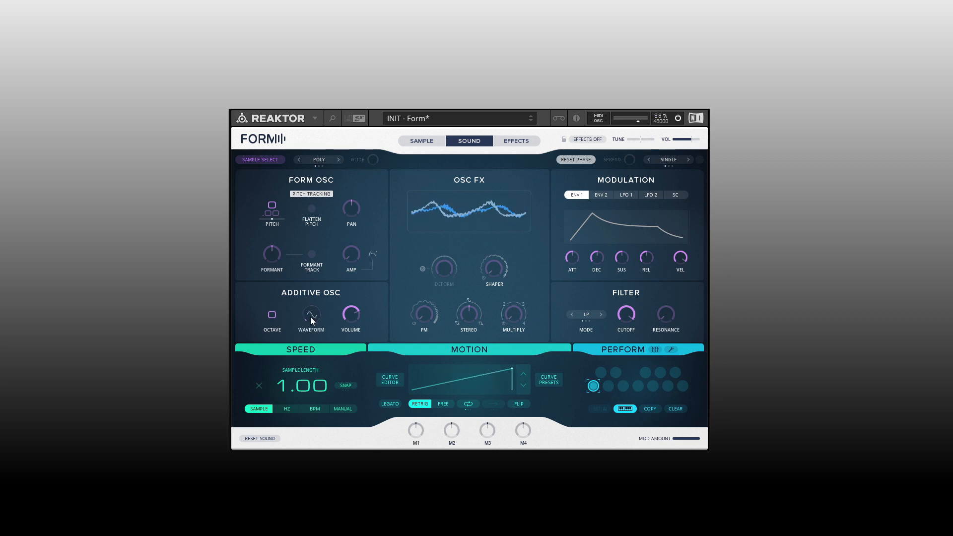
# Sweep the additive oscillator's waveform control through its different shapes.
pyautogui.moveTo(310, 317); pyautogui.dragTo(311, 312)
pyautogui.moveTo(314, 318); pyautogui.dragTo(314, 309)
pyautogui.moveTo(316, 275); pyautogui.dragTo(315, 260)
pyautogui.moveTo(314, 315); pyautogui.dragTo(313, 306)
pyautogui.moveTo(311, 317); pyautogui.dragTo(314, 354)
# Load the full 4.0-second section of the three-hit sample in place of the sustained tone.
pyautogui.click(423, 144)
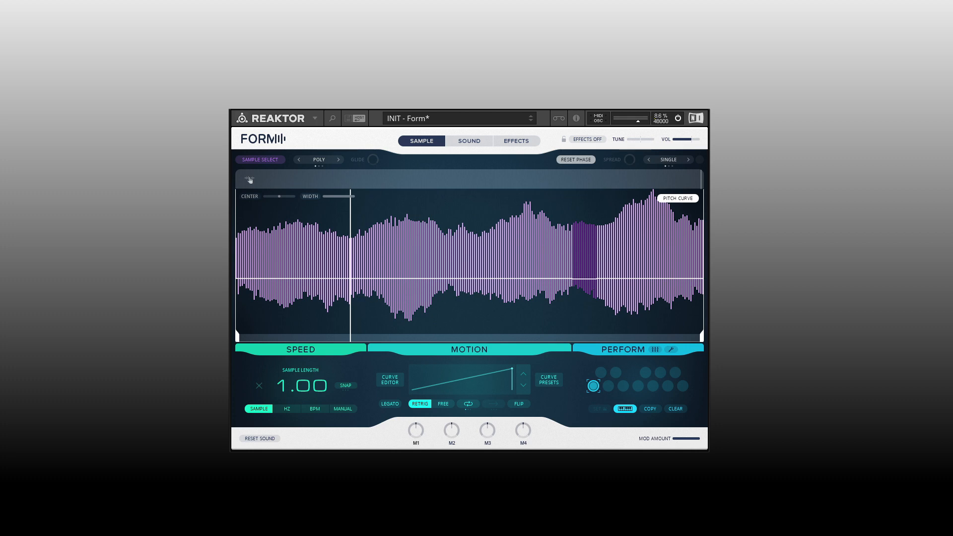
pyautogui.moveTo(250, 180); pyautogui.dragTo(467, 274)
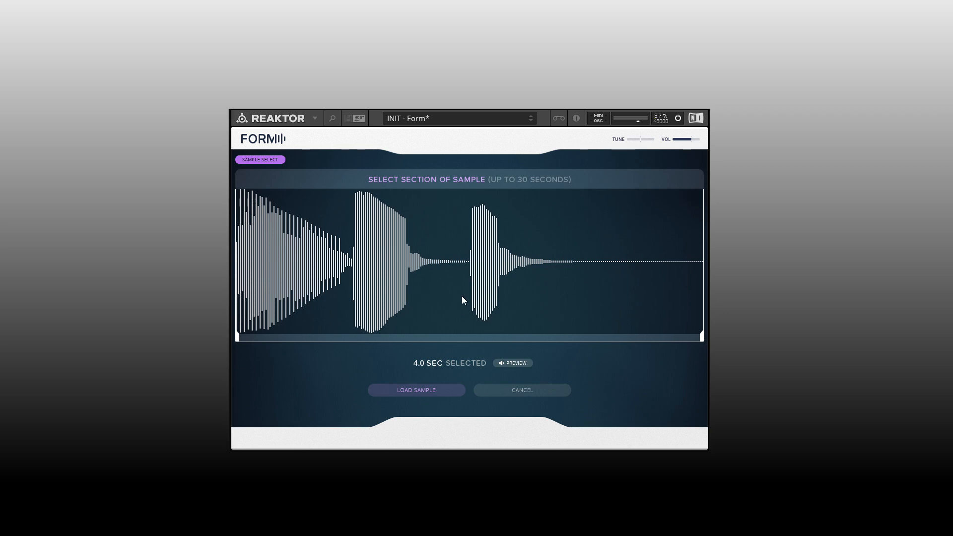
pyautogui.click(427, 392)
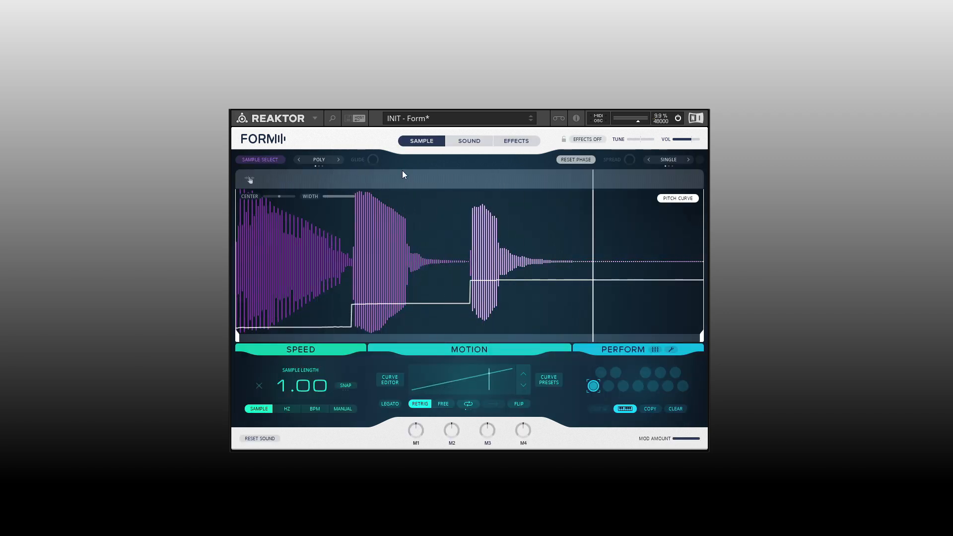
# Examine the additive oscillator with the new sample and check the sample selection view, then return to the Sound page.
pyautogui.click(478, 141)
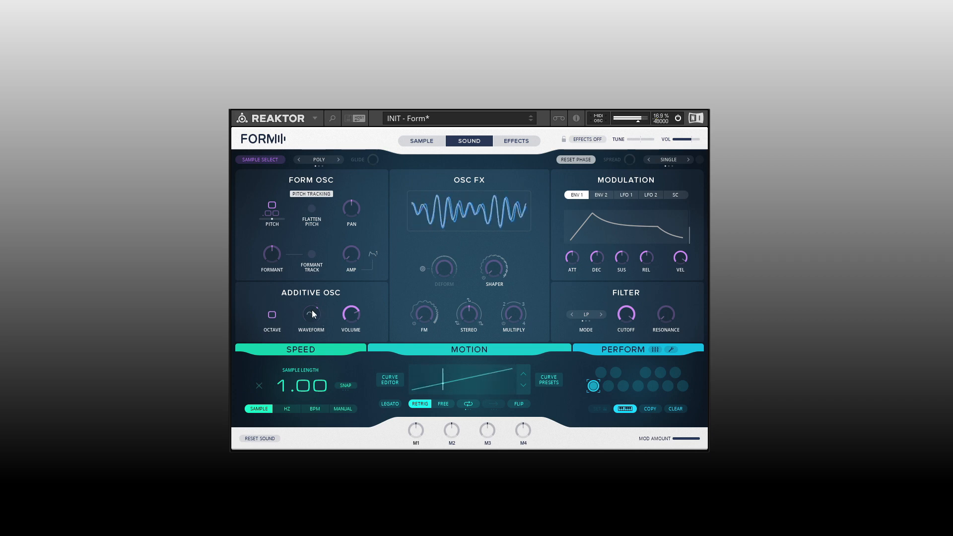
pyautogui.click(419, 141)
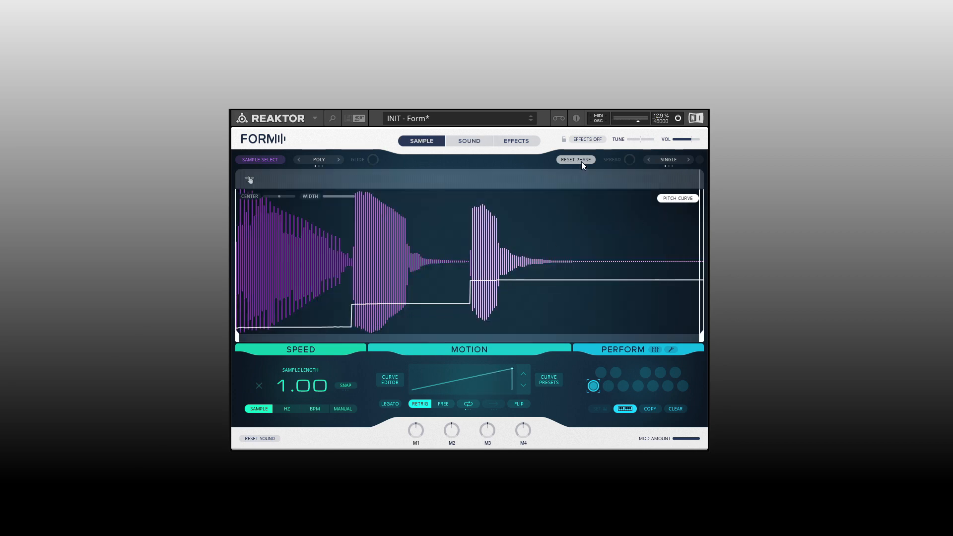
pyautogui.click(257, 160)
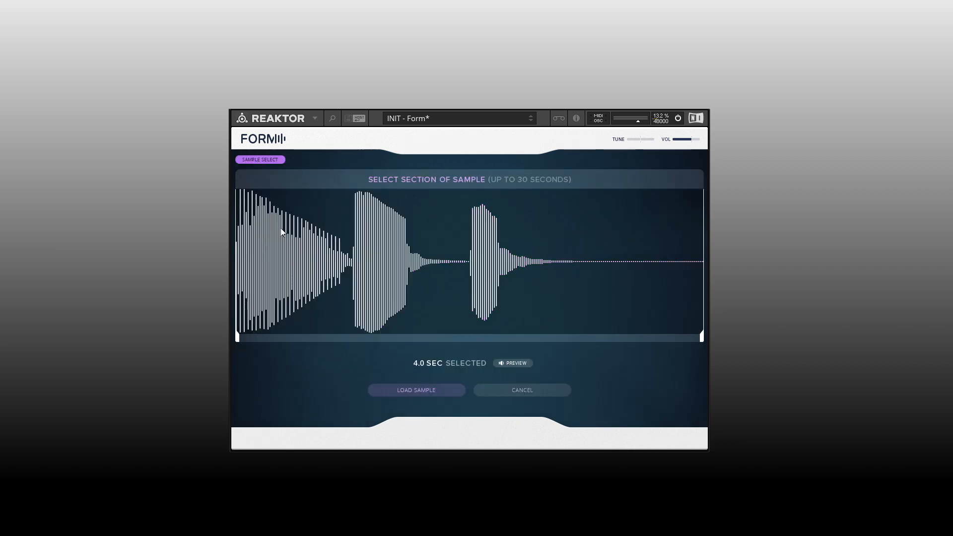
pyautogui.click(263, 161)
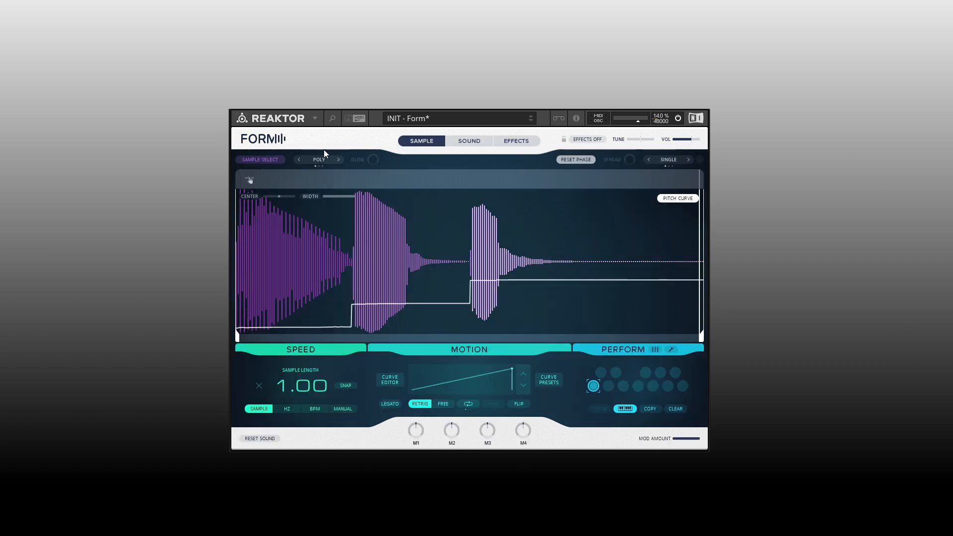
pyautogui.click(467, 142)
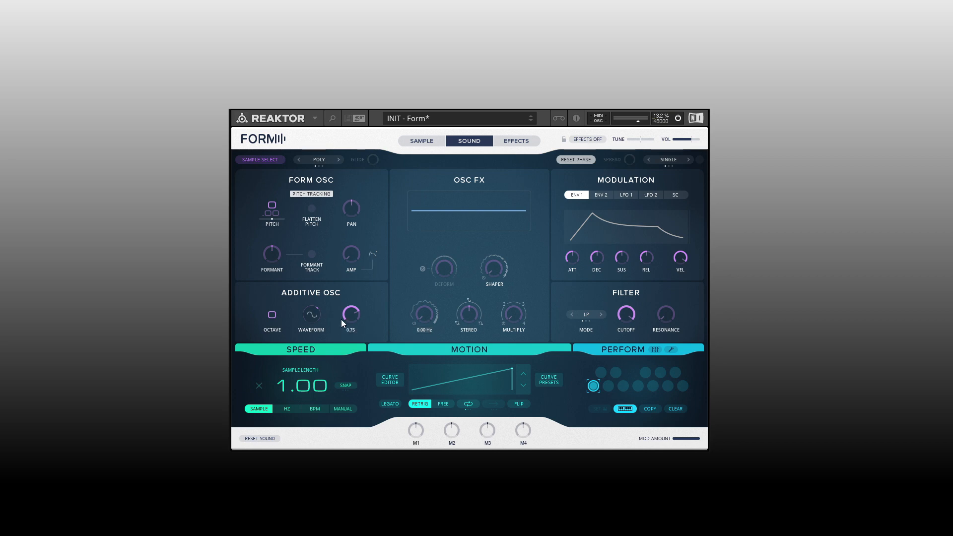
# Switch from the additive to the Form oscillator by lowering Volume to zero and raising Amp, and raise FM to about 489 Hz.
pyautogui.moveTo(357, 382); pyautogui.dragTo(359, 415)
pyautogui.moveTo(352, 259); pyautogui.dragTo(349, 181)
pyautogui.moveTo(422, 317)
pyautogui.moveTo(420, 308); pyautogui.dragTo(430, 246)
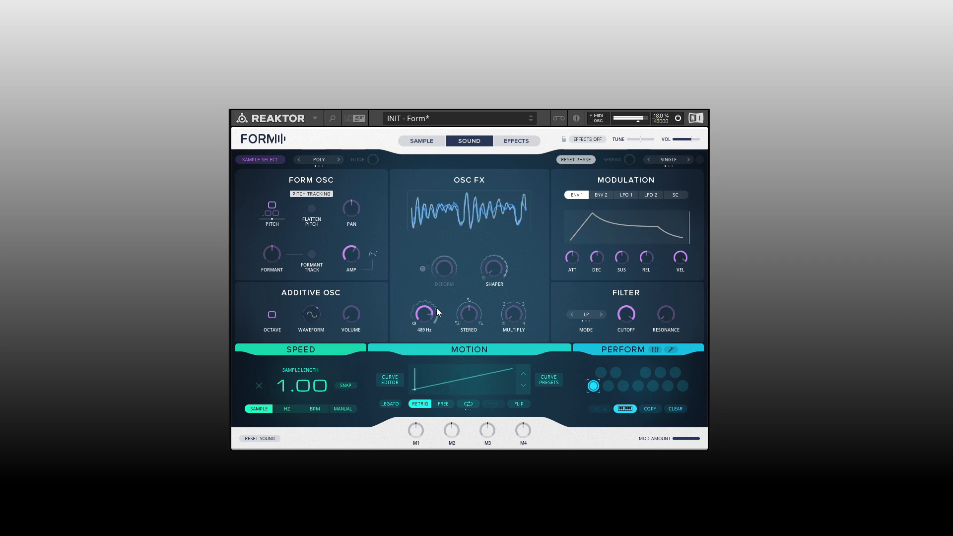
# Lower FM to zero, switch on Deform and sweep its amount with the three-hit sample.
pyautogui.moveTo(426, 308); pyautogui.dragTo(425, 311)
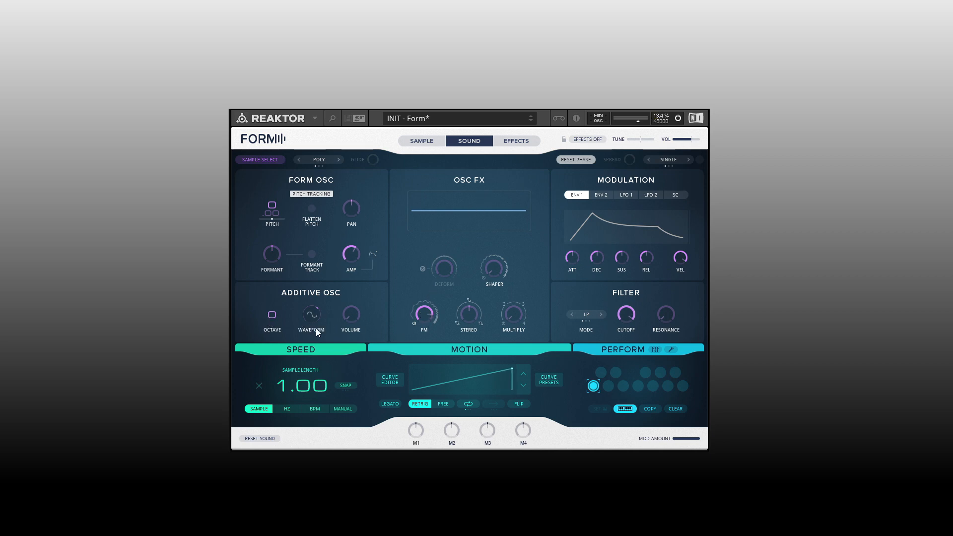
pyautogui.moveTo(272, 313); pyautogui.dragTo(321, 418)
pyautogui.moveTo(429, 314); pyautogui.dragTo(429, 313)
pyautogui.moveTo(419, 325); pyautogui.dragTo(423, 343)
pyautogui.click(423, 270)
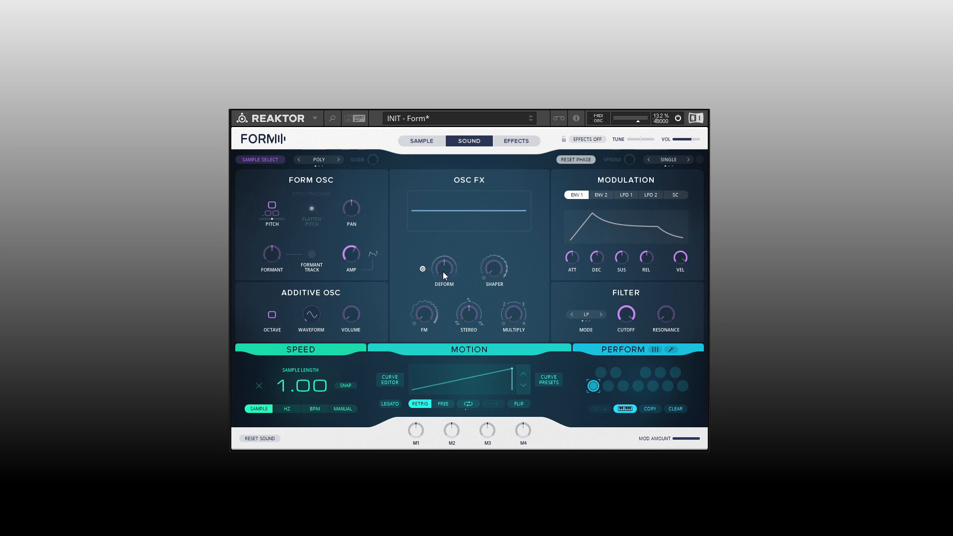
pyautogui.moveTo(443, 273); pyautogui.dragTo(441, 311)
# Load the full 3.4-second sustained sample in place of the three-hit sample and return to the Sound page.
pyautogui.click(423, 142)
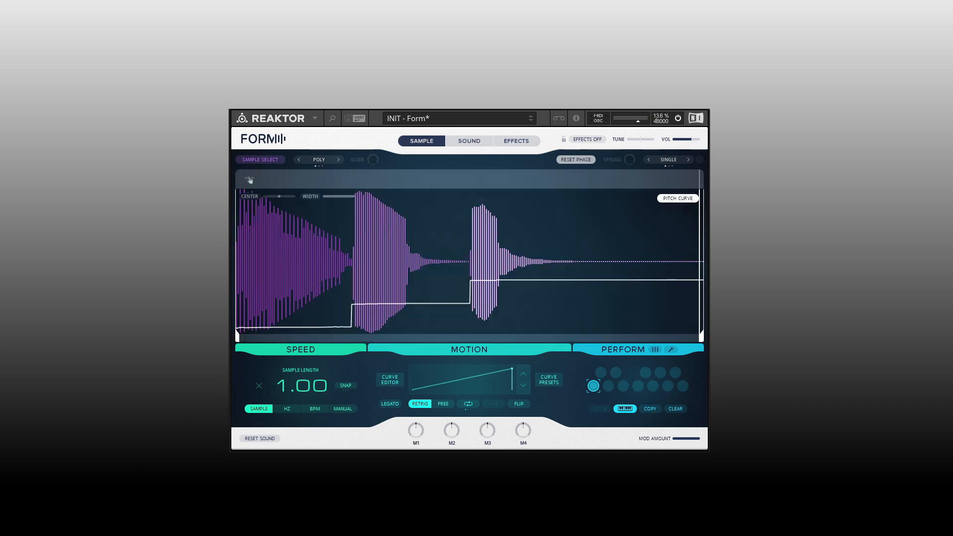
pyautogui.moveTo(249, 179); pyautogui.dragTo(449, 263)
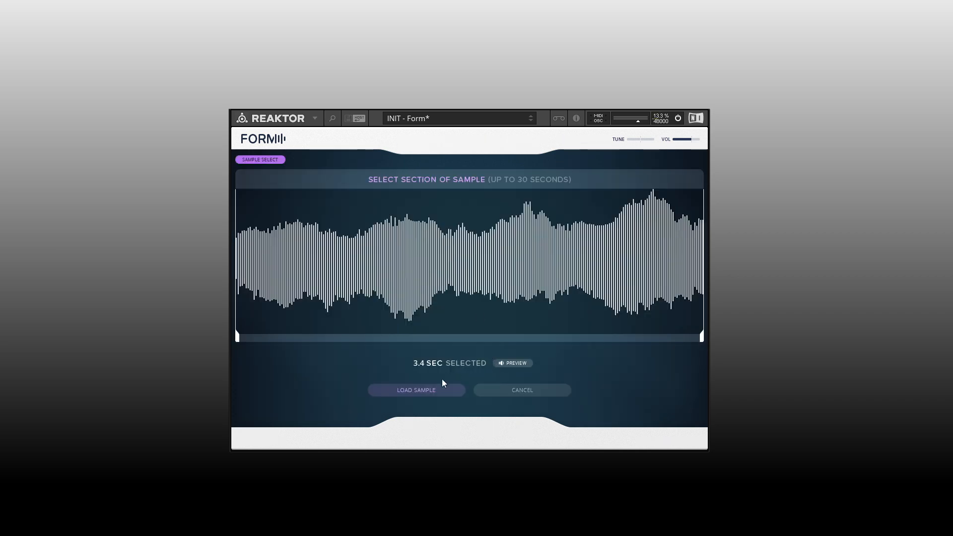
pyautogui.click(425, 391)
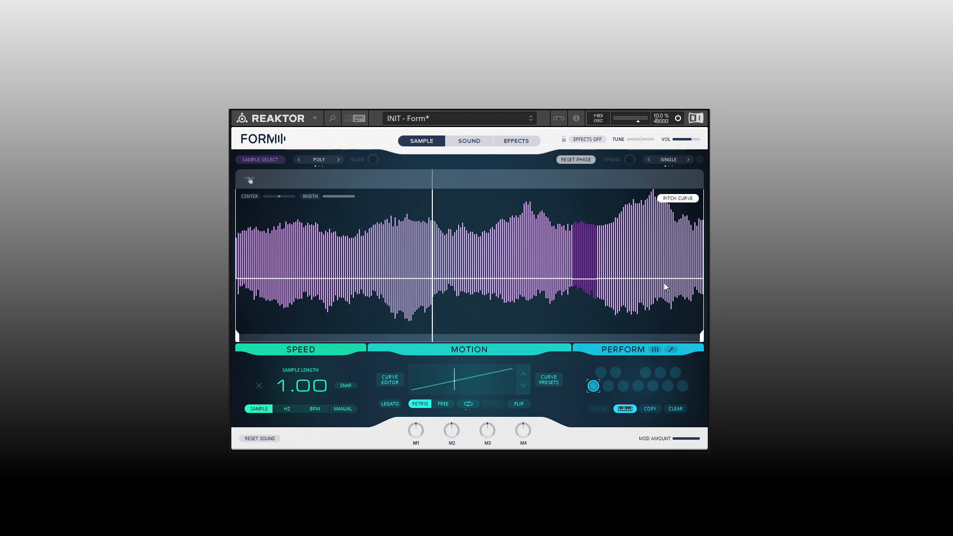
pyautogui.click(469, 140)
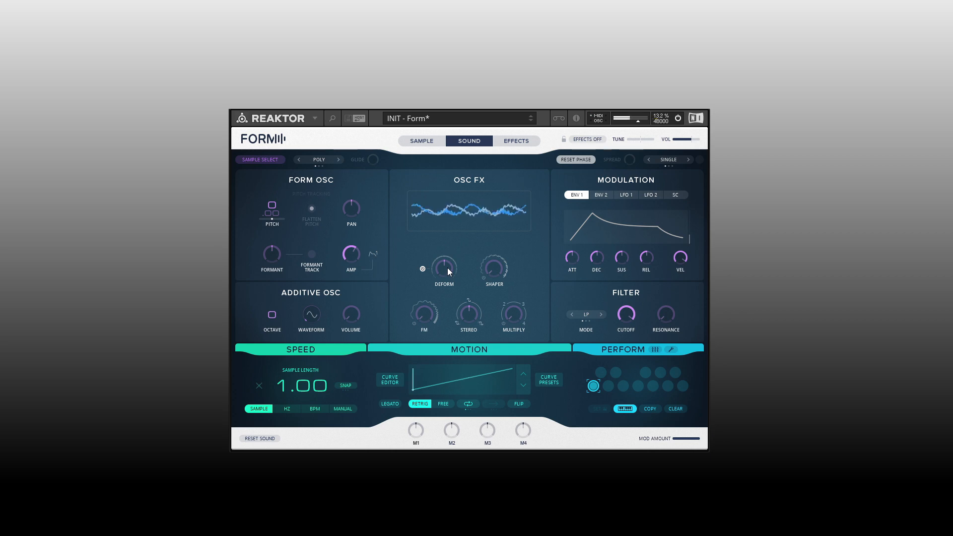
# Sweep the Deform amount on the sustained sample, reset it to its default and switch Deform off.
pyautogui.moveTo(448, 267)
pyautogui.mouseDown()
pyautogui.moveTo(445, 293)
pyautogui.moveTo(442, 192)
pyautogui.moveTo(442, 271)
pyautogui.moveTo(442, 250)
pyautogui.mouseUp()
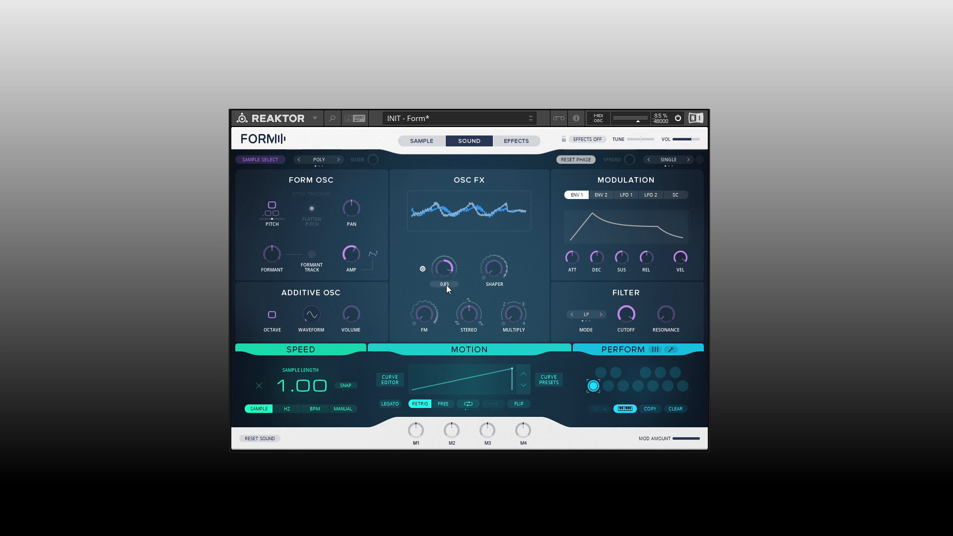
pyautogui.doubleClick(446, 269)
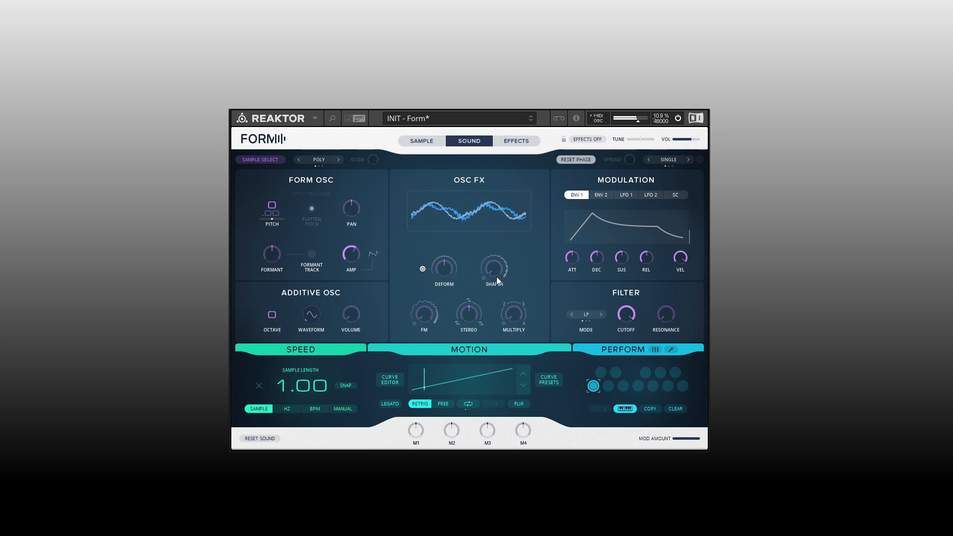
pyautogui.click(422, 268)
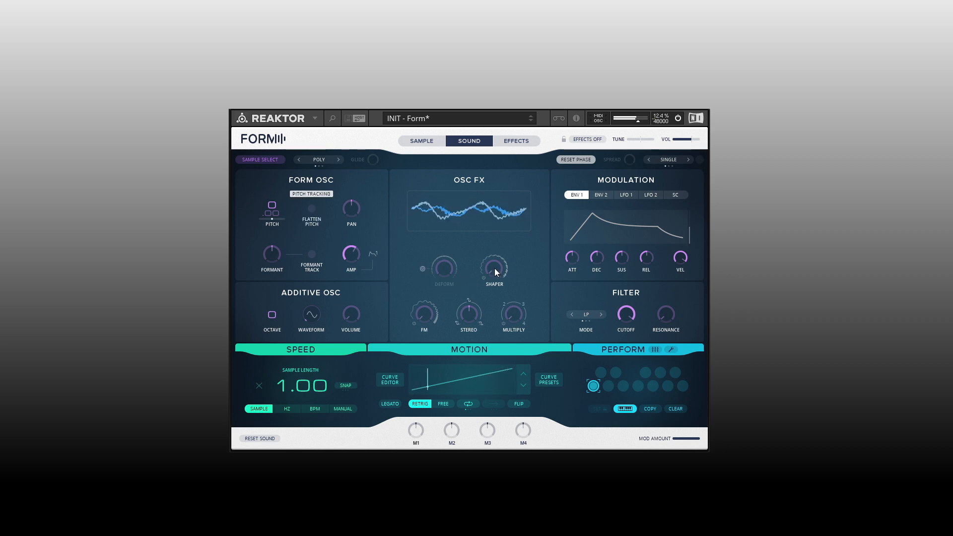
# Turn on looping for the motion curve and sweep Shaper up to about 0.86 and back to zero.
pyautogui.moveTo(494, 268); pyautogui.dragTo(488, 160)
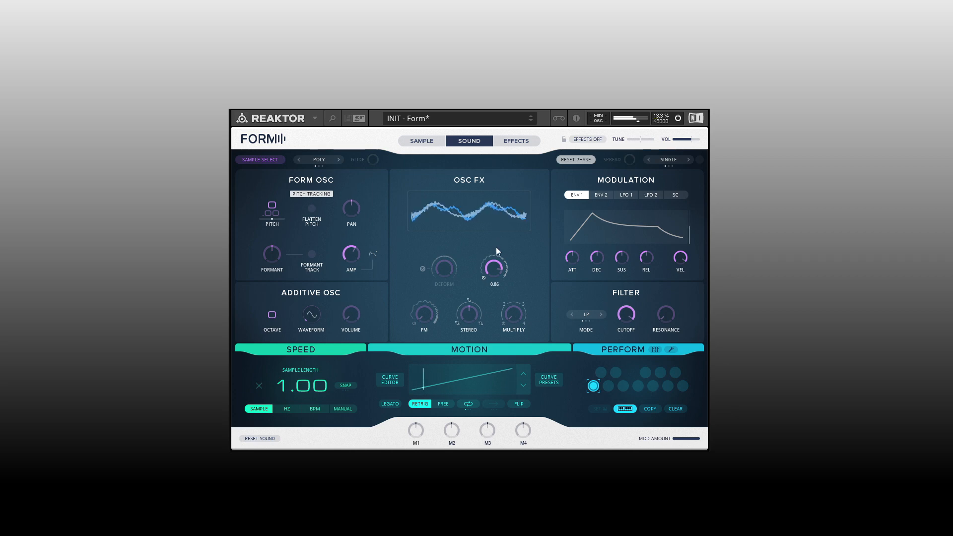
pyautogui.click(469, 403)
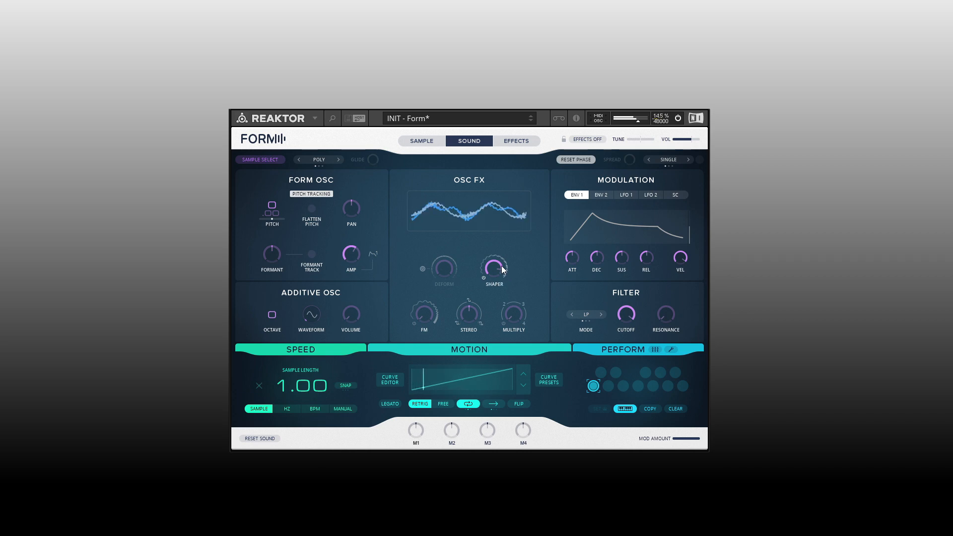
pyautogui.moveTo(501, 266); pyautogui.dragTo(498, 298)
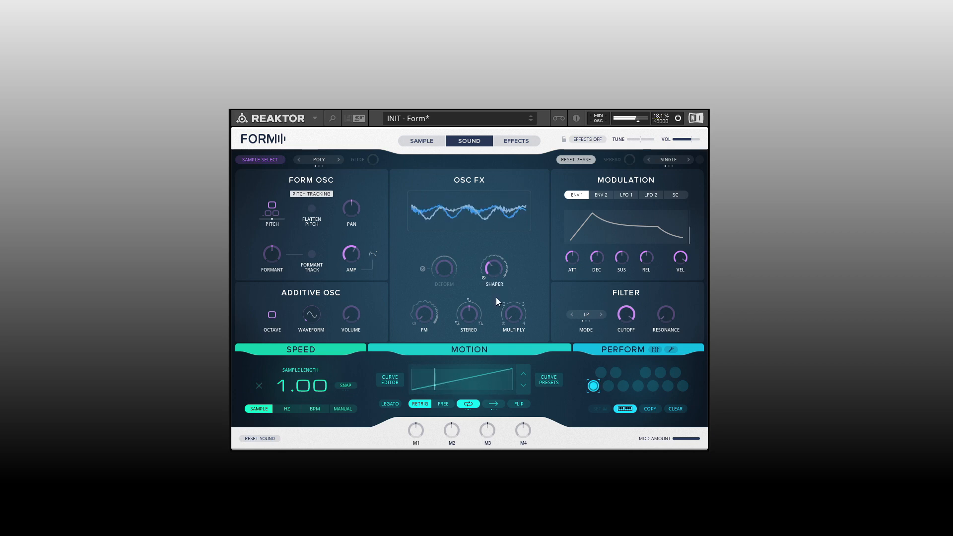
pyautogui.moveTo(495, 272); pyautogui.dragTo(498, 316)
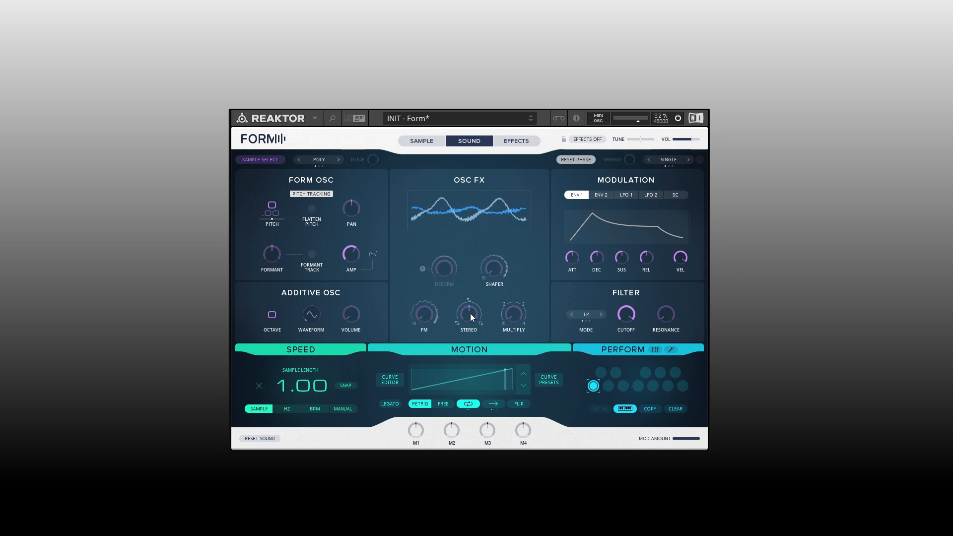
# Try the Stereo effect on the sustained sample, sweeping it upward and down to -1.00.
pyautogui.moveTo(470, 313); pyautogui.dragTo(467, 227)
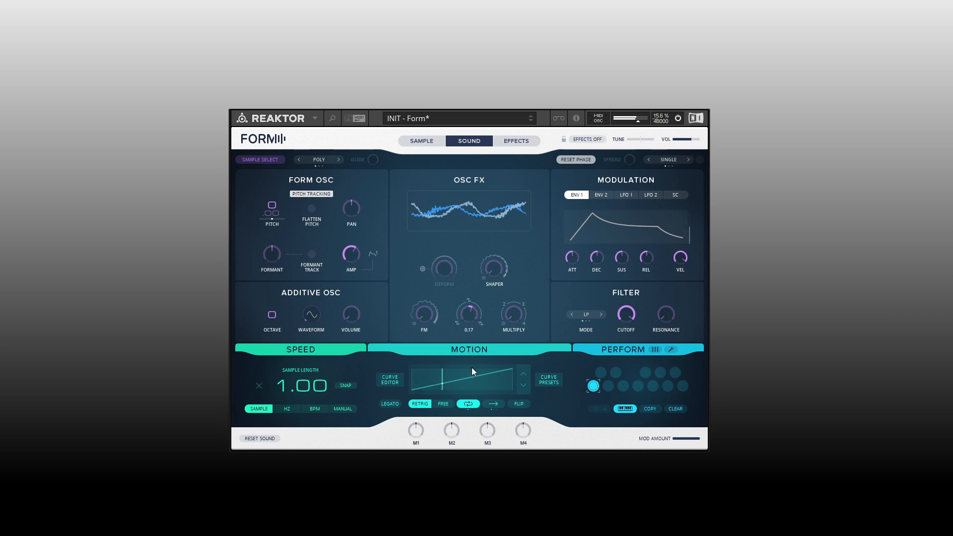
pyautogui.moveTo(472, 315); pyautogui.dragTo(472, 418)
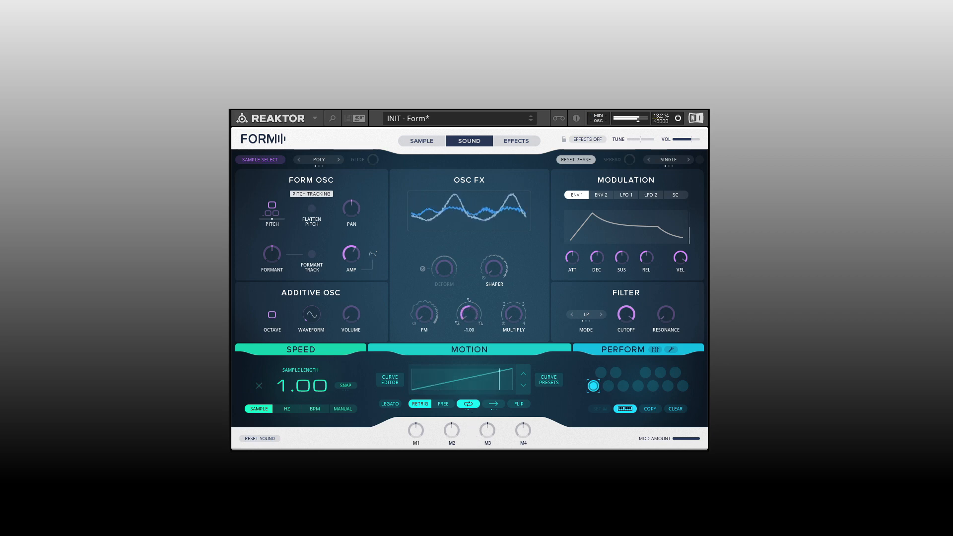
# Load the three-hit sample in place of the sustained one and return to the Sound page.
pyautogui.click(431, 141)
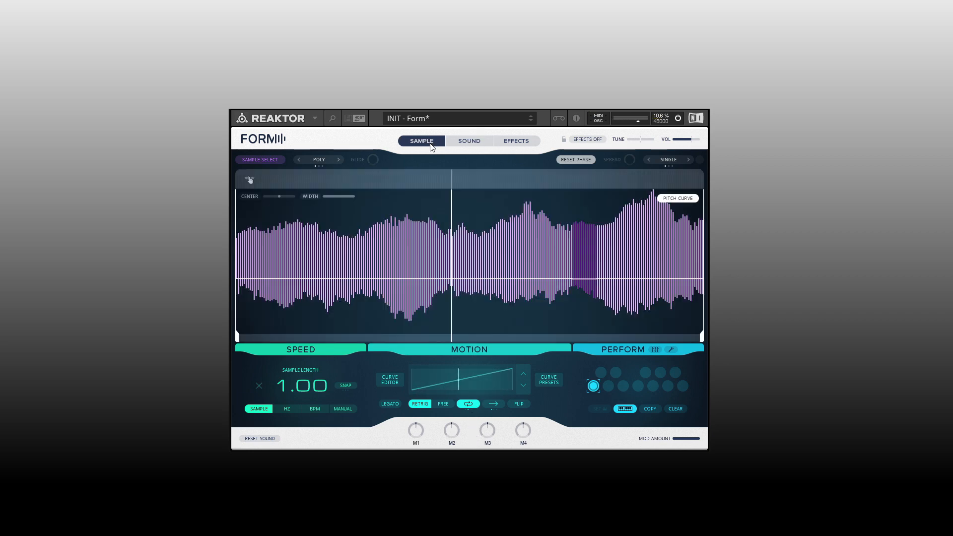
pyautogui.moveTo(669, 186); pyautogui.dragTo(467, 261)
pyautogui.click(407, 397)
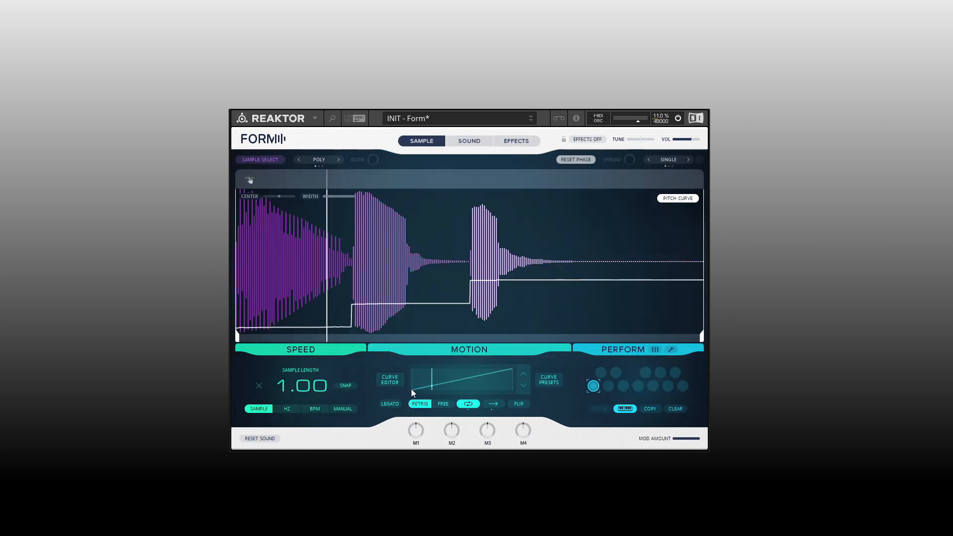
pyautogui.click(466, 141)
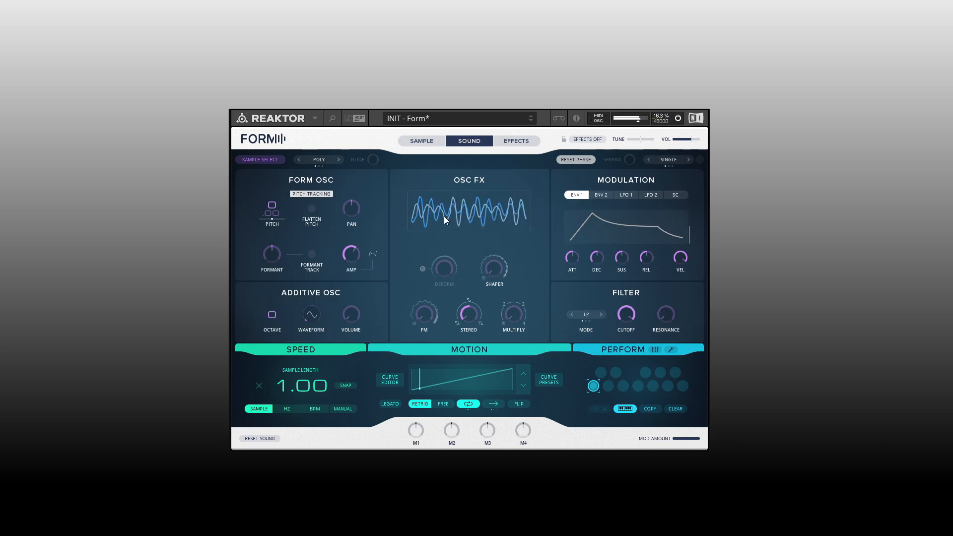
# Sweep Stereo between its negative and positive extremes on the three-hit sample, and reset it to its centre default.
pyautogui.moveTo(474, 318); pyautogui.dragTo(468, 162)
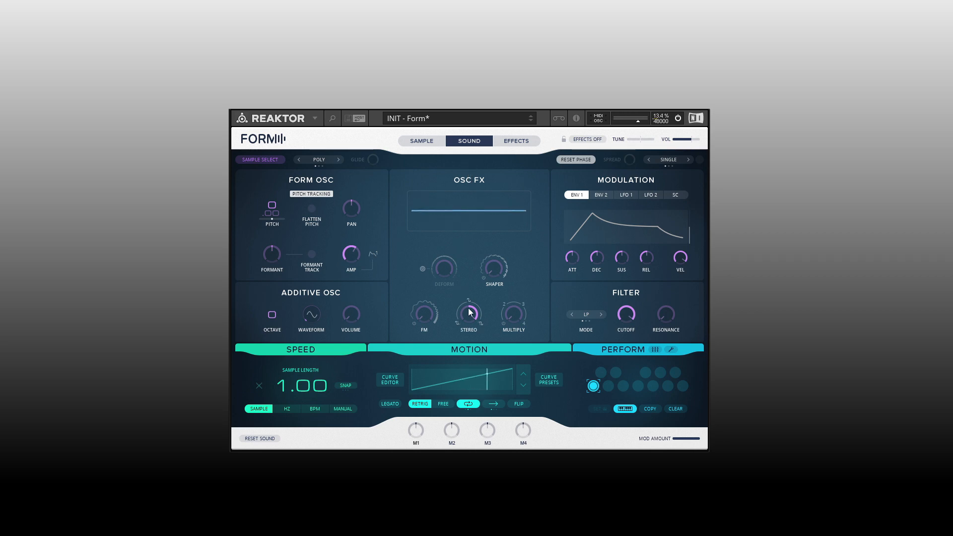
pyautogui.moveTo(467, 307); pyautogui.dragTo(472, 398)
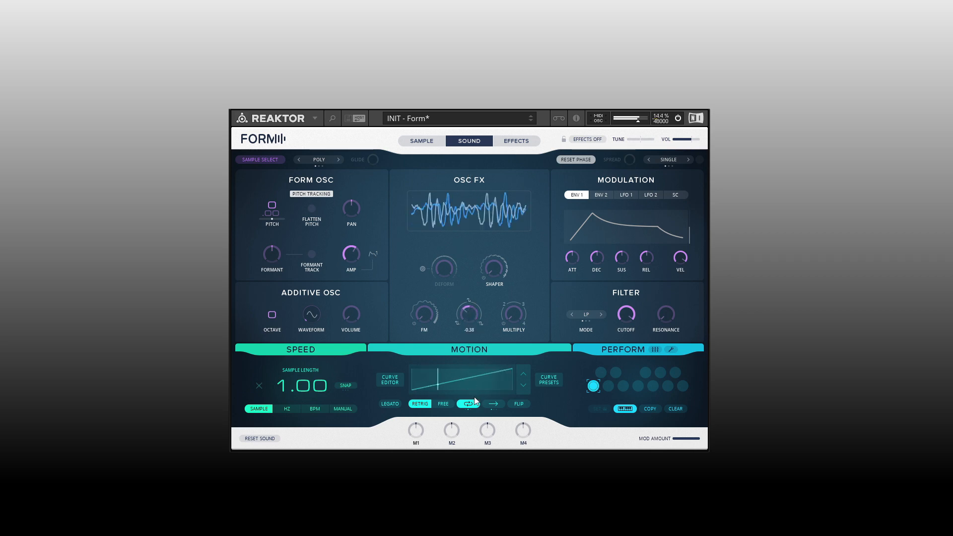
pyautogui.moveTo(469, 310); pyautogui.dragTo(476, 359)
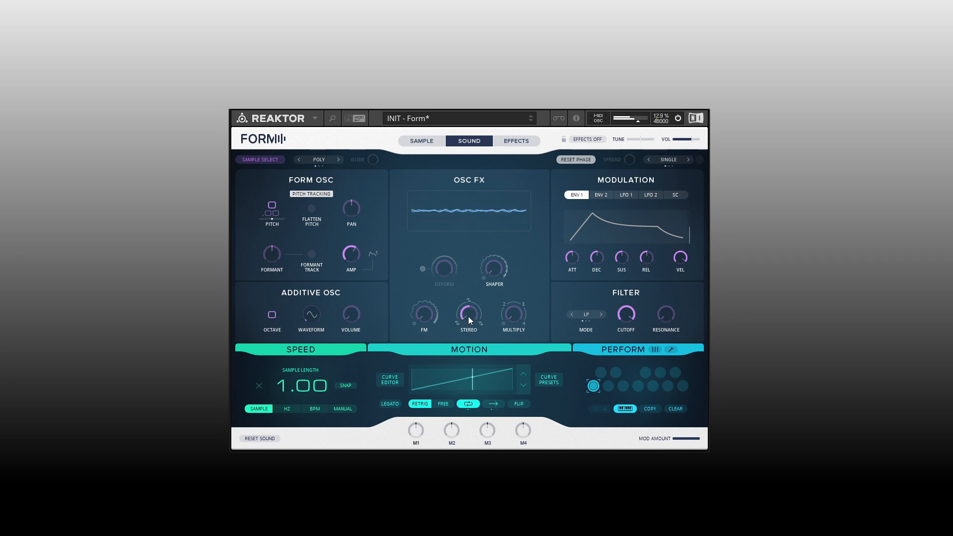
pyautogui.moveTo(469, 316); pyautogui.dragTo(468, 229)
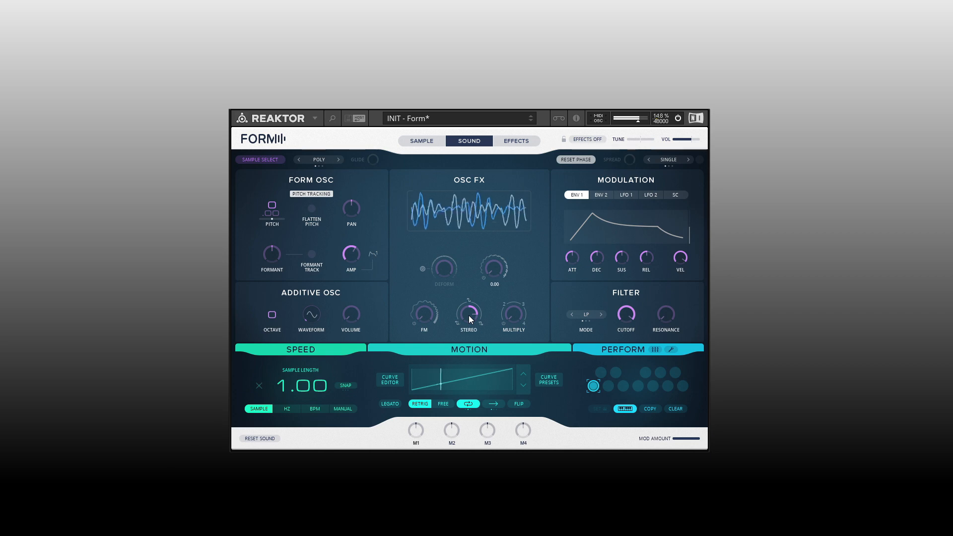
pyautogui.moveTo(468, 314); pyautogui.dragTo(470, 305)
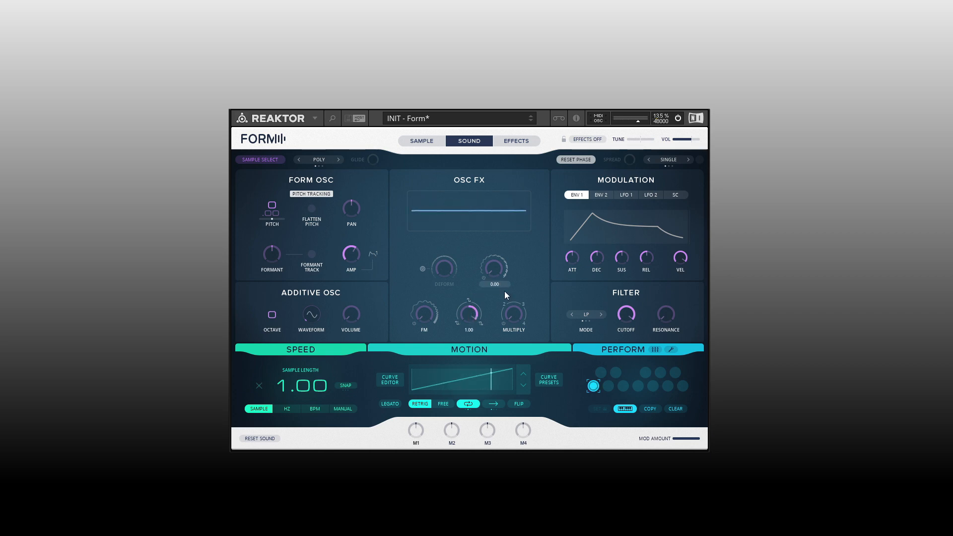
pyautogui.doubleClick(466, 316)
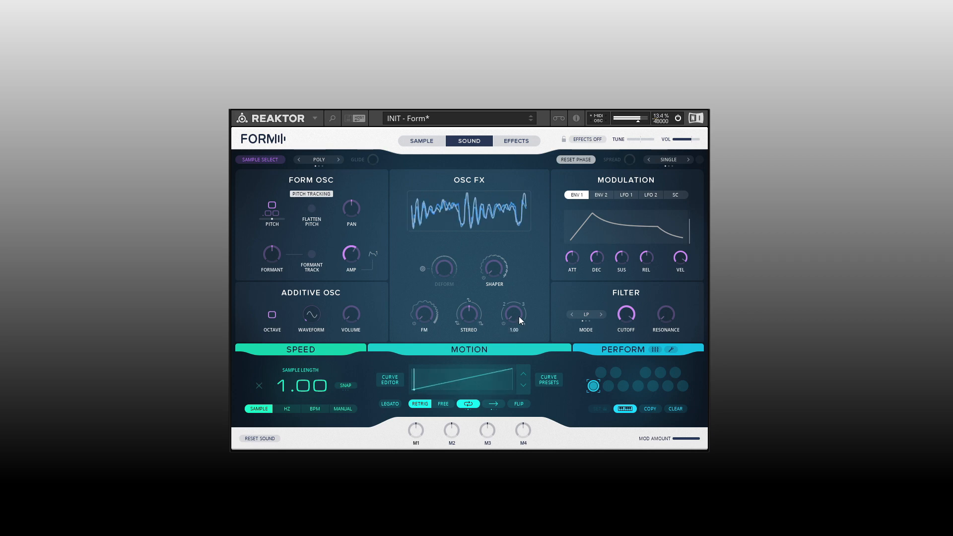
# Sweep Multiply up from 1.00 and back down twice to demonstrate its effect on the three-hit sample.
pyautogui.moveTo(517, 314)
pyautogui.moveTo(517, 314); pyautogui.dragTo(513, 263)
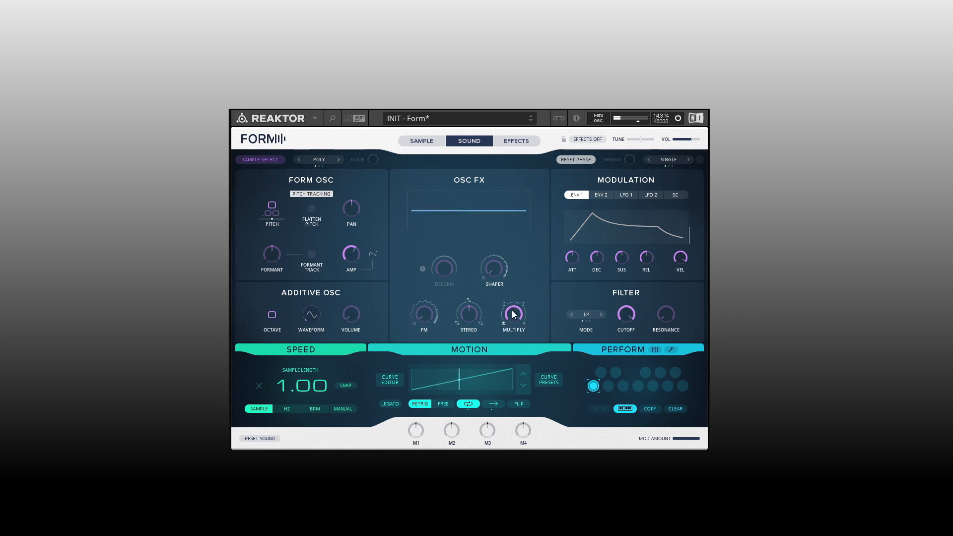
pyautogui.moveTo(513, 310); pyautogui.dragTo(514, 411)
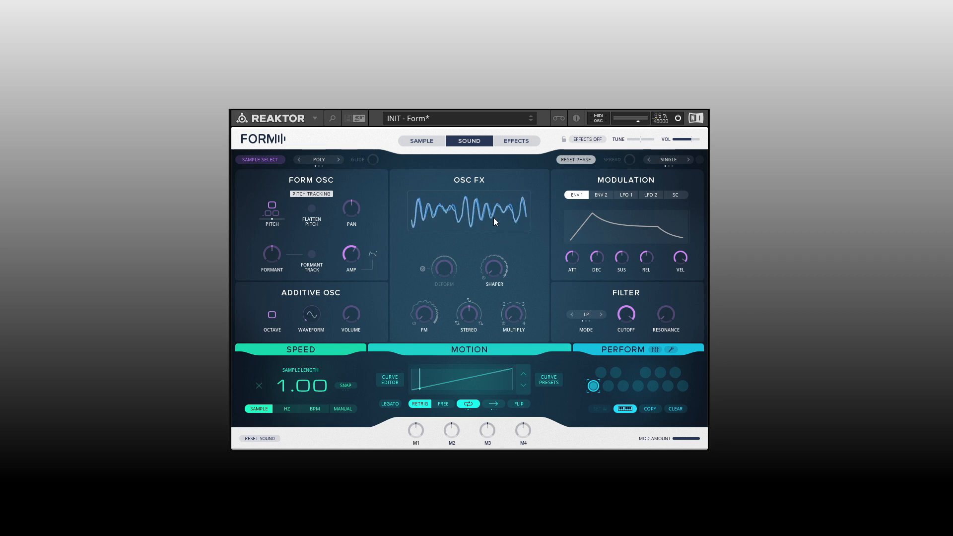
pyautogui.moveTo(519, 325); pyautogui.dragTo(522, 192)
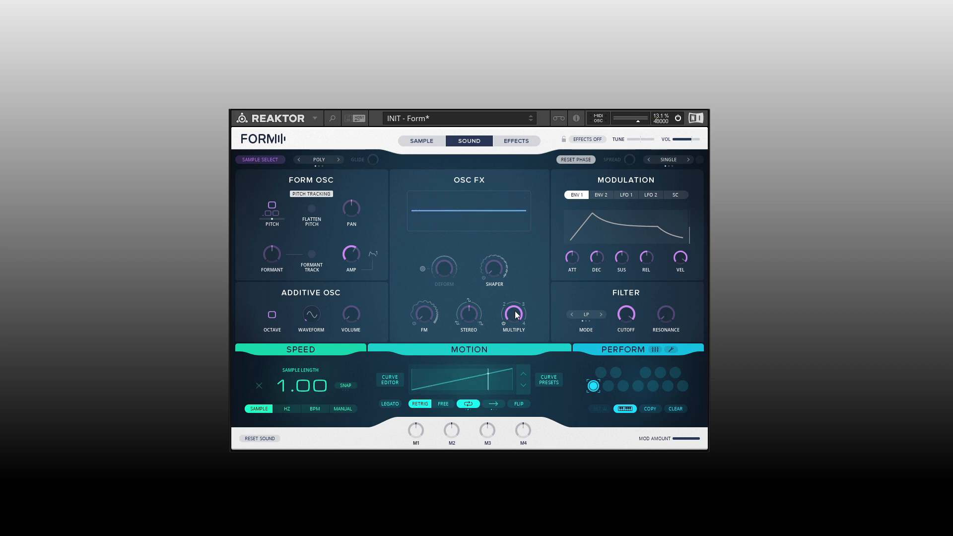
pyautogui.moveTo(516, 314); pyautogui.dragTo(528, 455)
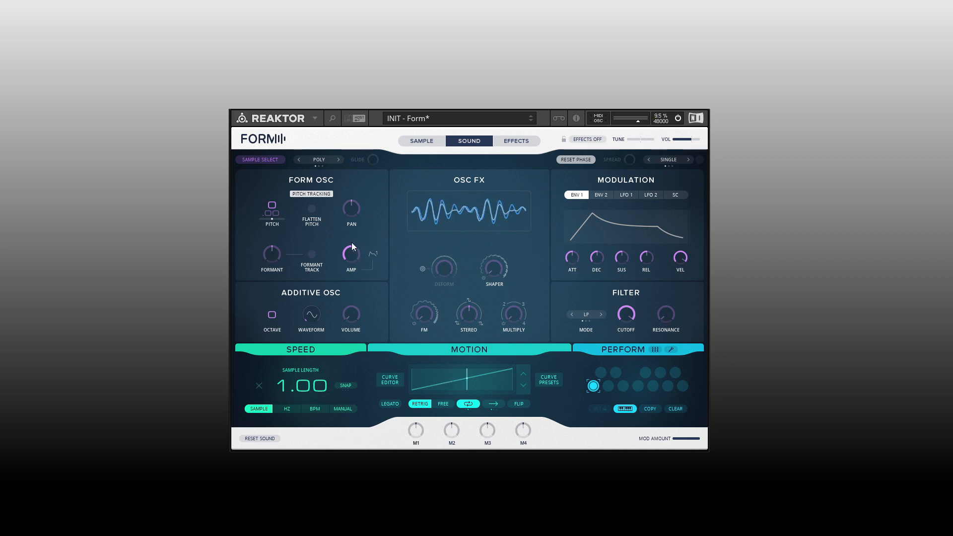
# Look through the ENV 2, LFO 1, LFO 2 and SC modulation sources and return to ENV 1.
pyautogui.click(605, 198)
pyautogui.click(627, 197)
pyautogui.click(651, 196)
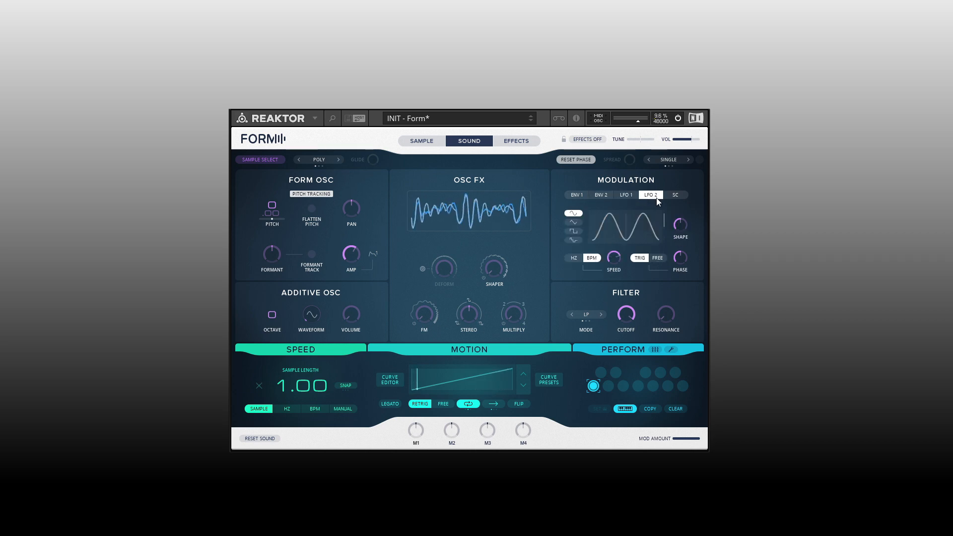
pyautogui.click(679, 194)
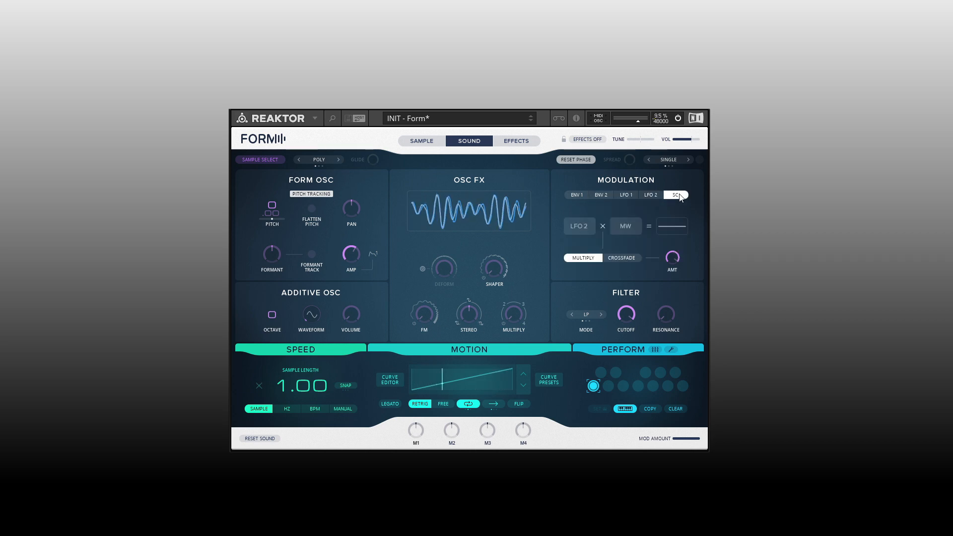
pyautogui.click(577, 196)
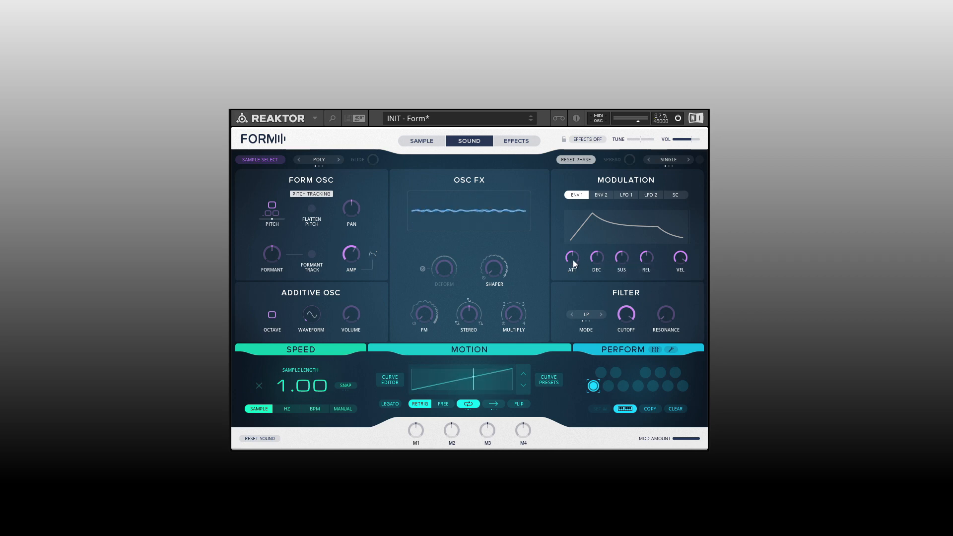
# Shape ENV 1 by dropping the attack to its minimum, raising it to a long attack and lengthening the release.
pyautogui.moveTo(573, 260); pyautogui.dragTo(575, 338)
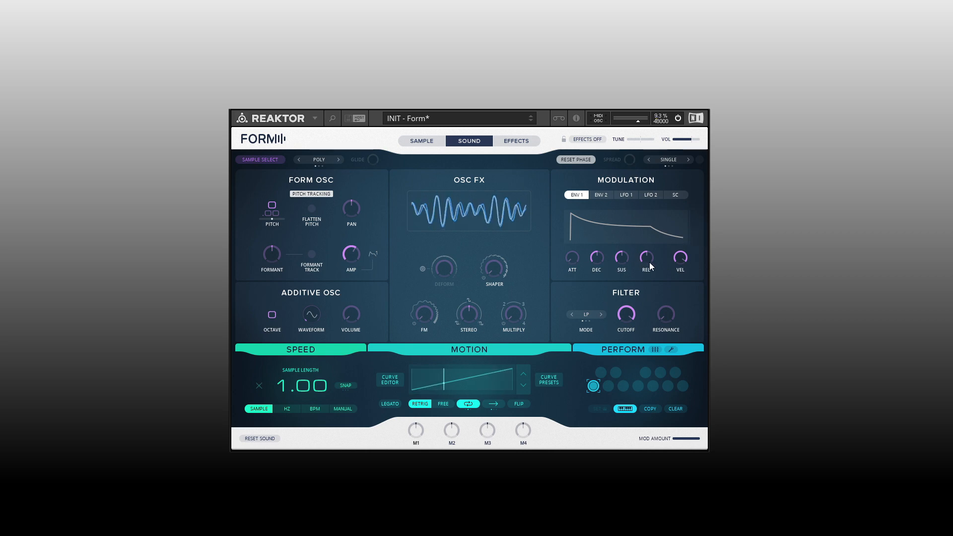
pyautogui.moveTo(648, 269)
pyautogui.moveTo(573, 259); pyautogui.dragTo(569, 158)
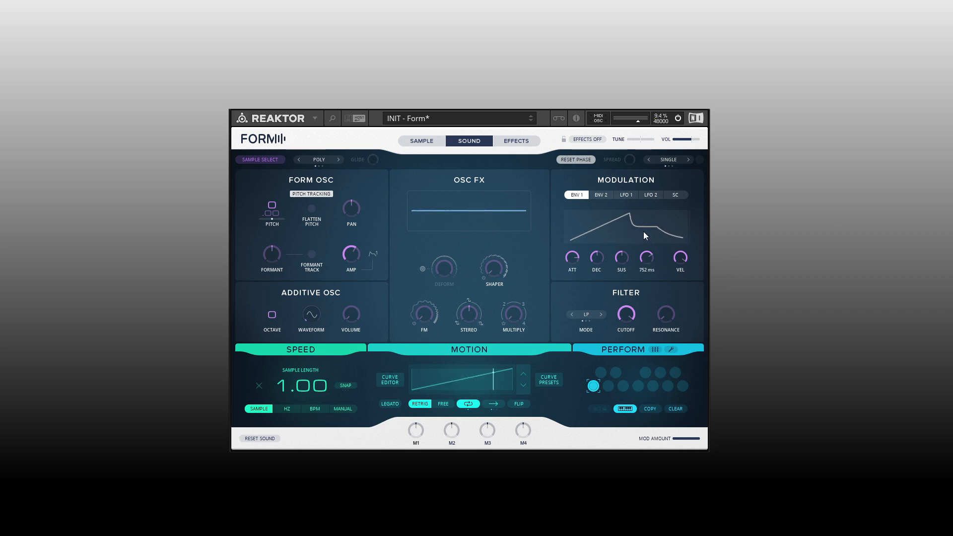
pyautogui.moveTo(643, 231); pyautogui.dragTo(644, 217)
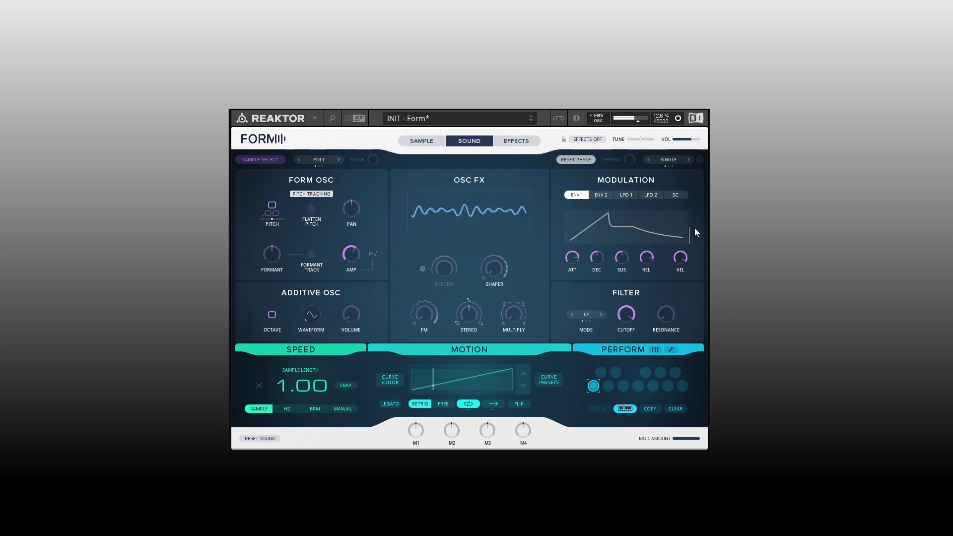
pyautogui.moveTo(646, 271)
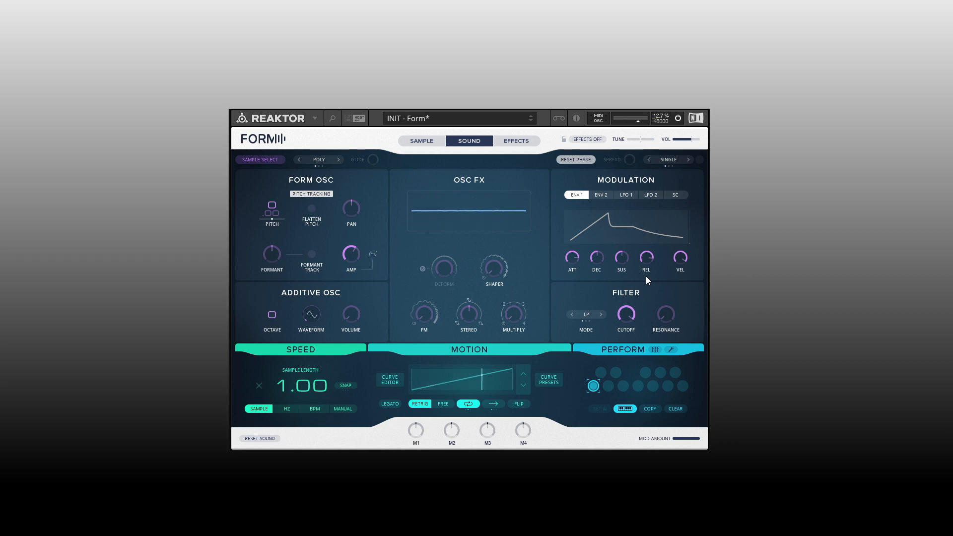
# Shorten ENV 1's release to 329 ms and its attack to 21.5 ms.
pyautogui.moveTo(645, 262); pyautogui.dragTo(647, 291)
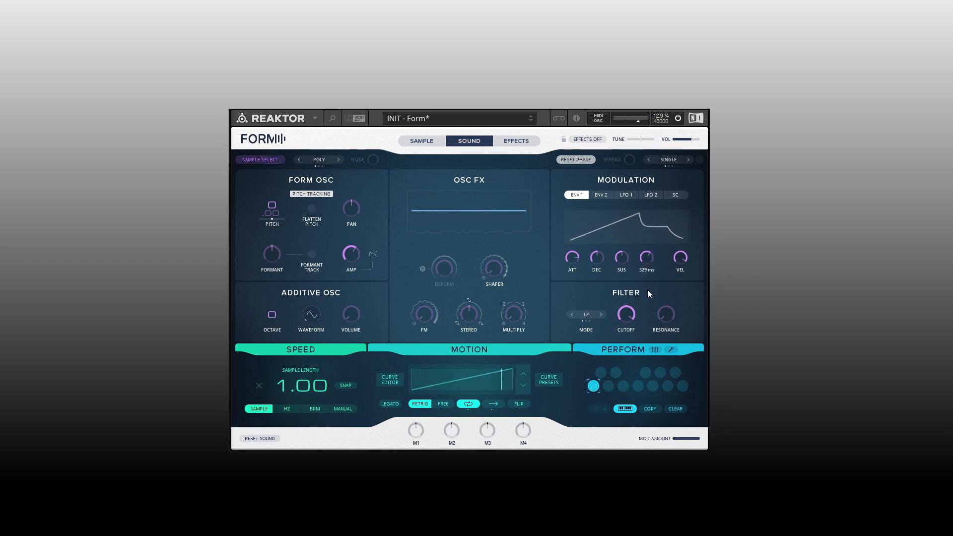
pyautogui.moveTo(572, 258); pyautogui.dragTo(570, 319)
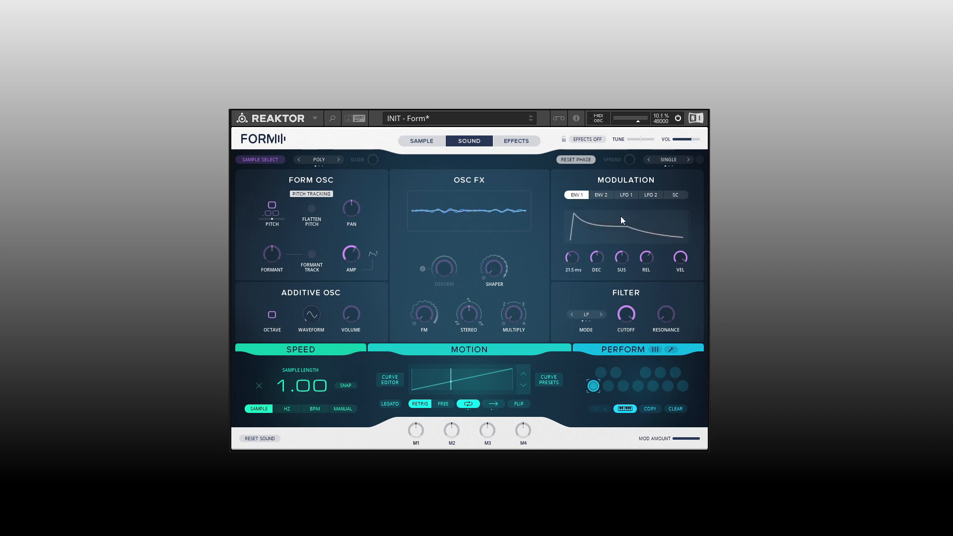
# Show the LFO 1 modulation source and sweep its speed up and back down.
pyautogui.click(625, 196)
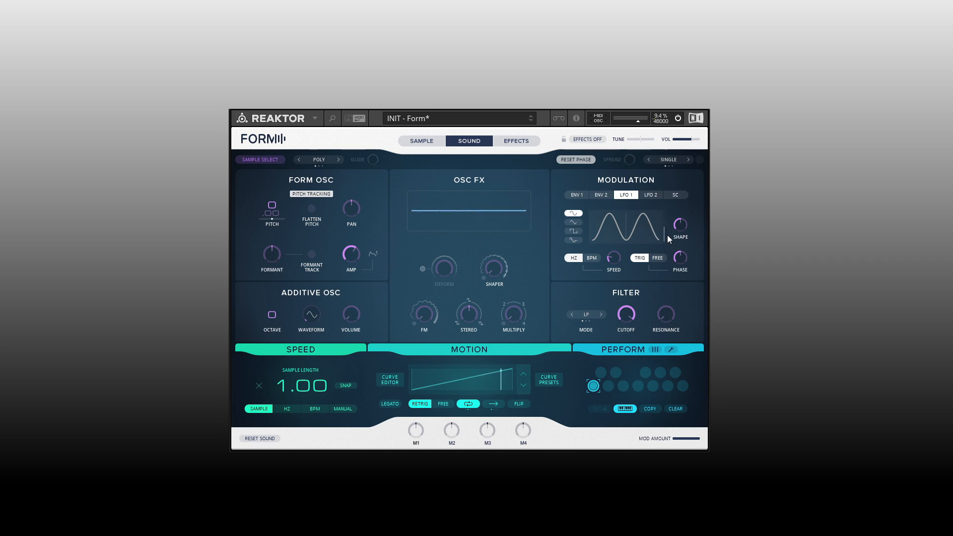
pyautogui.moveTo(614, 258)
pyautogui.moveTo(615, 259); pyautogui.dragTo(615, 227)
pyautogui.moveTo(668, 230)
pyautogui.moveTo(616, 263); pyautogui.dragTo(615, 283)
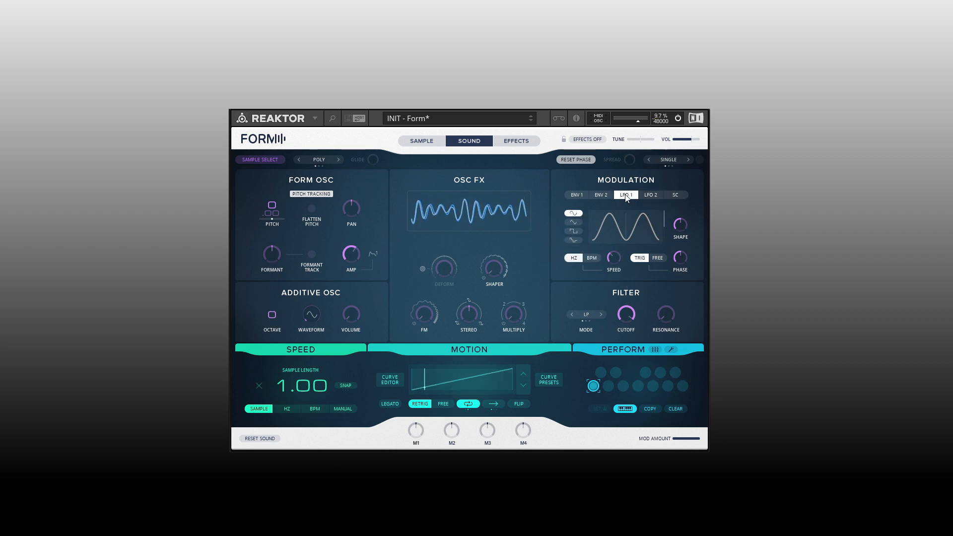
# Step LFO 1 through its triangle, square and stepped random waveforms.
pyautogui.click(572, 222)
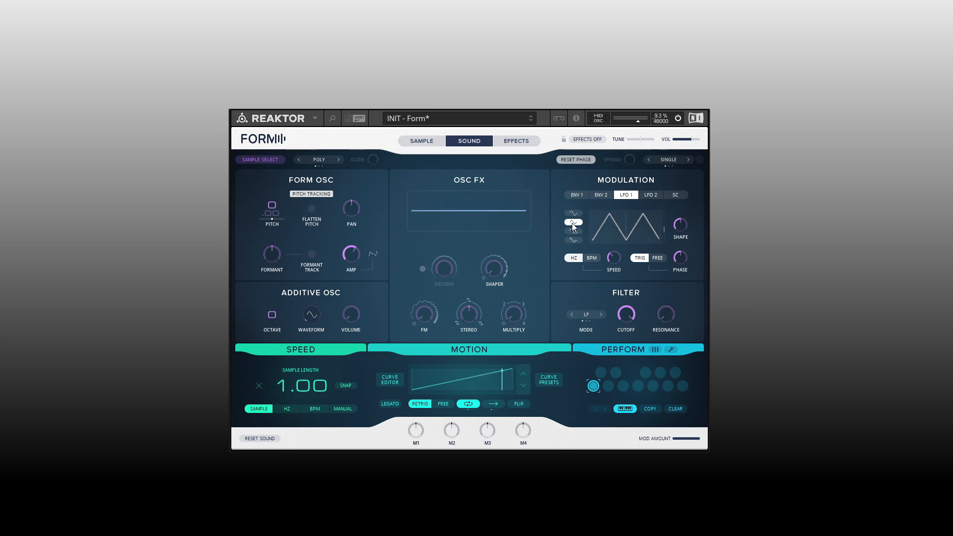
pyautogui.click(572, 231)
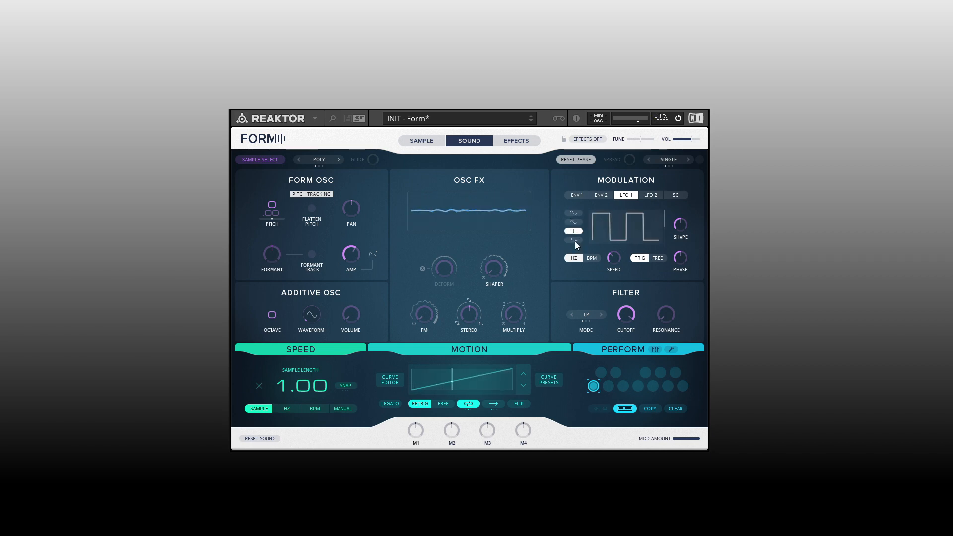
pyautogui.click(574, 240)
# Demonstrate LFO 1's speed in Hz and BPM modes, returning to Hz with the sine waveform.
pyautogui.click(574, 260)
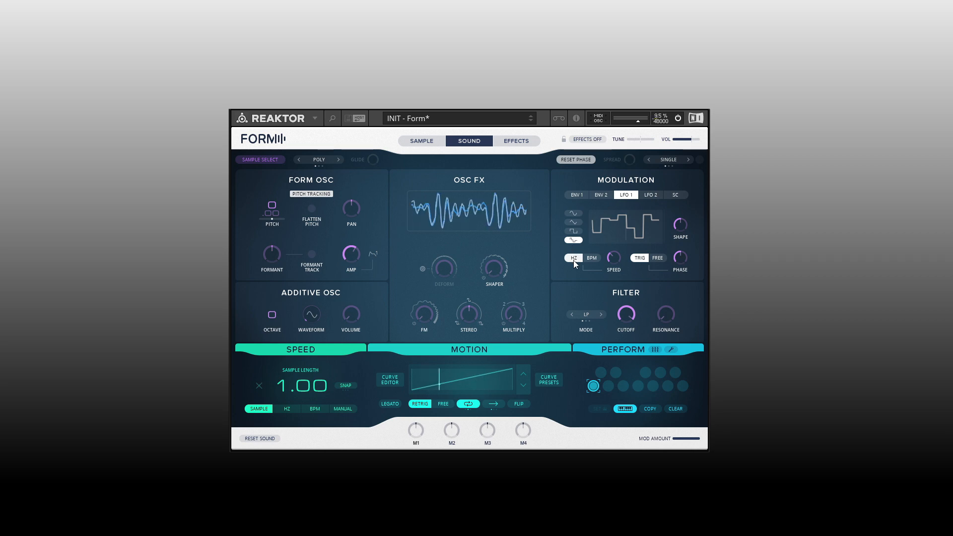
pyautogui.click(573, 259)
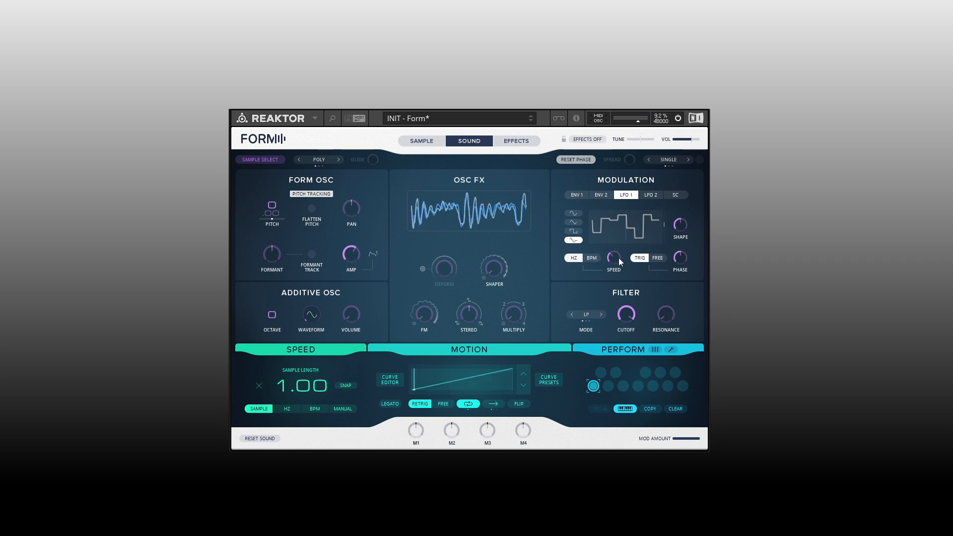
pyautogui.moveTo(613, 257); pyautogui.dragTo(612, 229)
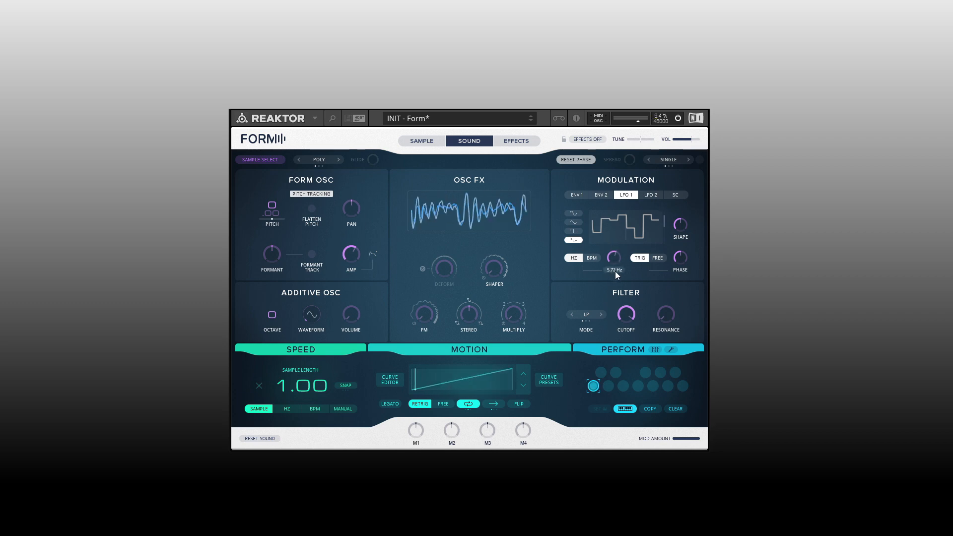
pyautogui.moveTo(615, 271); pyautogui.dragTo(615, 214)
pyautogui.click(595, 258)
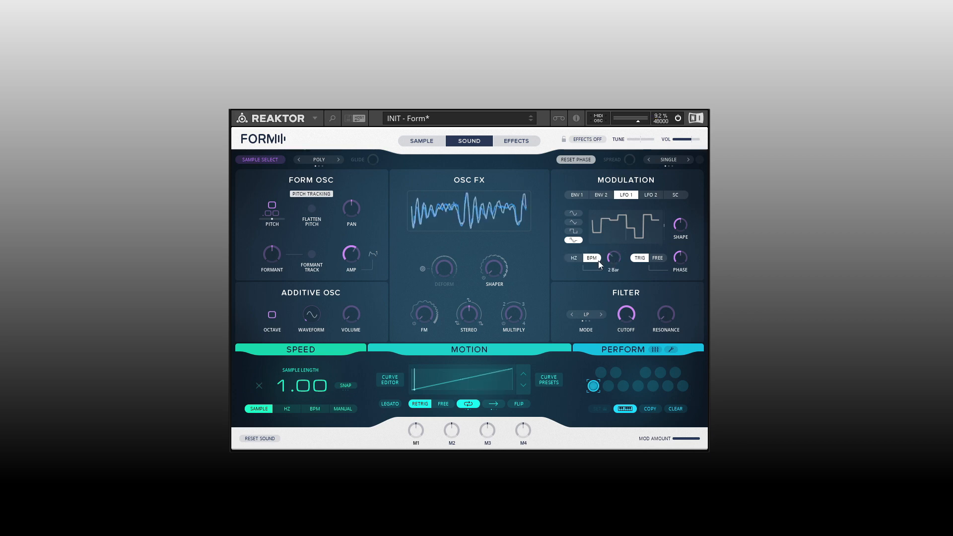
pyautogui.moveTo(614, 258)
pyautogui.mouseDown()
pyautogui.moveTo(611, 171)
pyautogui.moveTo(612, 249)
pyautogui.mouseUp()
pyautogui.click(572, 258)
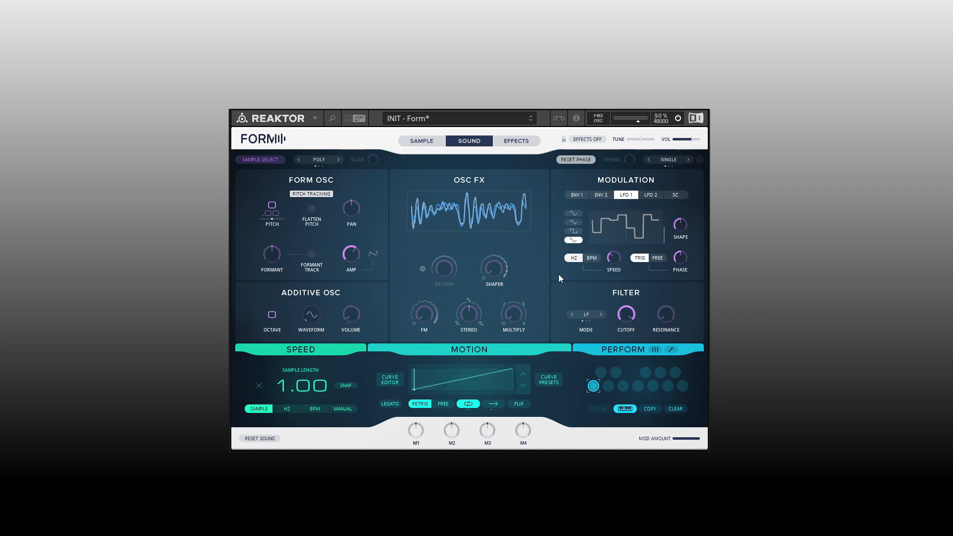
pyautogui.click(574, 213)
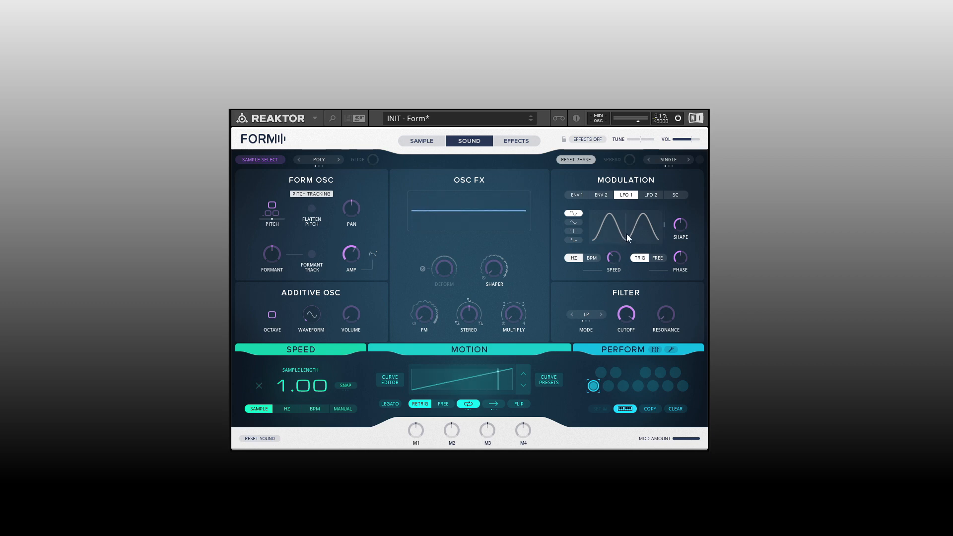
# Assign LFO 1 to the first modulation slot of FM in the oscillator effects.
pyautogui.click(423, 334)
pyautogui.click(403, 282)
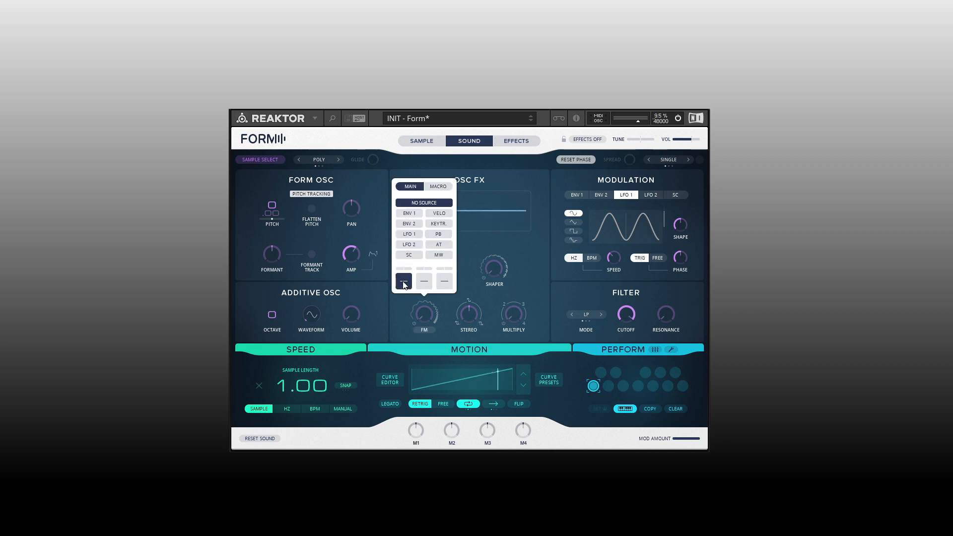
pyautogui.click(409, 235)
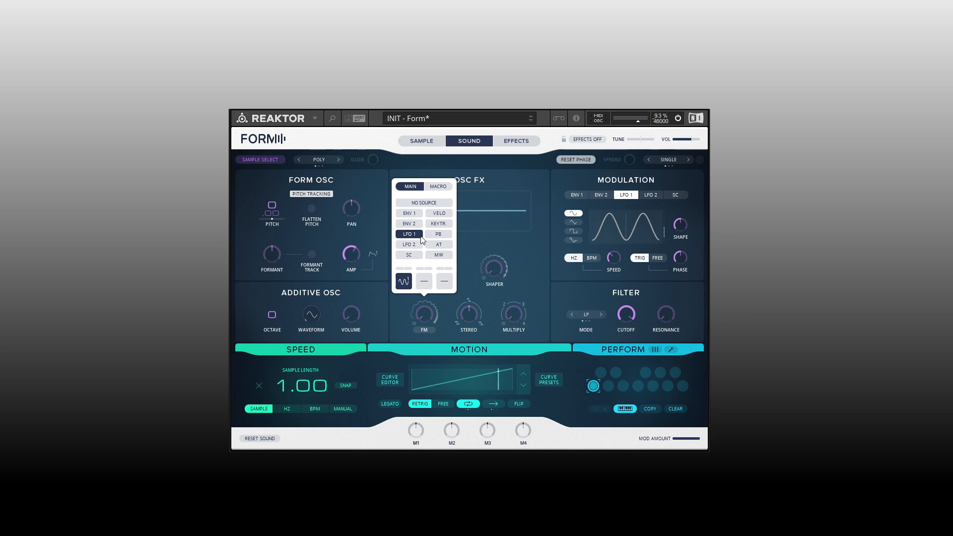
pyautogui.click(397, 329)
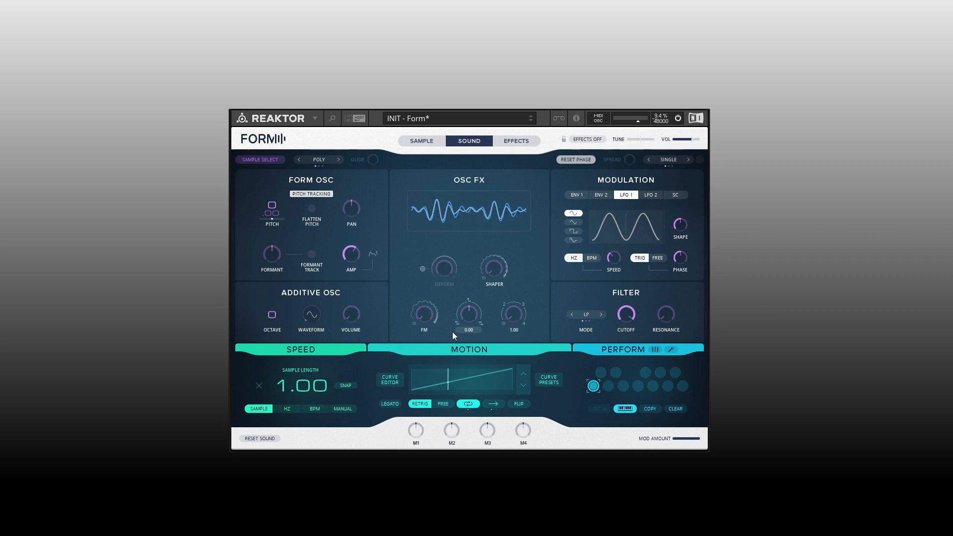
# Increase the LFO 1 modulation amount on FM and raise the base FM value.
pyautogui.click(424, 331)
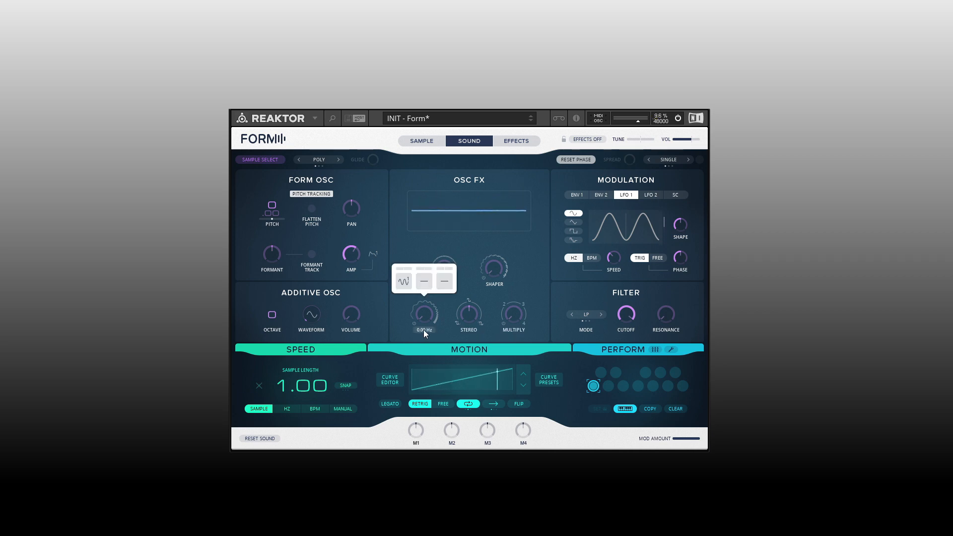
pyautogui.click(404, 282)
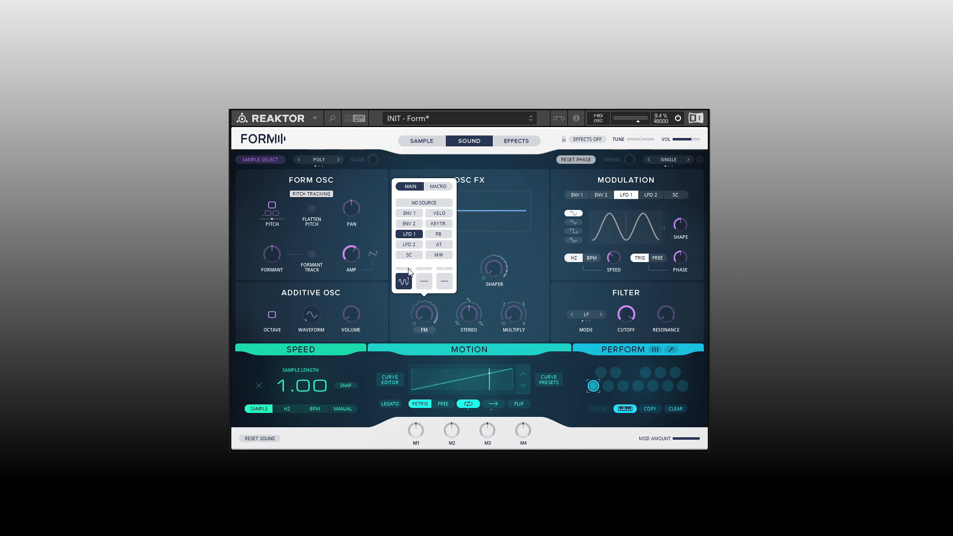
pyautogui.moveTo(405, 269); pyautogui.dragTo(407, 247)
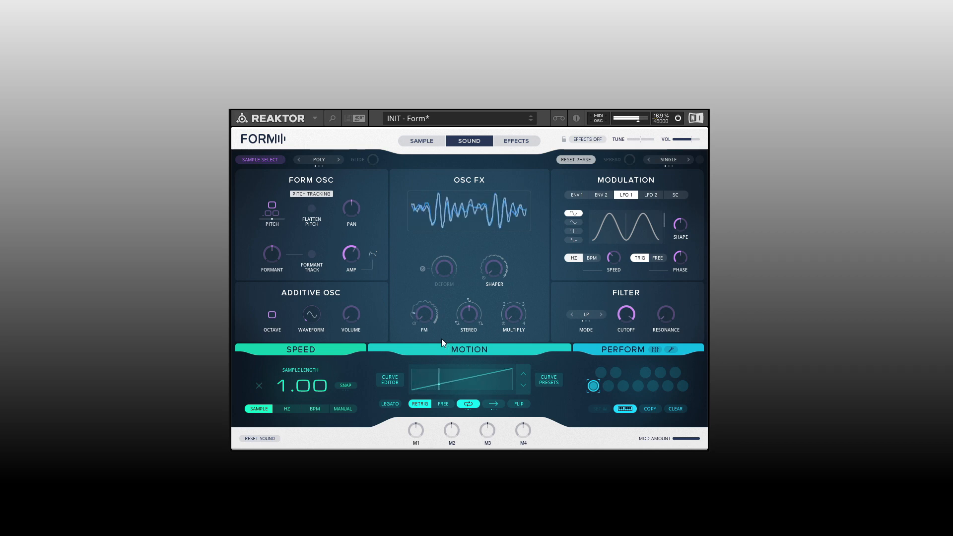
pyautogui.moveTo(423, 301)
pyautogui.moveTo(427, 332); pyautogui.dragTo(425, 313)
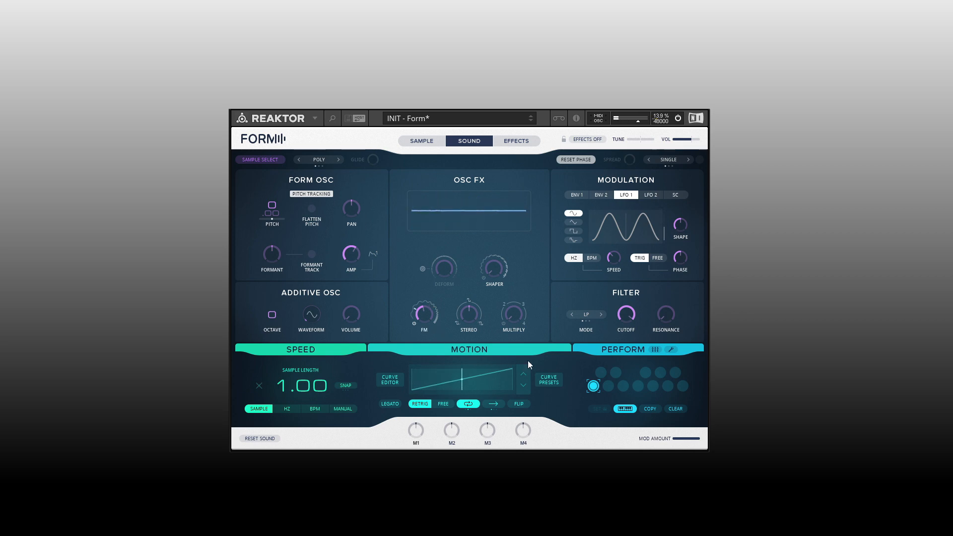
# Lower LFO 1's speed, select its triangle waveform and set it to Free running mode.
pyautogui.moveTo(611, 255)
pyautogui.mouseDown()
pyautogui.moveTo(617, 229)
pyautogui.moveTo(614, 272)
pyautogui.mouseUp()
pyautogui.click(574, 221)
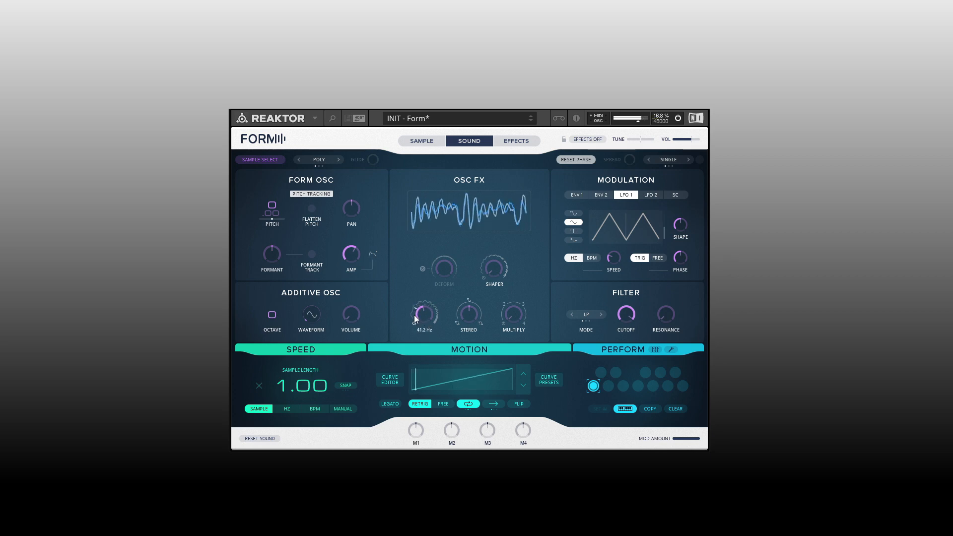
pyautogui.click(658, 258)
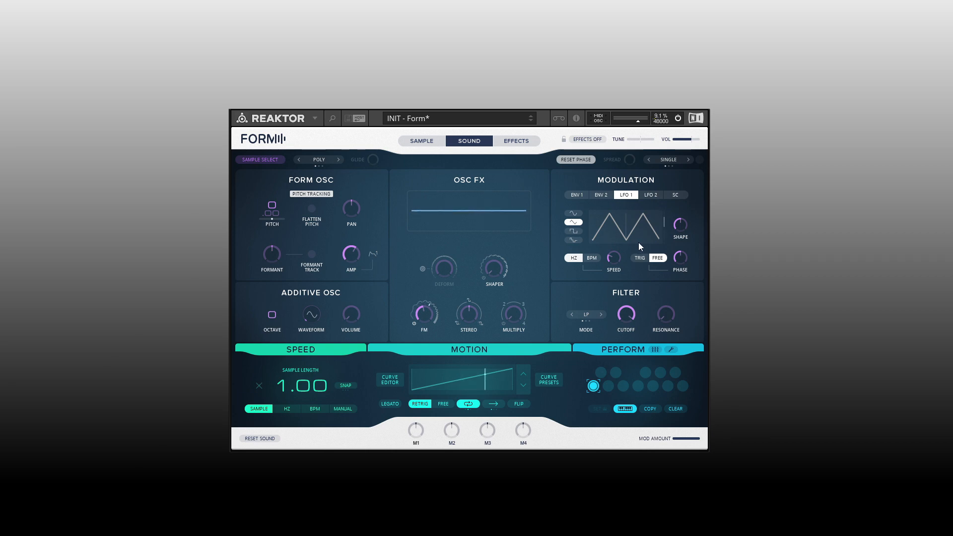
# Look through the LFO 2 and SC modulation sources and return to ENV 1.
pyautogui.click(647, 197)
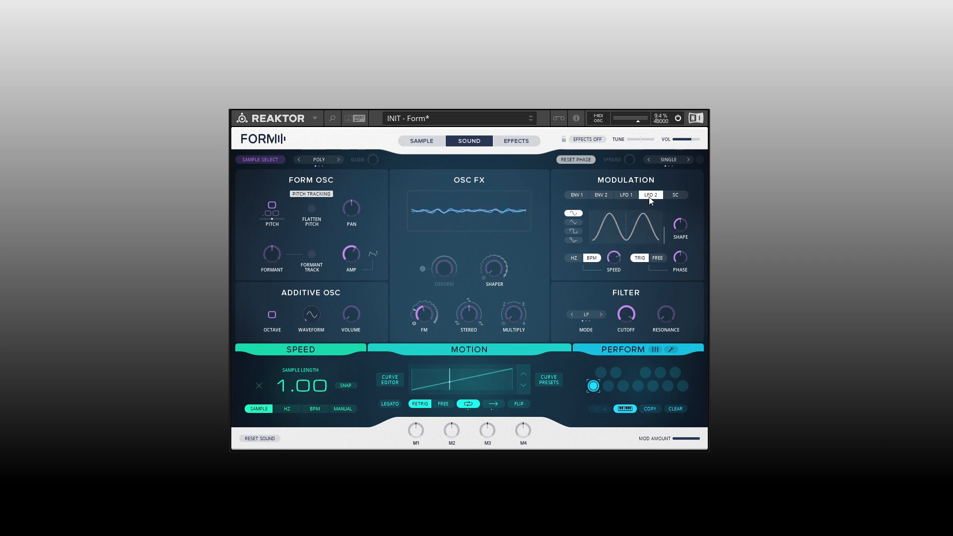
pyautogui.click(679, 194)
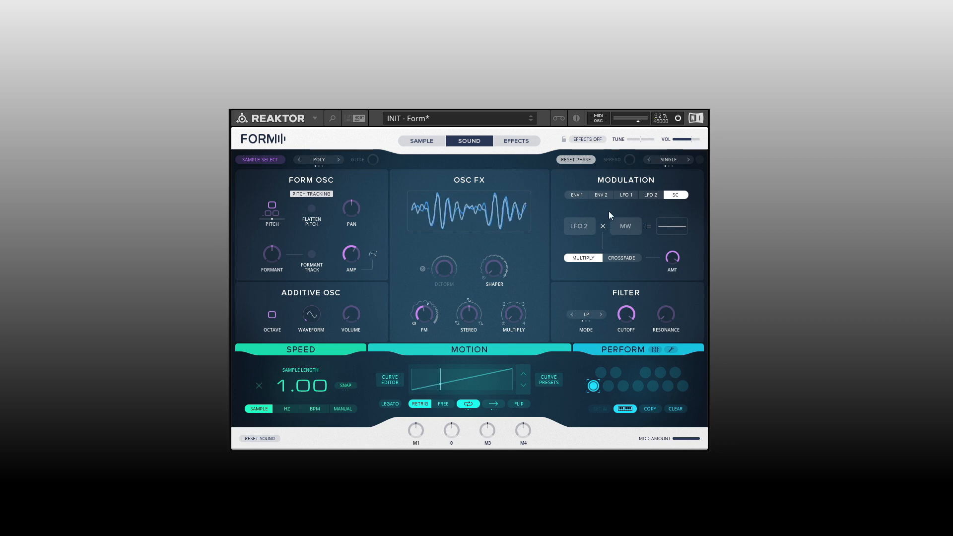
pyautogui.click(575, 194)
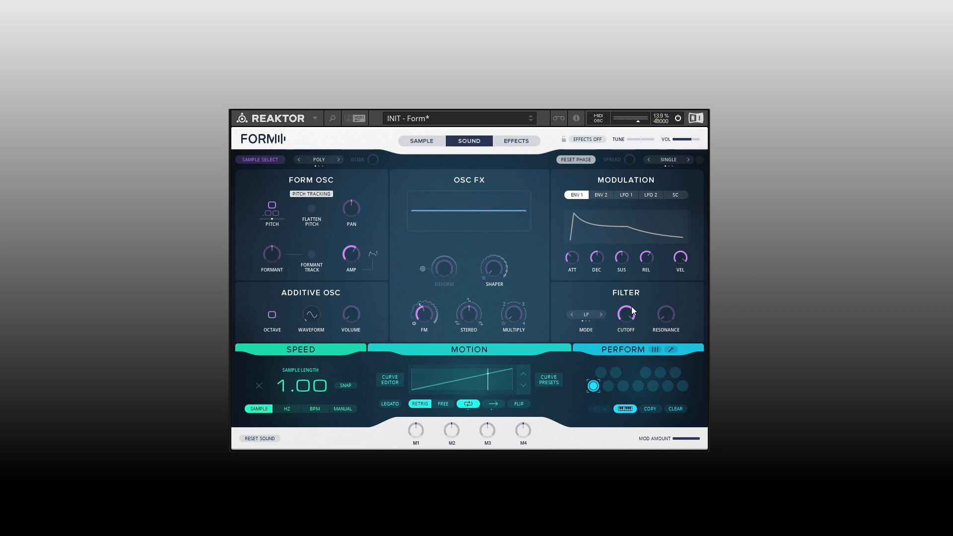
# Set the filter mode to Notch.
pyautogui.click(602, 314)
pyautogui.click(602, 314)
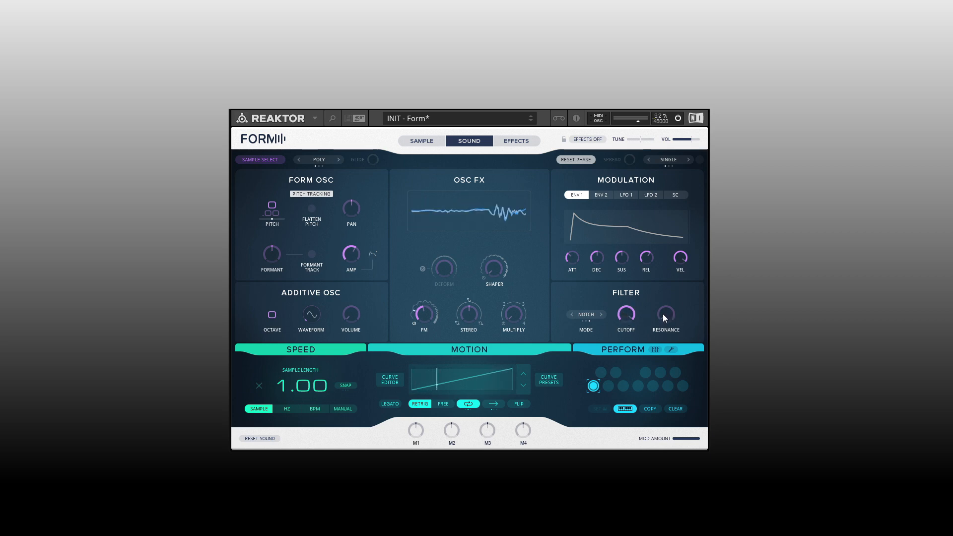
# Enable Frequency Shaping among the effects, raise Band 1's level to 1.00 and move its center lower.
pyautogui.click(516, 141)
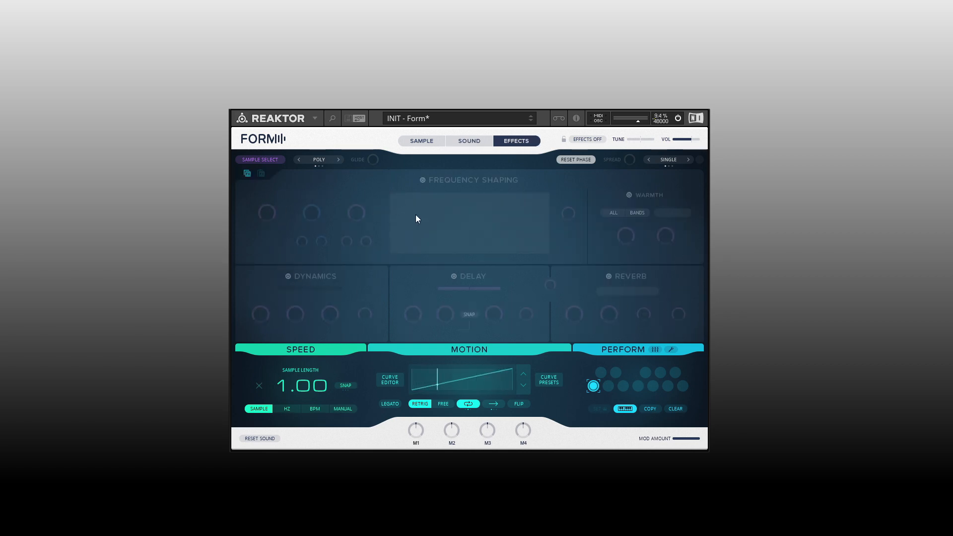
pyautogui.click(423, 181)
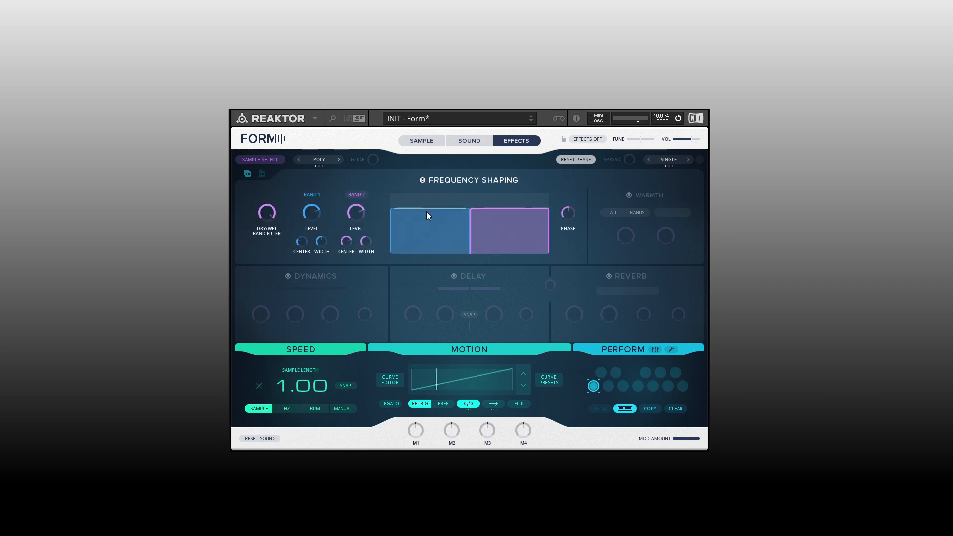
pyautogui.moveTo(427, 209)
pyautogui.mouseDown()
pyautogui.moveTo(427, 198)
pyautogui.moveTo(427, 223)
pyautogui.moveTo(432, 198)
pyautogui.moveTo(427, 242)
pyautogui.moveTo(428, 205)
pyautogui.mouseUp()
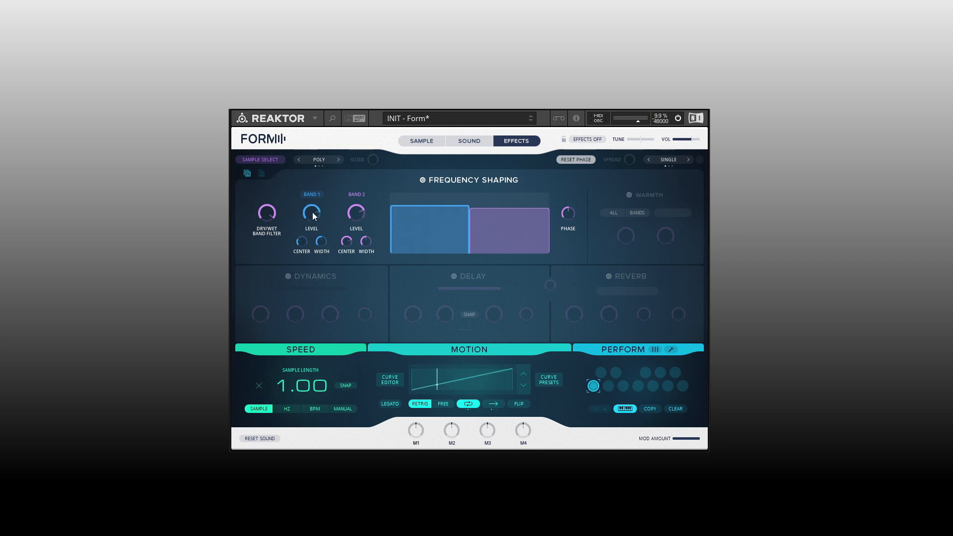
pyautogui.moveTo(311, 212); pyautogui.dragTo(351, 216)
pyautogui.moveTo(303, 245); pyautogui.dragTo(320, 274)
pyautogui.moveTo(452, 218); pyautogui.dragTo(399, 226)
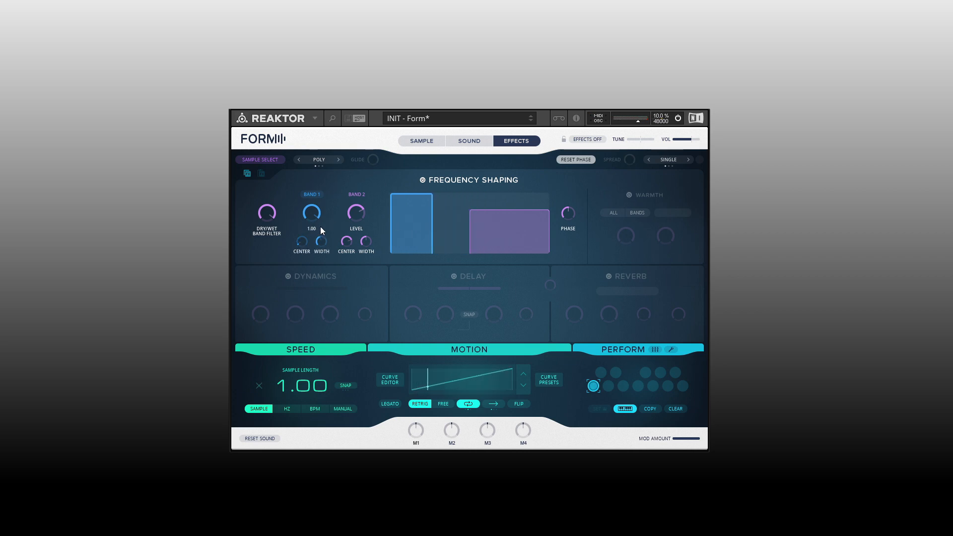
# Assign LFO 1 to Band 1's center in Frequency Shaping and raise its modulation amount.
pyautogui.click(300, 251)
pyautogui.click(282, 280)
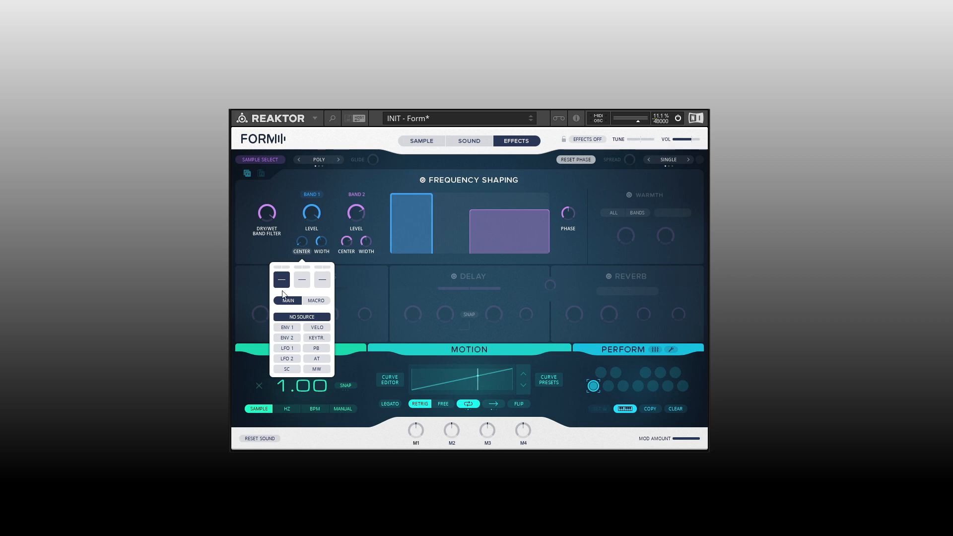
pyautogui.click(285, 349)
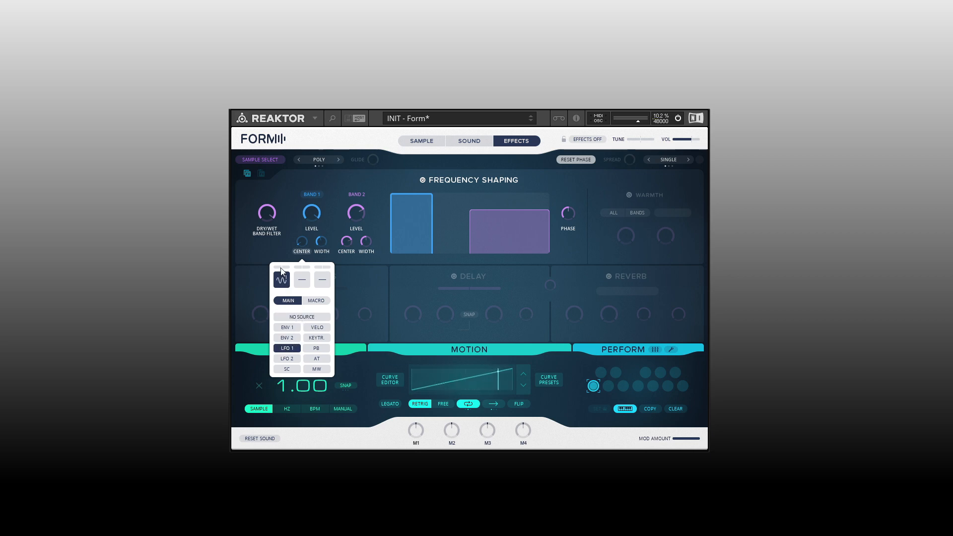
pyautogui.moveTo(282, 267); pyautogui.dragTo(283, 253)
pyautogui.click(303, 251)
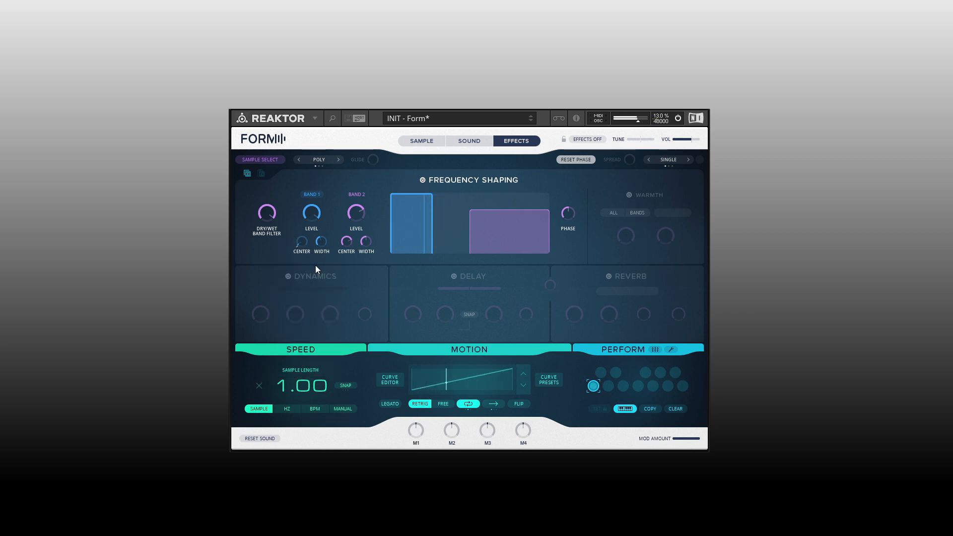
pyautogui.moveTo(302, 253)
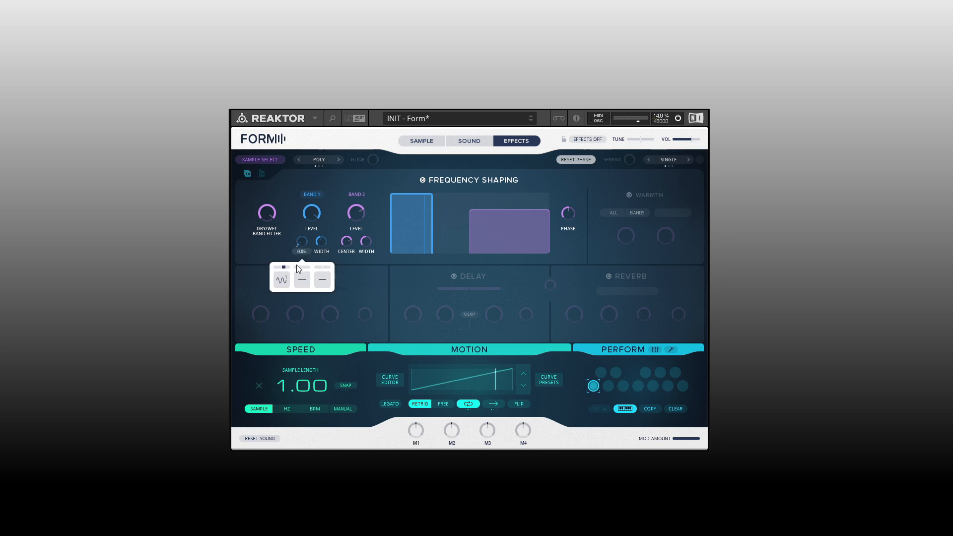
pyautogui.moveTo(283, 267); pyautogui.dragTo(283, 258)
# Return to the sound settings and raise LFO 1's speed to 2.61 Hz.
pyautogui.click(469, 141)
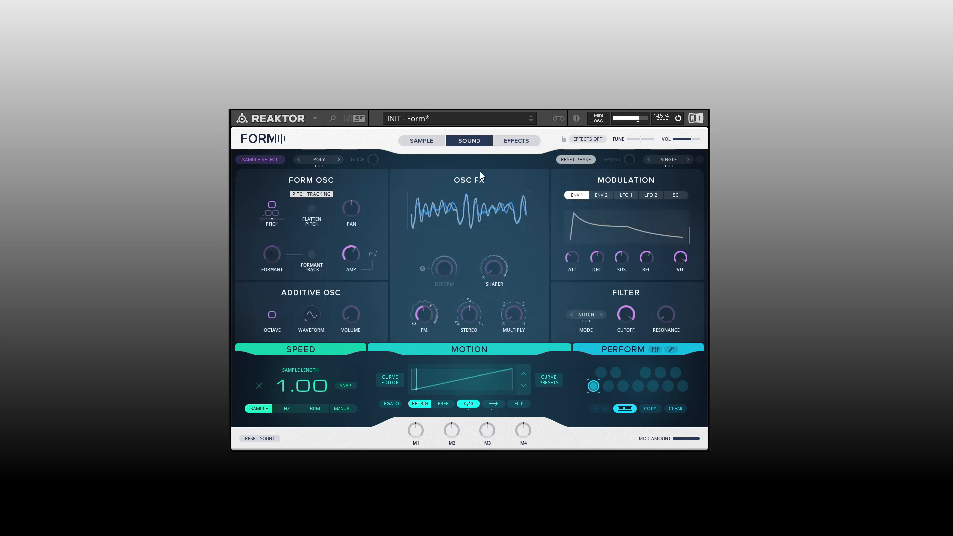
pyautogui.click(625, 194)
pyautogui.moveTo(616, 253); pyautogui.dragTo(615, 236)
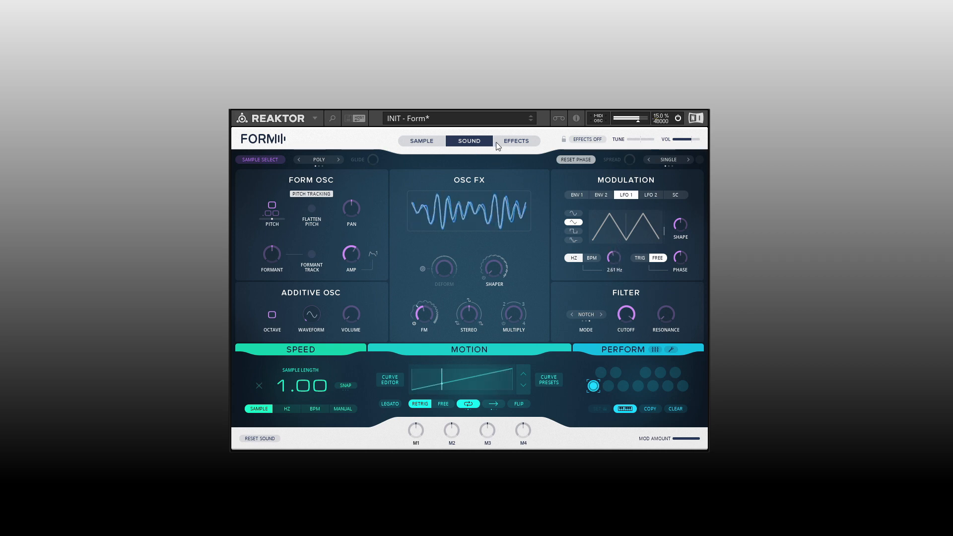
# Return to the effects, raise Band 1's center to 0.36 in Frequency Shaping and remove its LFO 1 modulation source.
pyautogui.click(516, 141)
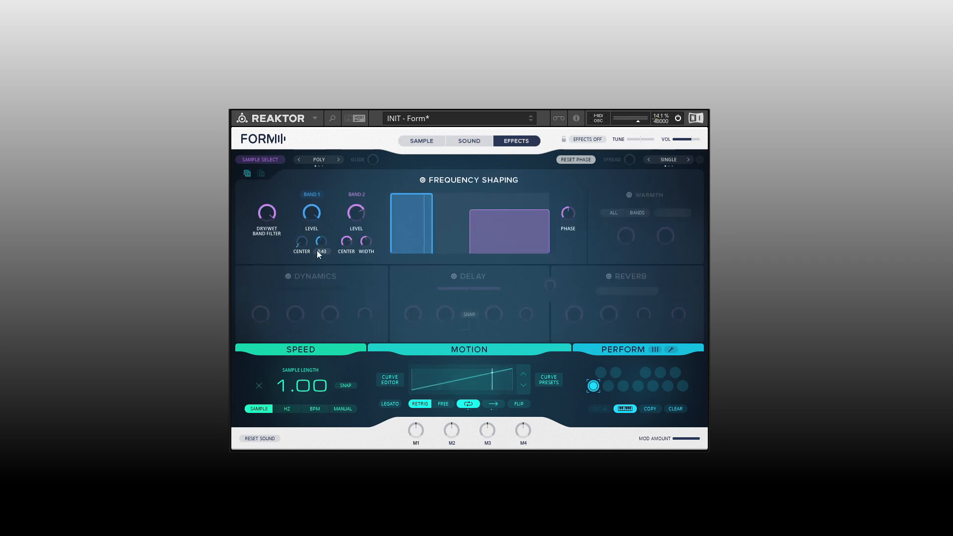
pyautogui.moveTo(302, 242); pyautogui.dragTo(304, 202)
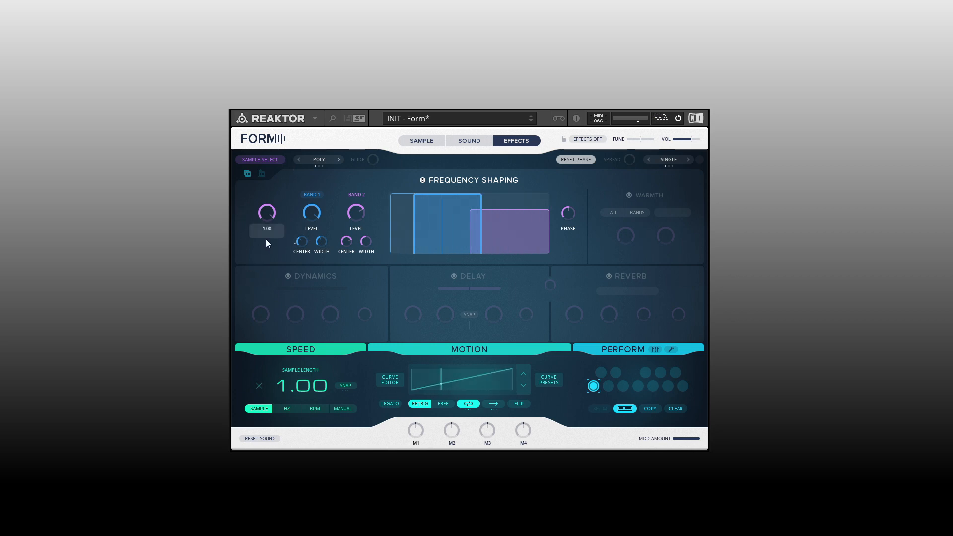
pyautogui.moveTo(303, 248)
pyautogui.click(280, 282)
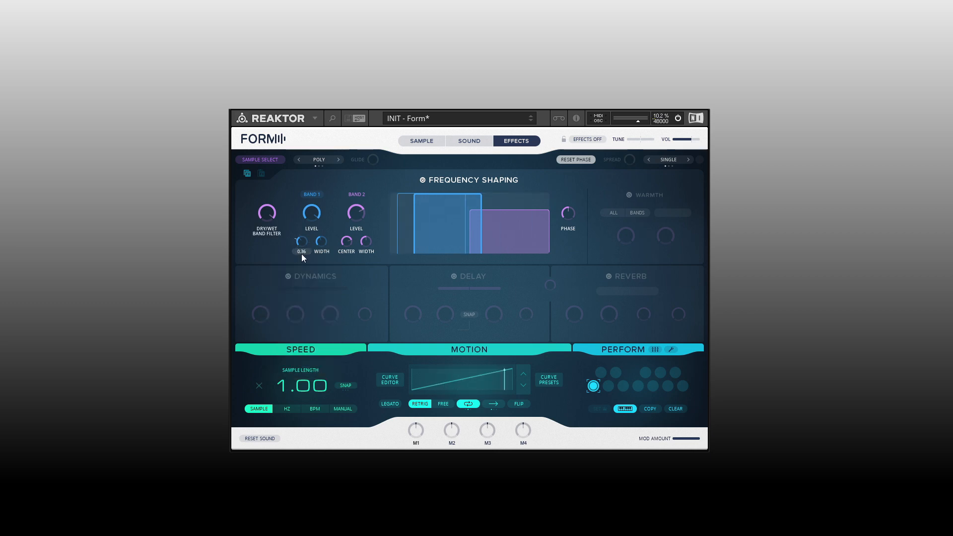
pyautogui.moveTo(301, 243)
pyautogui.click(281, 281)
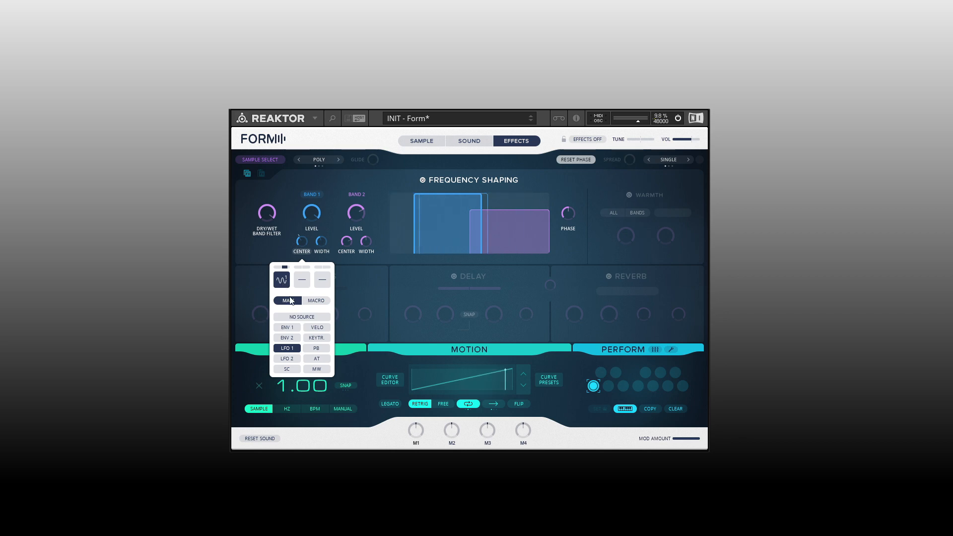
pyautogui.click(306, 317)
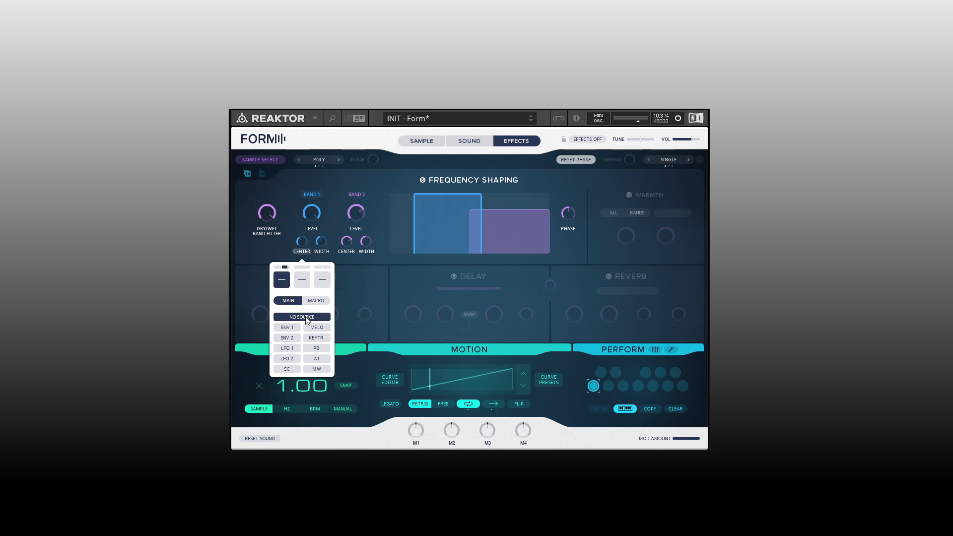
pyautogui.click(279, 243)
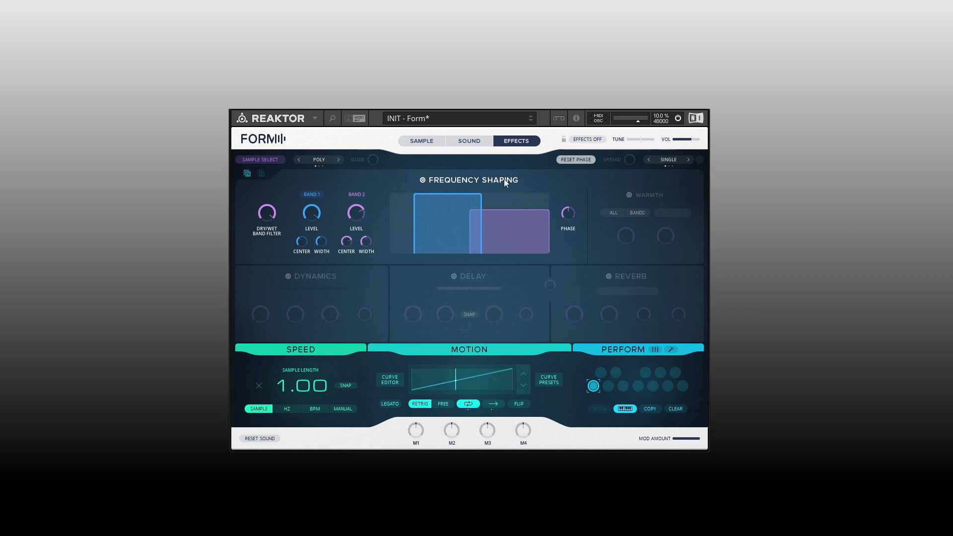
# Enable Warmth and try out its Drive and Charge amounts.
pyautogui.click(629, 195)
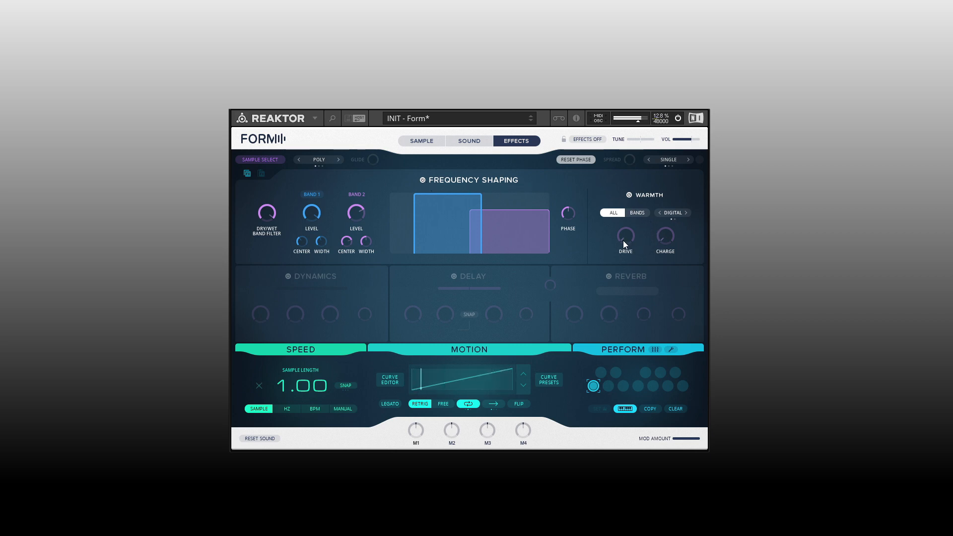
pyautogui.moveTo(624, 241); pyautogui.dragTo(623, 196)
pyautogui.moveTo(661, 242); pyautogui.dragTo(665, 212)
pyautogui.moveTo(668, 176); pyautogui.dragTo(648, 229)
# Try Warmth's All and Bands modes and its next type after Digital, and turn Frequency Shaping off.
pyautogui.click(610, 213)
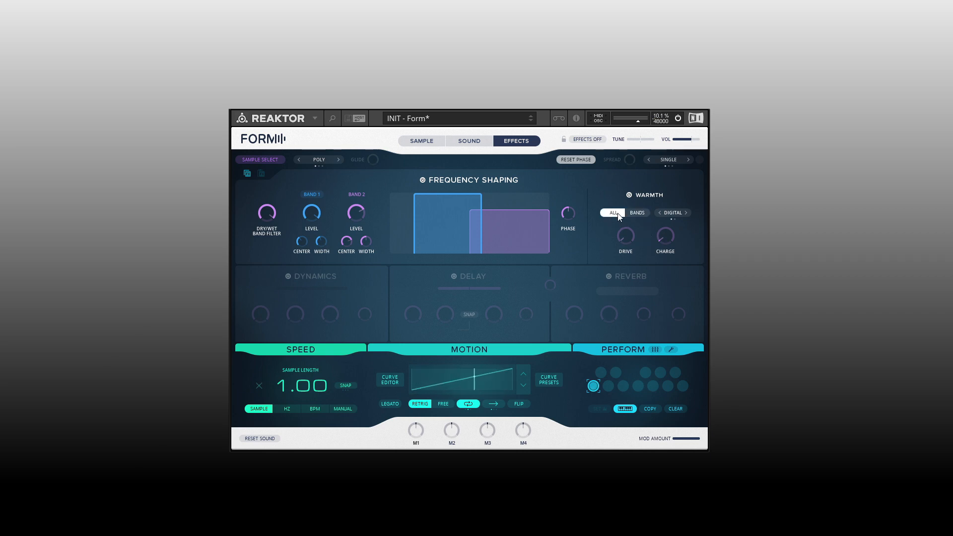
pyautogui.click(643, 216)
pyautogui.click(687, 213)
pyautogui.click(423, 179)
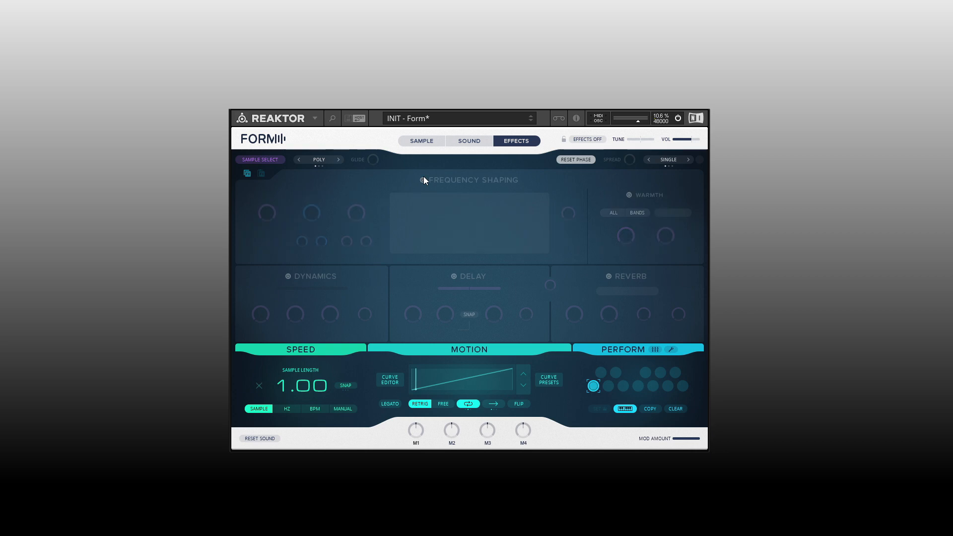
# Turn Dynamics on, try its control next to Release and turn the effect off again.
pyautogui.click(288, 276)
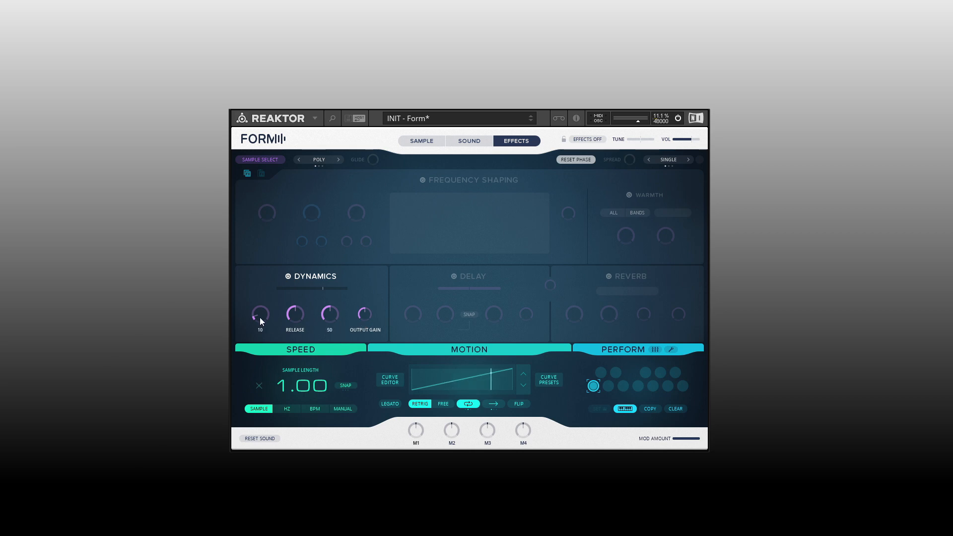
pyautogui.moveTo(260, 316)
pyautogui.mouseDown()
pyautogui.moveTo(257, 297)
pyautogui.moveTo(256, 313)
pyautogui.mouseUp()
pyautogui.moveTo(362, 332)
pyautogui.click(288, 276)
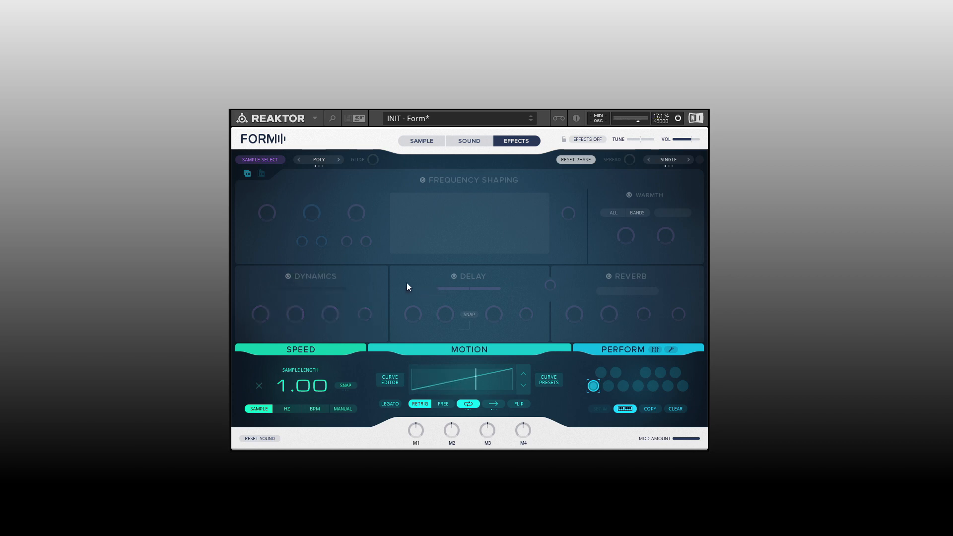
# Turn on Delay, raise its level to 0.77 and increase its feedback.
pyautogui.click(454, 276)
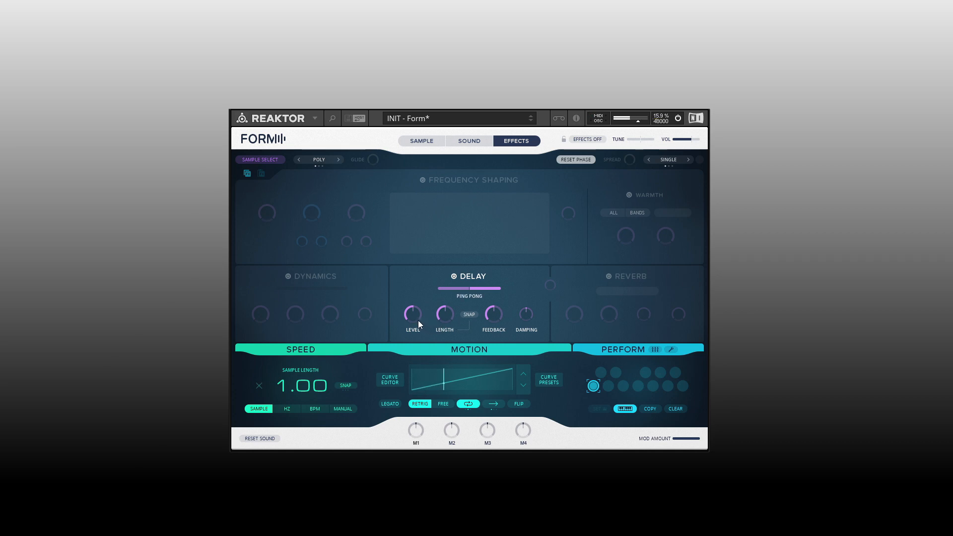
pyautogui.moveTo(417, 320); pyautogui.dragTo(447, 287)
pyautogui.moveTo(492, 317)
pyautogui.mouseDown()
pyautogui.moveTo(499, 285)
pyautogui.moveTo(493, 304)
pyautogui.mouseUp()
pyautogui.moveTo(496, 312); pyautogui.dragTo(496, 329)
# Try lower Ping Pong amounts on Delay, restore the full amount and turn Delay off.
pyautogui.moveTo(469, 289); pyautogui.dragTo(466, 341)
pyautogui.moveTo(470, 288); pyautogui.dragTo(471, 308)
pyautogui.moveTo(471, 285)
pyautogui.moveTo(471, 284); pyautogui.dragTo(474, 214)
pyautogui.click(454, 276)
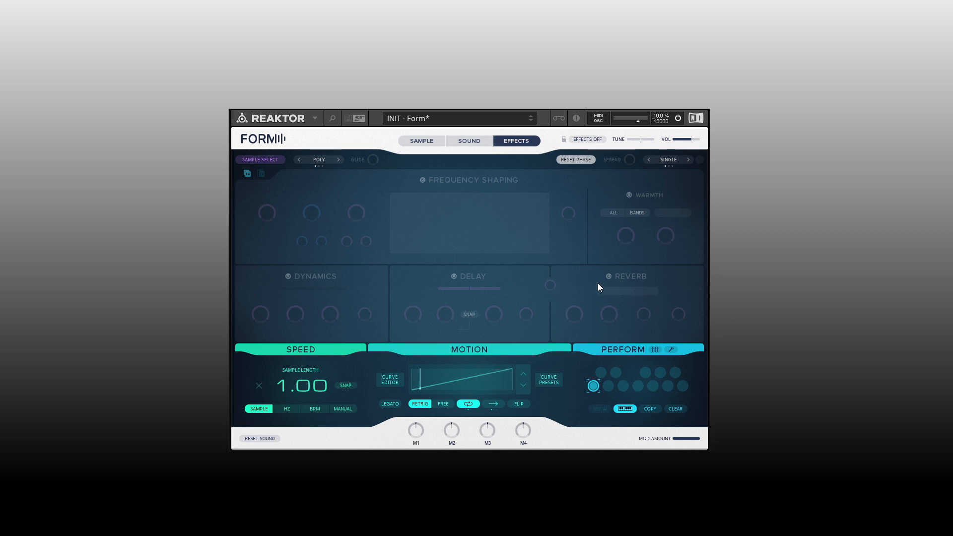
# Turn on Reverb, adjust its size to 11.2 and set its type to Unreal.
pyautogui.click(609, 276)
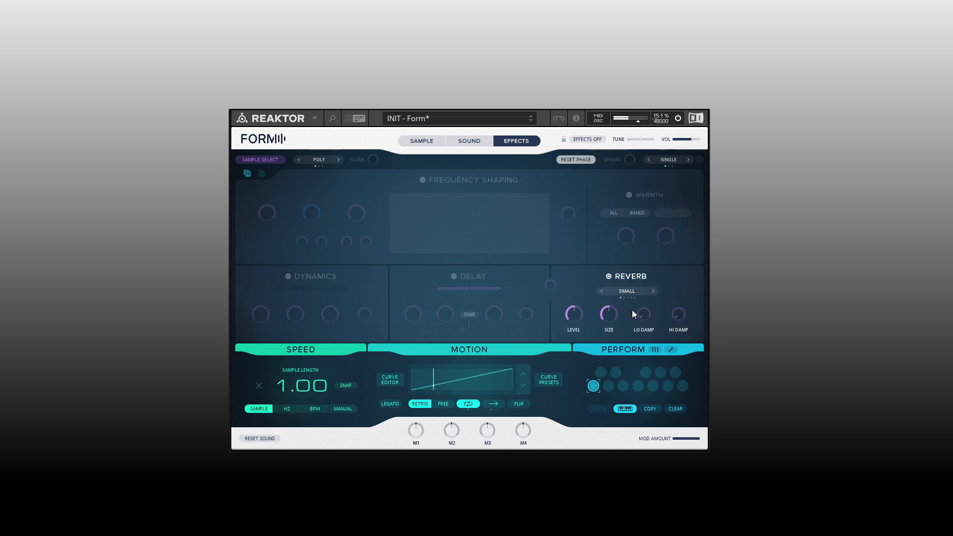
pyautogui.moveTo(608, 317); pyautogui.dragTo(608, 310)
pyautogui.click(653, 291)
pyautogui.click(653, 292)
pyautogui.click(654, 291)
pyautogui.moveTo(609, 314)
pyautogui.mouseDown()
pyautogui.moveTo(609, 290)
pyautogui.moveTo(619, 311)
pyautogui.mouseUp()
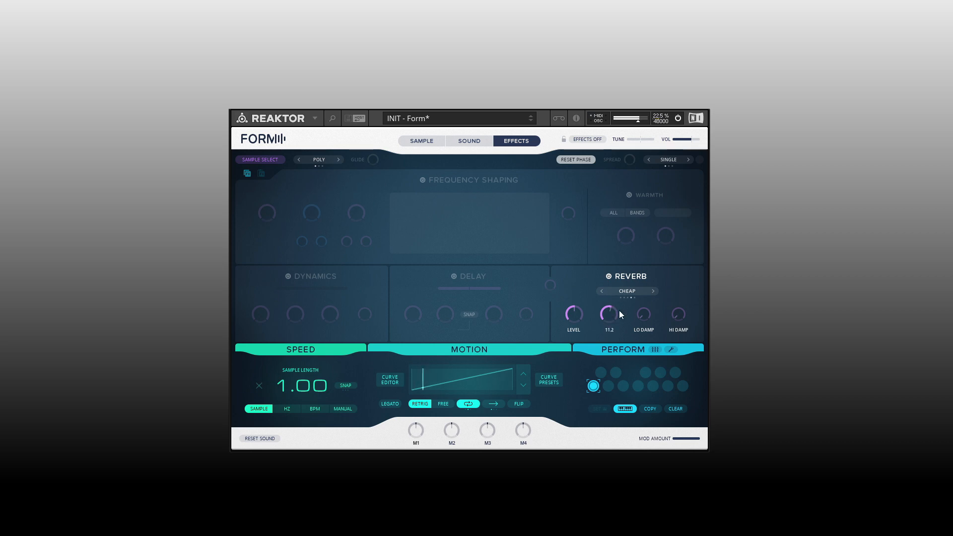
pyautogui.click(653, 291)
# Try Reverb's Lo Damp and return it to minimum, raise Hi Damp, and turn Reverb off.
pyautogui.moveTo(642, 313)
pyautogui.moveTo(645, 297); pyautogui.dragTo(648, 243)
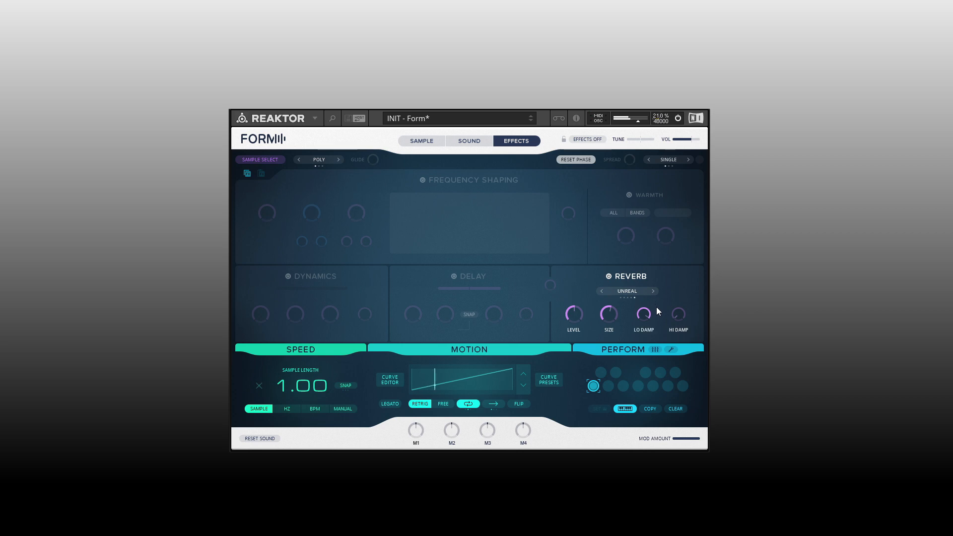
pyautogui.moveTo(643, 314); pyautogui.dragTo(643, 427)
pyautogui.moveTo(681, 320); pyautogui.dragTo(678, 212)
pyautogui.moveTo(676, 302); pyautogui.dragTo(681, 339)
pyautogui.click(609, 276)
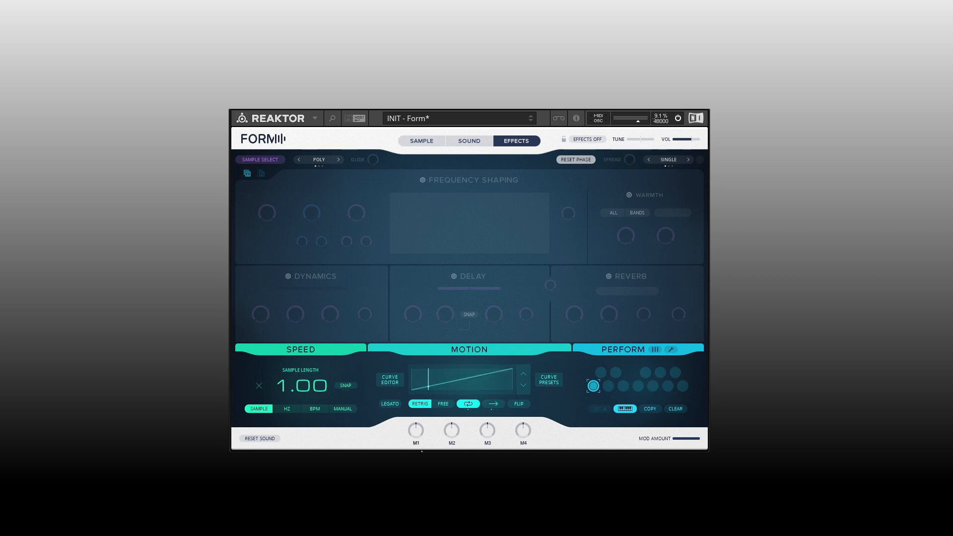
# Turn Delay and Reverb on and assign macro M1 to Delay's level with a positive modulation amount.
pyautogui.click(453, 276)
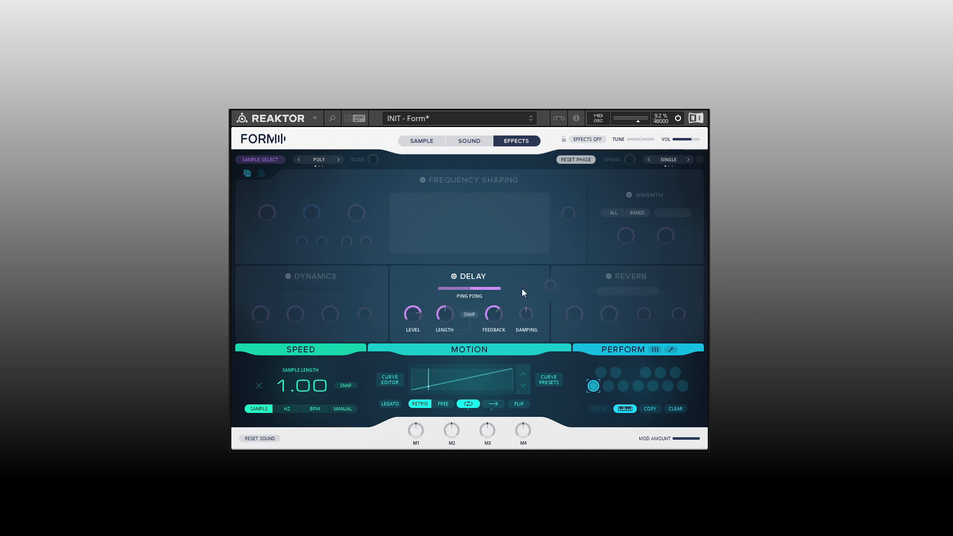
pyautogui.click(609, 277)
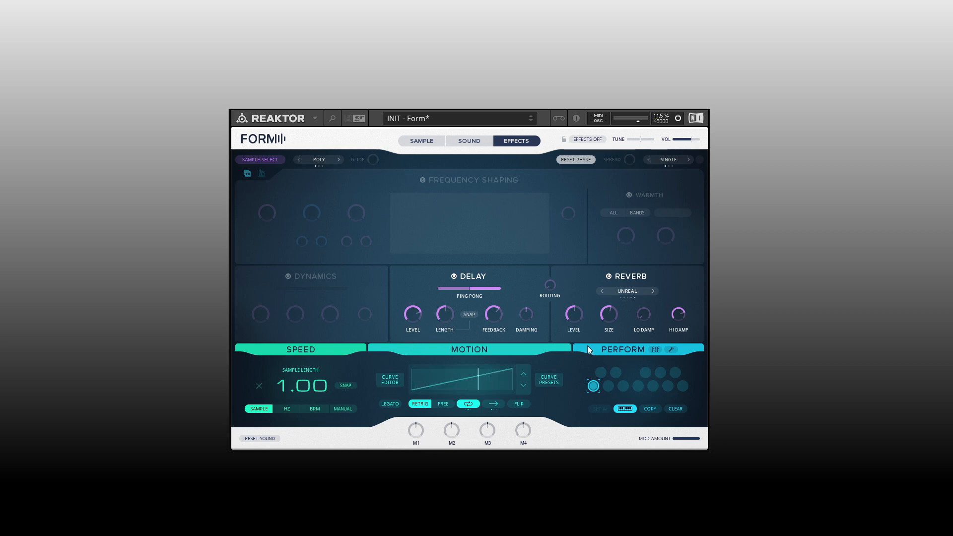
pyautogui.click(410, 330)
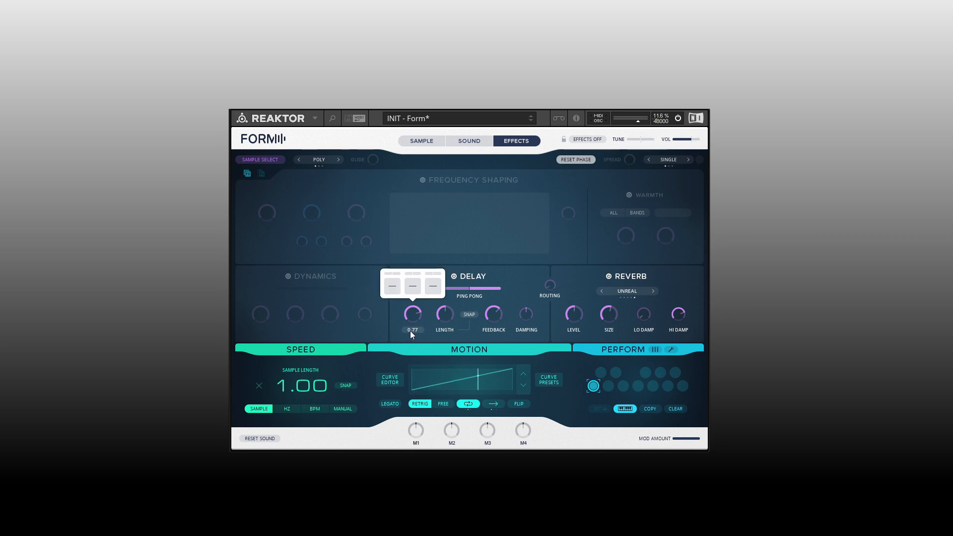
pyautogui.click(394, 287)
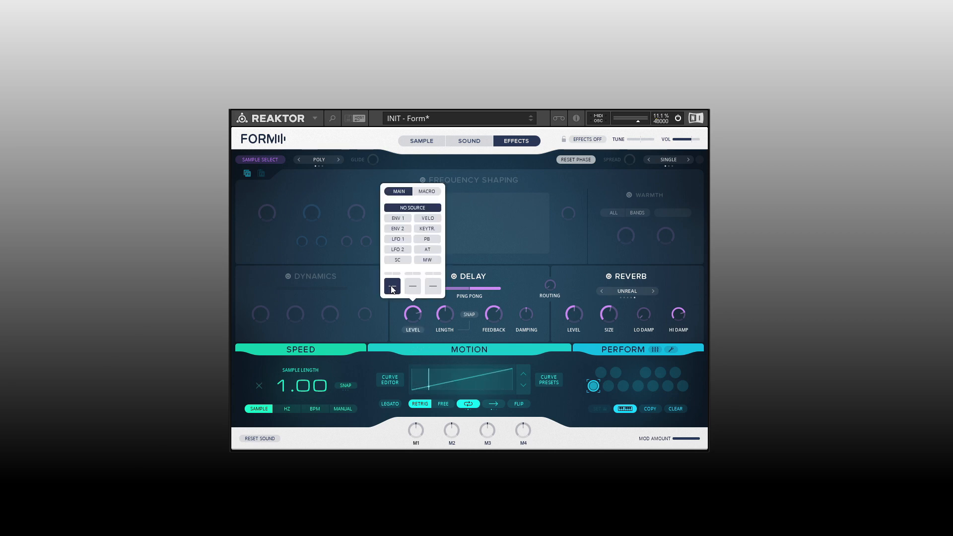
pyautogui.click(432, 193)
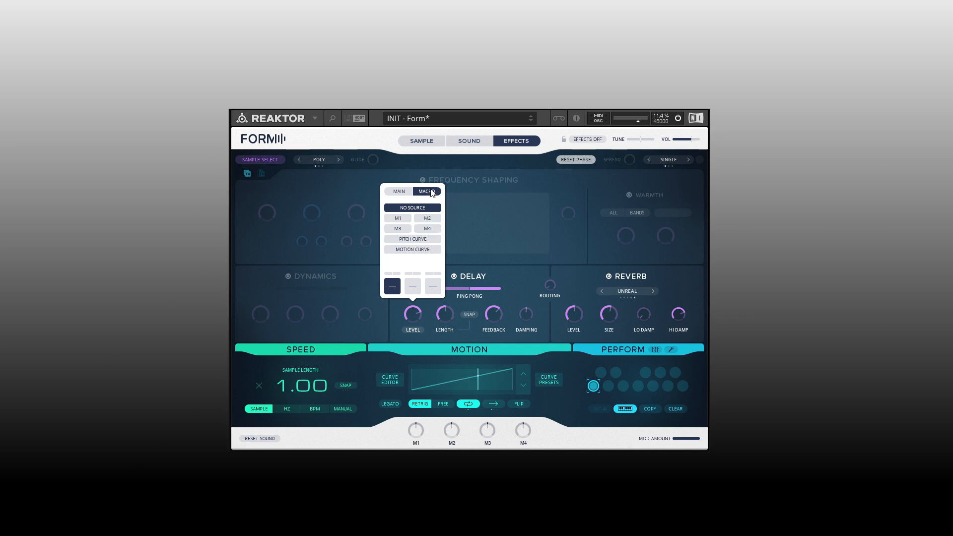
pyautogui.click(397, 218)
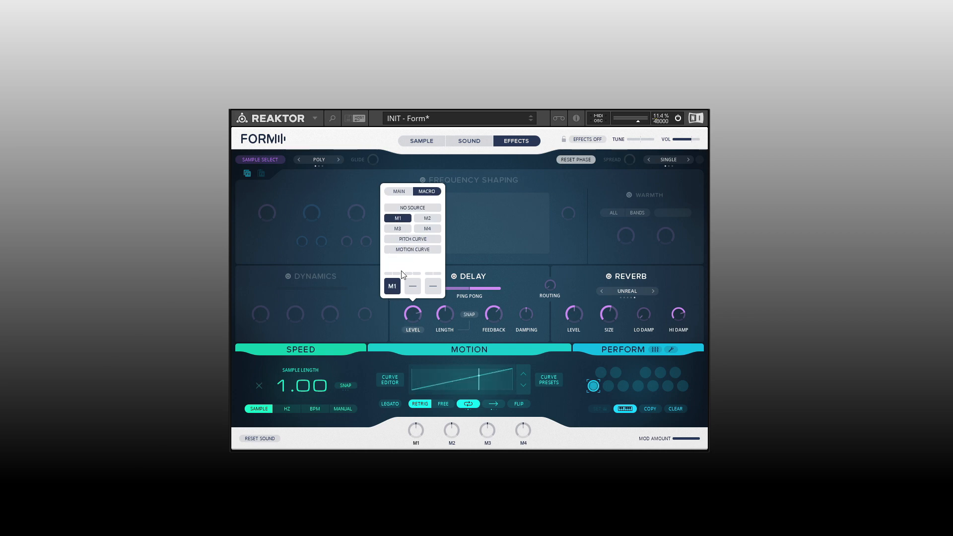
pyautogui.moveTo(394, 266); pyautogui.dragTo(394, 246)
pyautogui.click(417, 330)
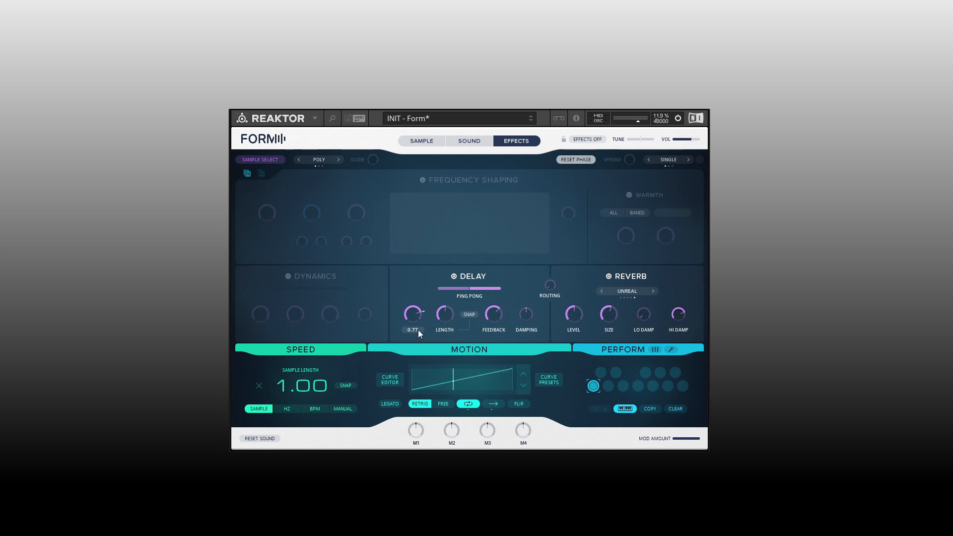
# Assign macro M1 to Reverb's level and raise its modulation amount.
pyautogui.click(575, 330)
pyautogui.click(554, 287)
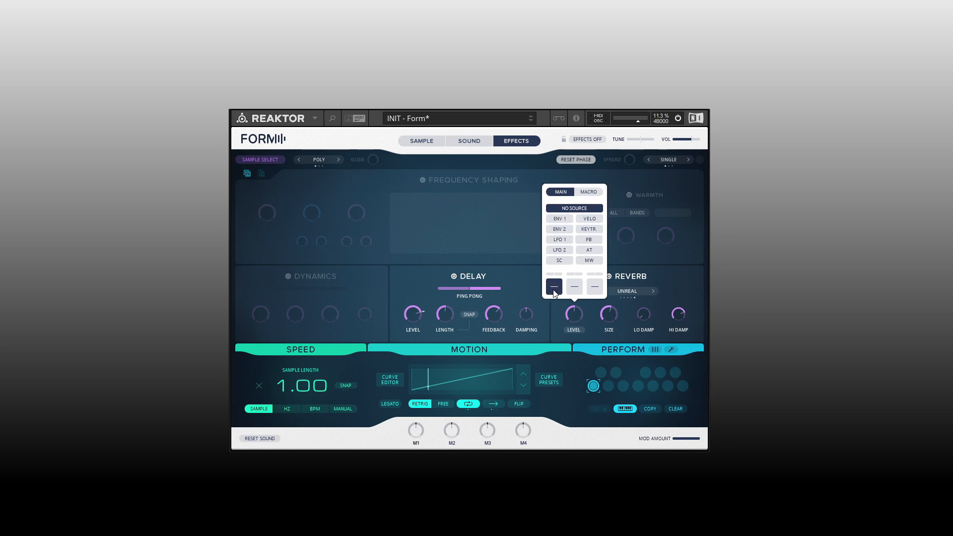
pyautogui.click(589, 191)
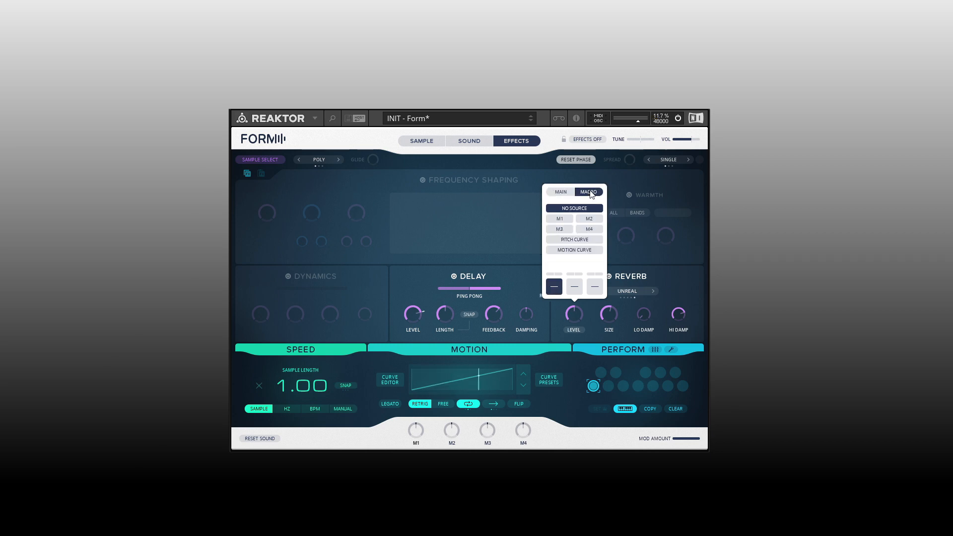
pyautogui.click(562, 220)
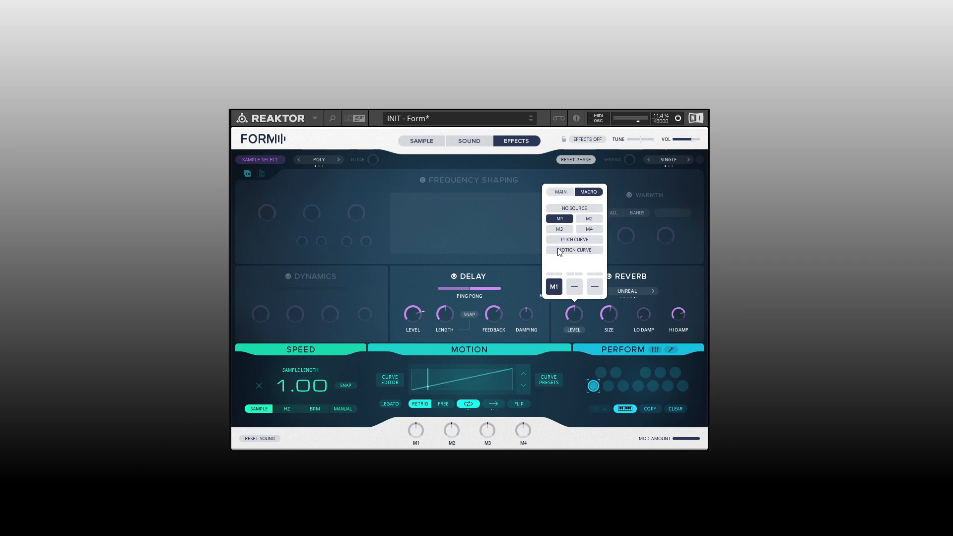
pyautogui.moveTo(556, 277); pyautogui.dragTo(556, 240)
pyautogui.click(406, 281)
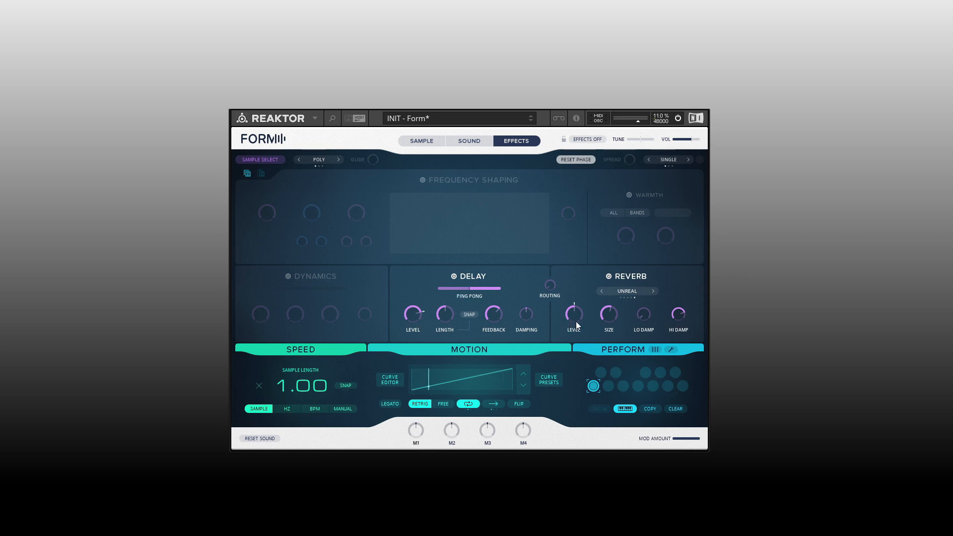
# Turn the M1 macro down and up to sweep the Delay and Reverb levels together.
pyautogui.moveTo(419, 438); pyautogui.dragTo(421, 465)
pyautogui.moveTo(418, 431); pyautogui.dragTo(422, 397)
pyautogui.moveTo(420, 430)
pyautogui.mouseDown()
pyautogui.moveTo(420, 449)
pyautogui.moveTo(423, 418)
pyautogui.mouseUp()
# Change the M1 macro's label to FX and turn the macro down.
pyautogui.click(412, 443)
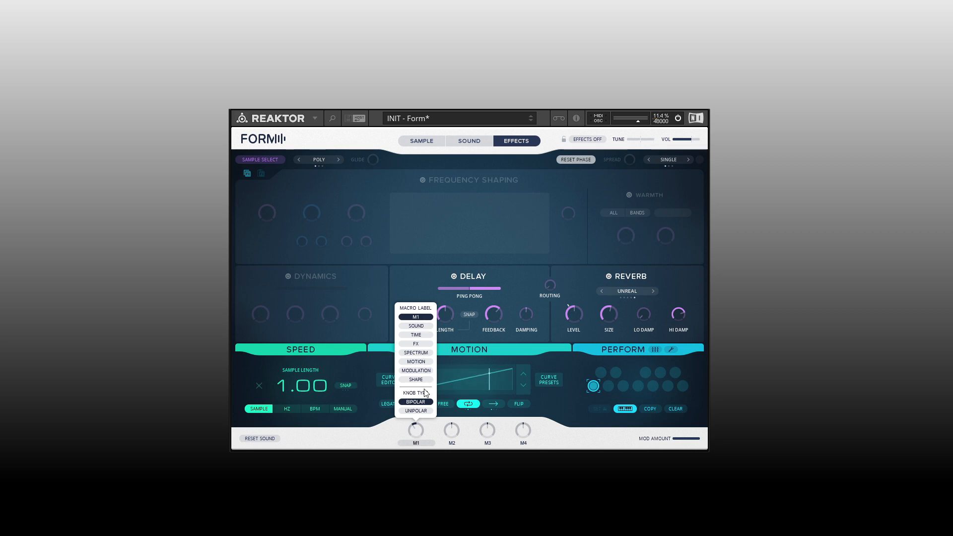
pyautogui.click(421, 343)
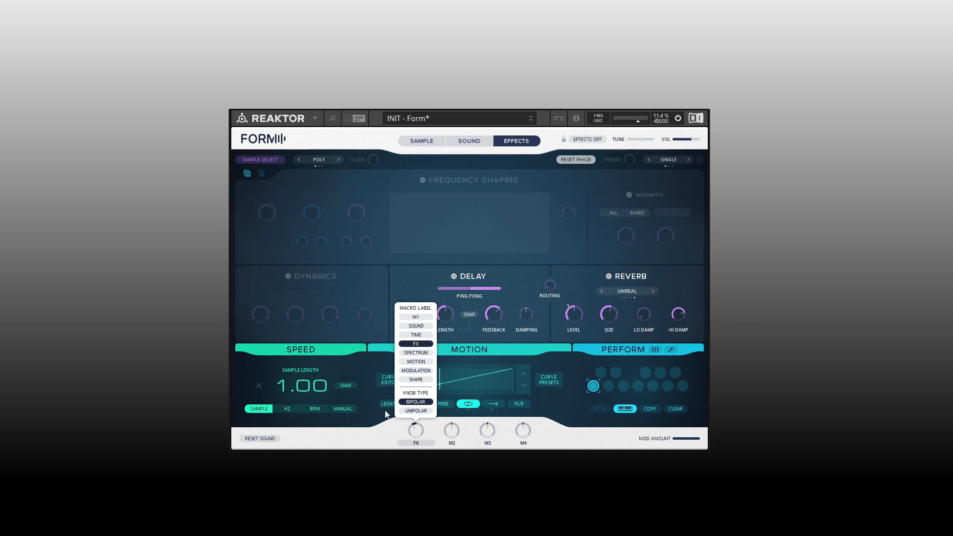
pyautogui.click(376, 437)
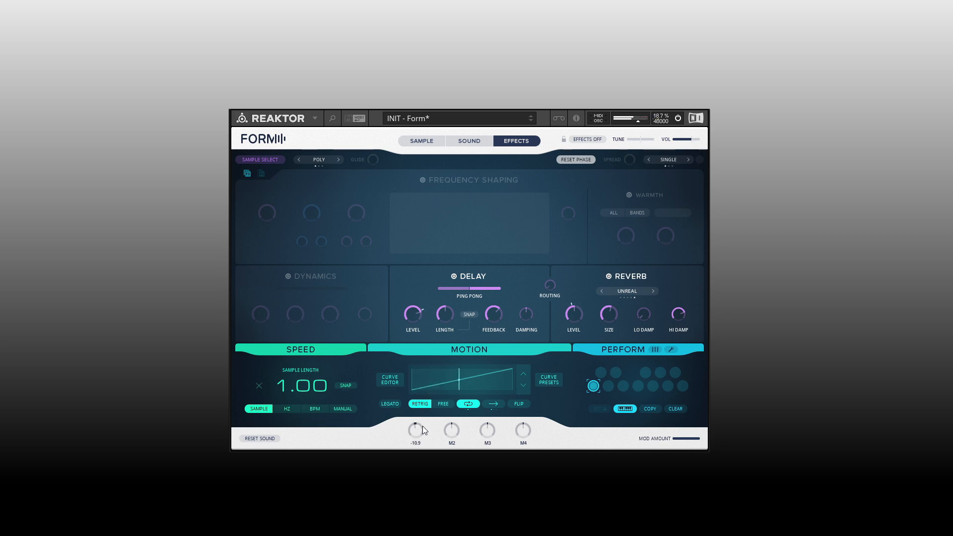
pyautogui.moveTo(422, 426); pyautogui.dragTo(421, 437)
# Return to the sound settings, lower the overall Mod Amount to zero and restore it to full.
pyautogui.click(465, 143)
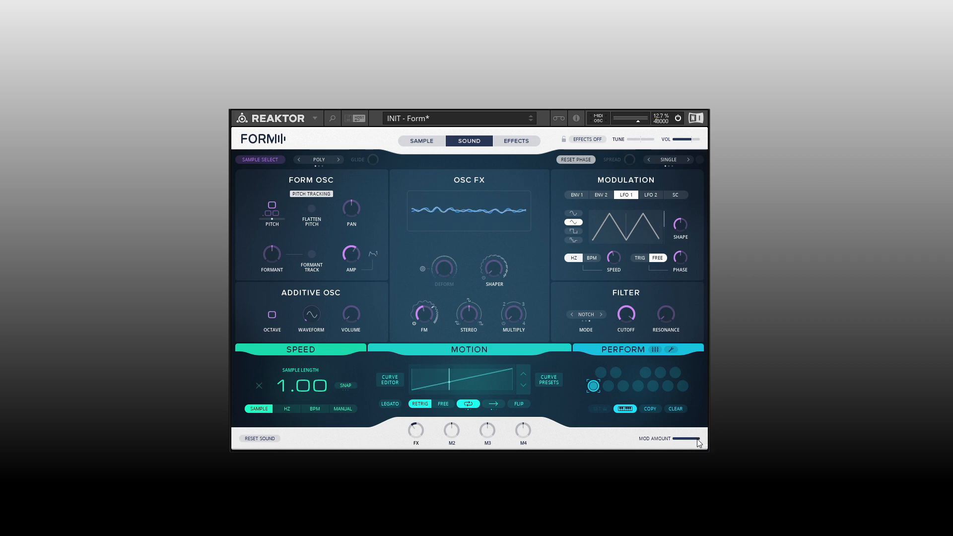
pyautogui.moveTo(697, 439); pyautogui.dragTo(596, 444)
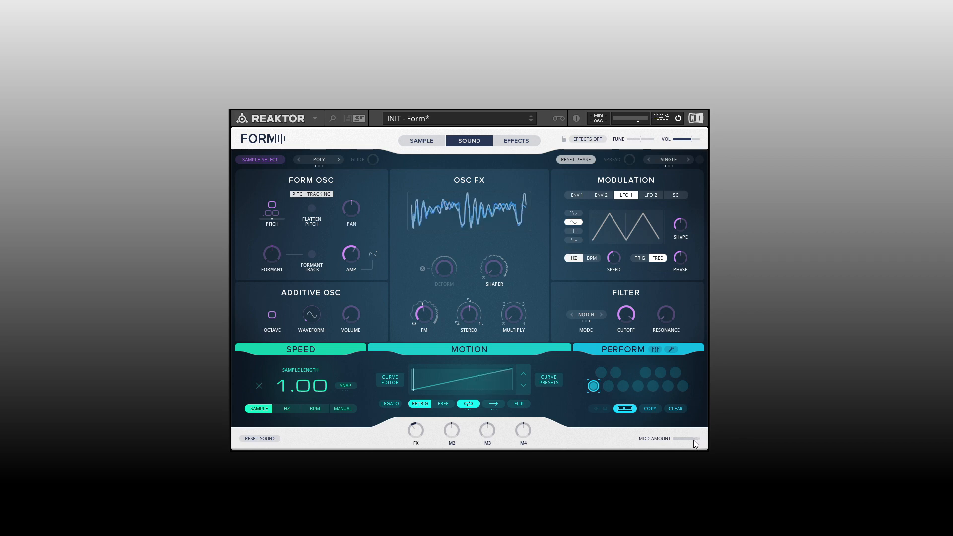
pyautogui.moveTo(675, 439); pyautogui.dragTo(717, 439)
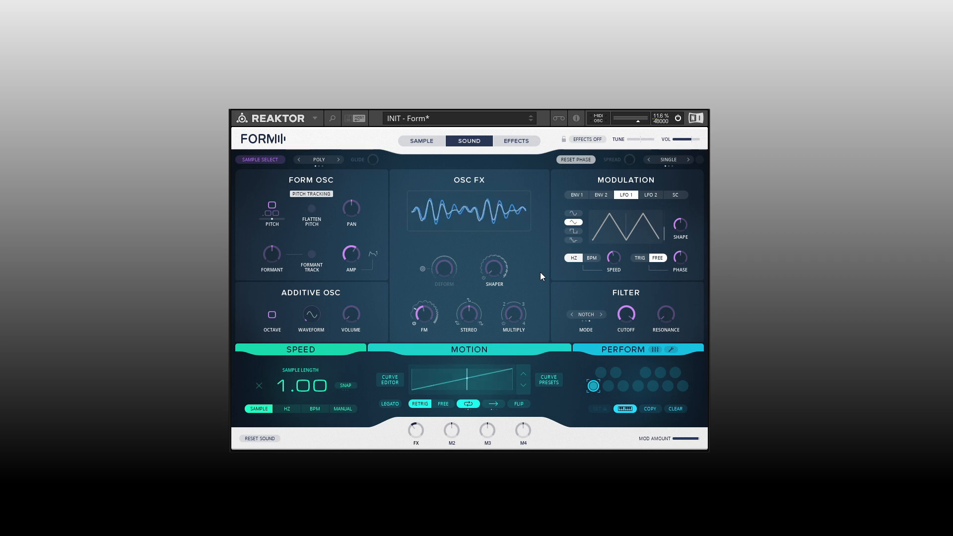
# Browse the pages of motion curve presets and open the curve editor for the current linear curve.
pyautogui.click(549, 384)
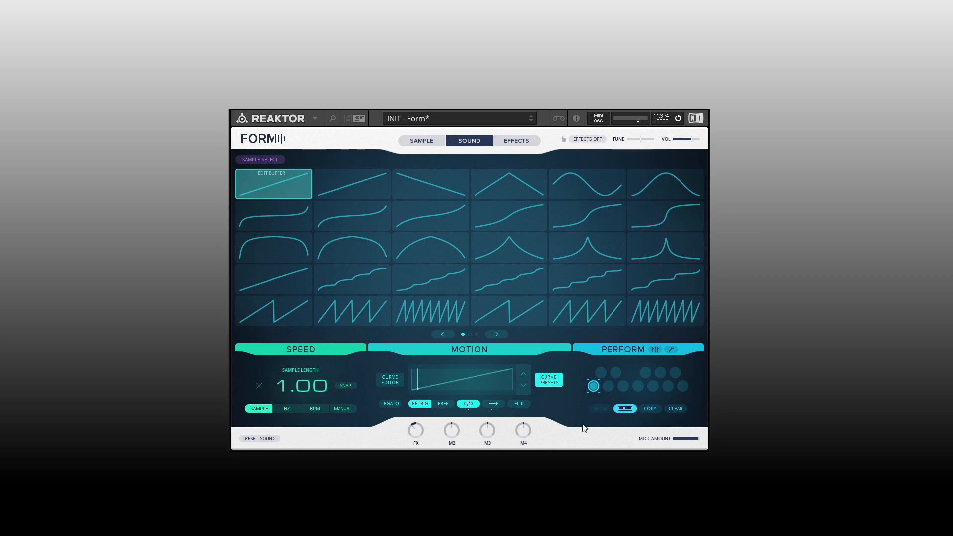
pyautogui.click(497, 334)
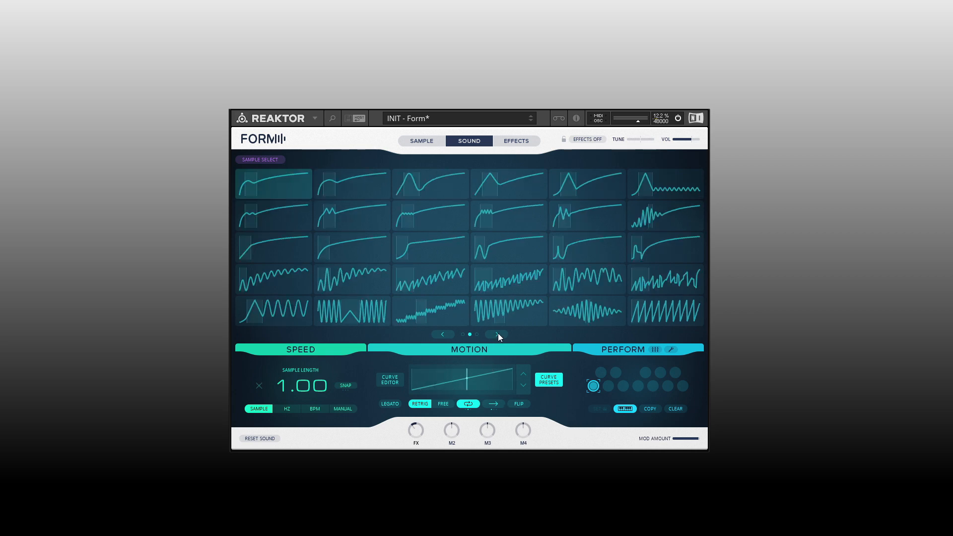
pyautogui.click(496, 334)
pyautogui.click(453, 334)
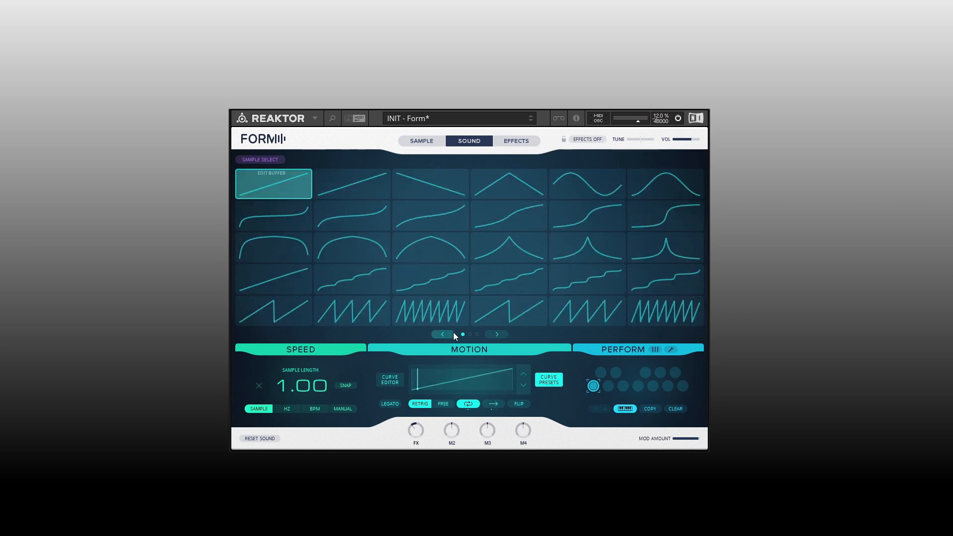
pyautogui.click(390, 381)
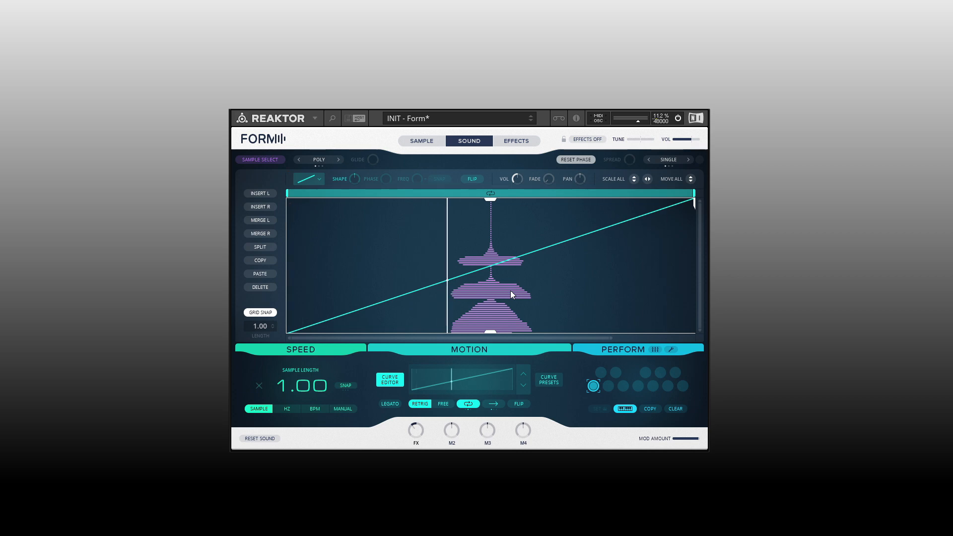
pyautogui.click(547, 380)
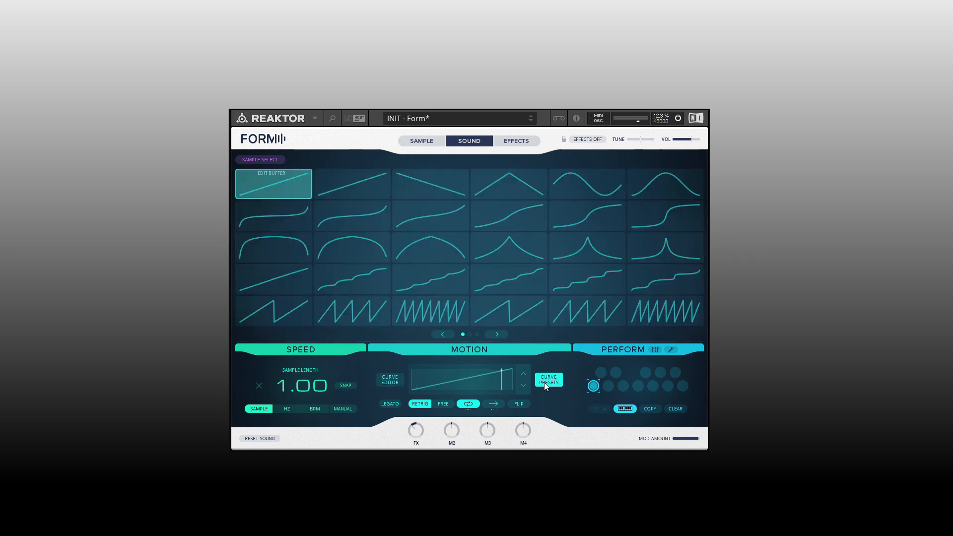
pyautogui.click(387, 385)
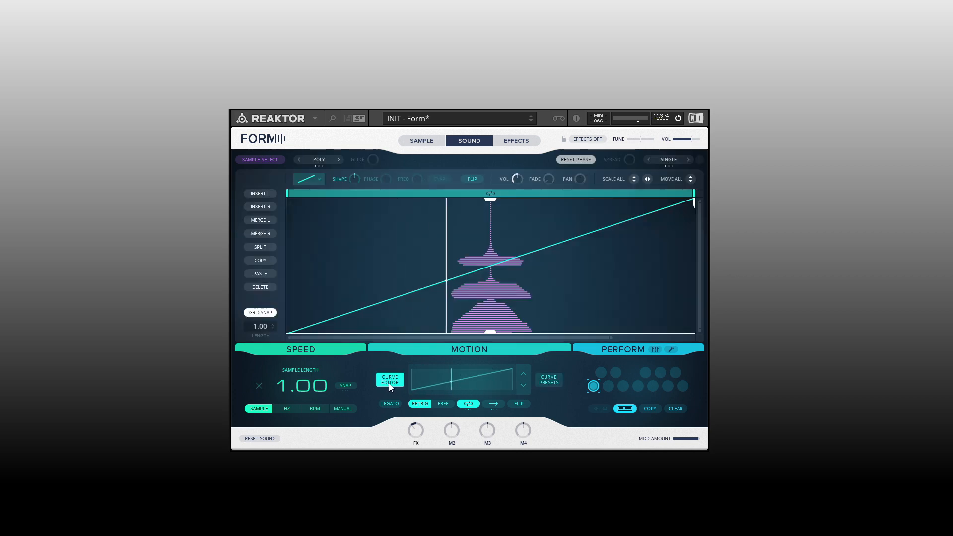